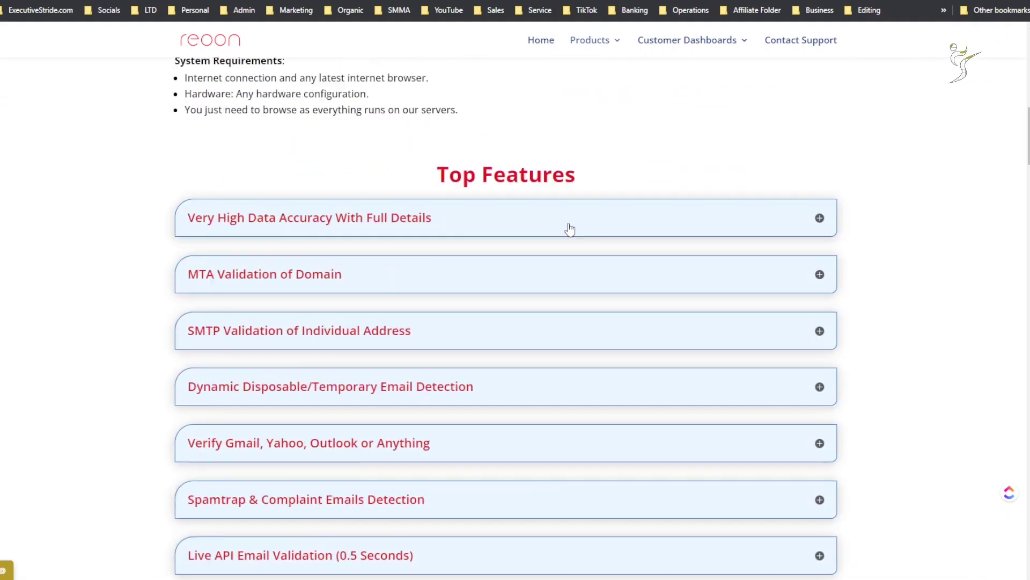
- Scroll to Features & Pricing and highlight the Lifetime Credits $12 price and its feature lines
{"action": "scroll", "coordinate": [343, 225], "scroll_direction": "down", "scroll_amount": 12}
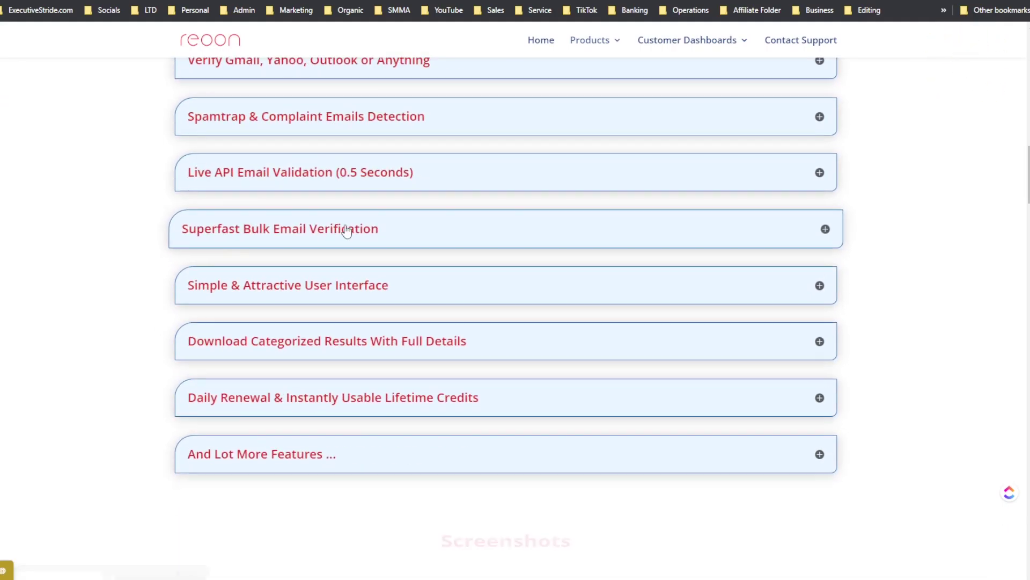
{"action": "scroll", "coordinate": [355, 230], "scroll_direction": "down", "scroll_amount": 12}
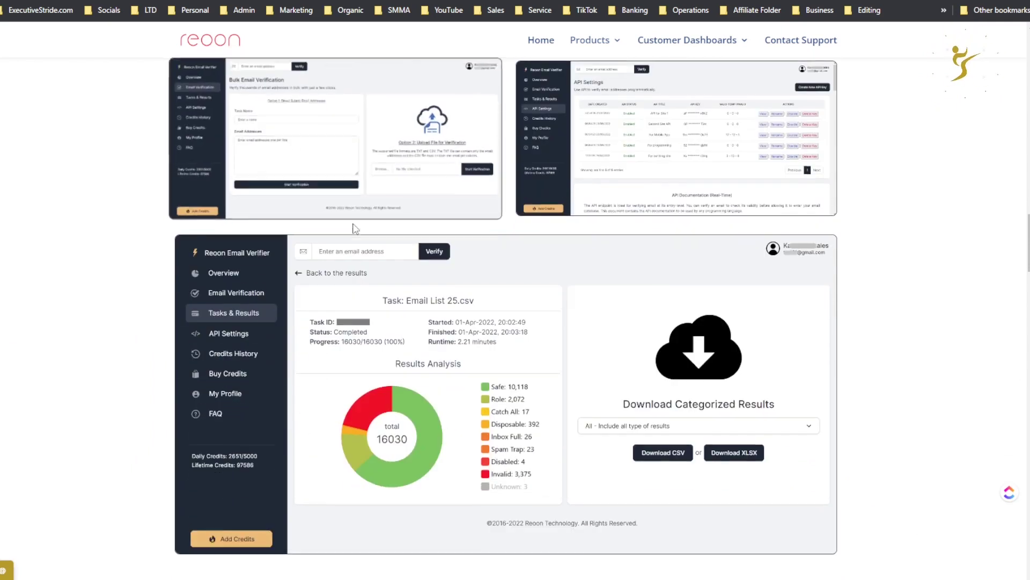
{"action": "scroll", "coordinate": [352, 226], "scroll_direction": "down", "scroll_amount": 2}
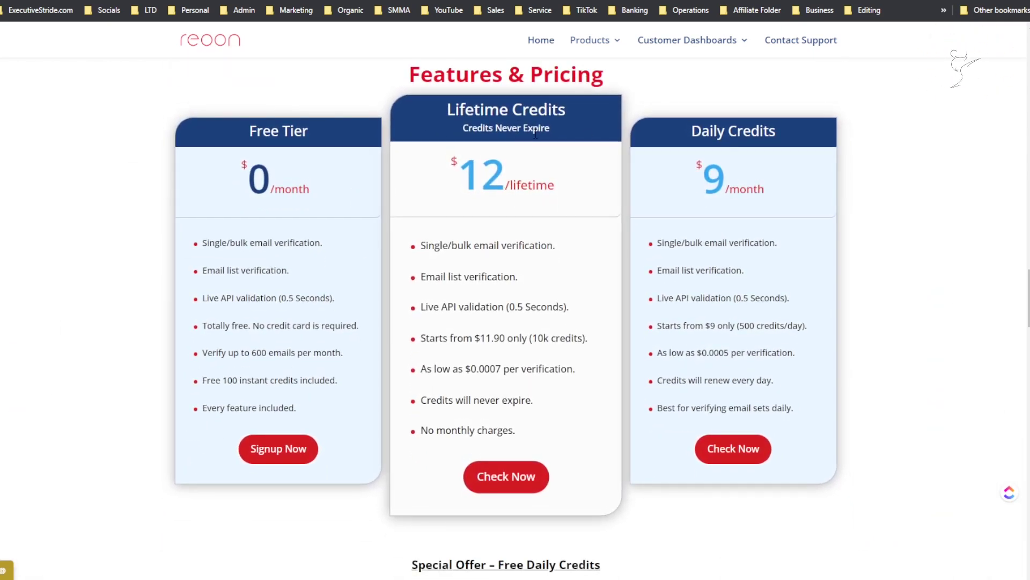
{"action": "left_click_drag", "start_coordinate": [493, 180], "coordinate": [521, 183]}
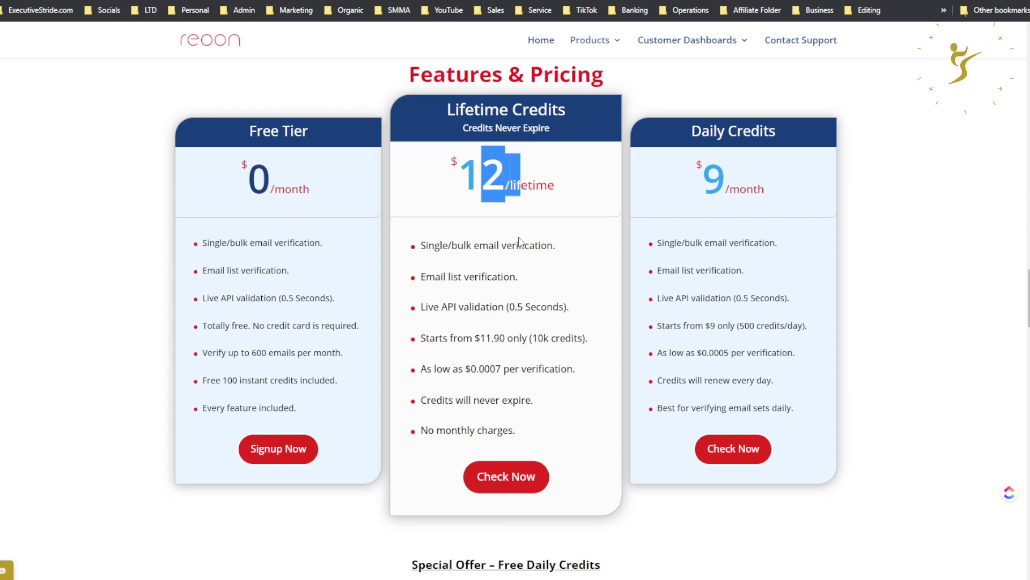
{"action": "left_click_drag", "start_coordinate": [474, 245], "coordinate": [513, 240]}
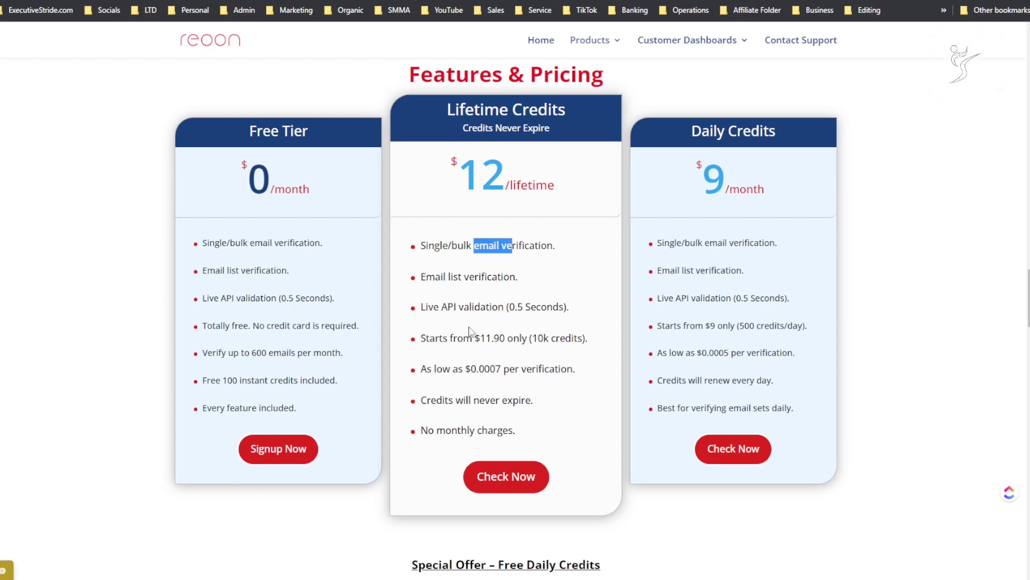
{"action": "left_click_drag", "start_coordinate": [461, 337], "coordinate": [527, 400]}
{"action": "left_click", "coordinate": [505, 325]}
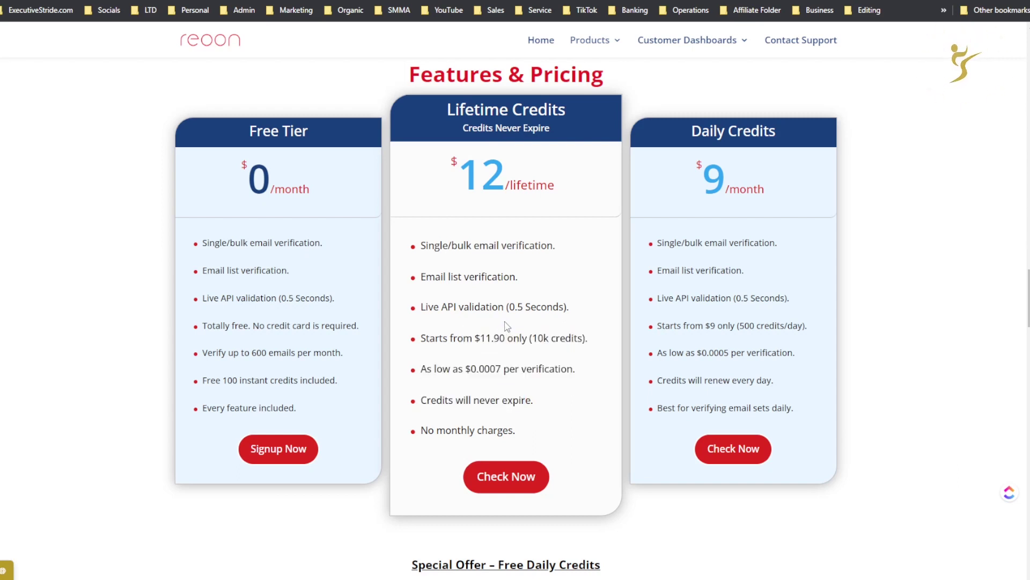
- Highlight the Daily Credits $9 starting price and the Live API validation line
{"action": "scroll", "coordinate": [593, 287], "scroll_direction": "down", "scroll_amount": 3}
{"action": "scroll", "coordinate": [563, 306], "scroll_direction": "up", "scroll_amount": 3}
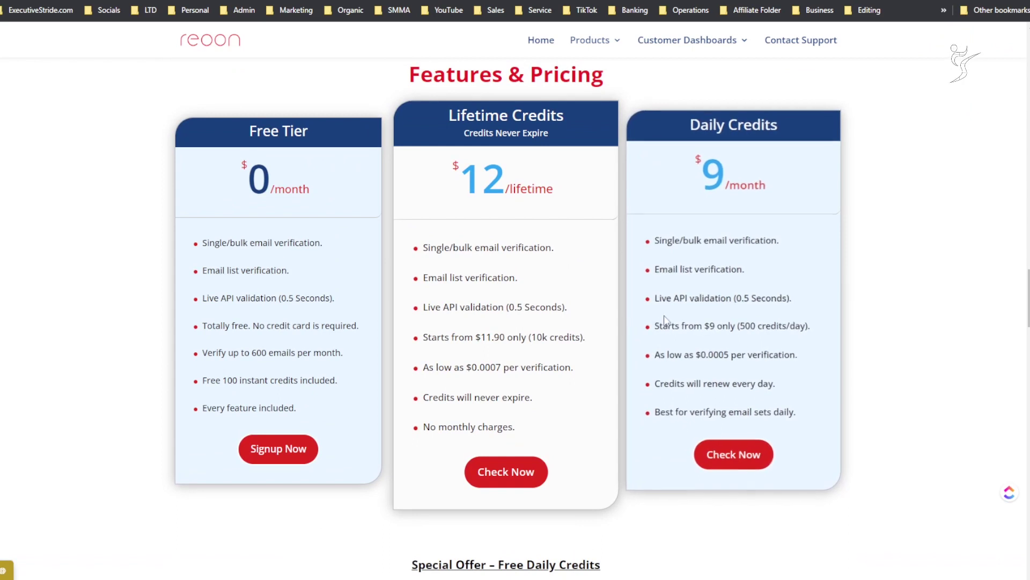
{"action": "left_click_drag", "start_coordinate": [705, 325], "coordinate": [770, 329]}
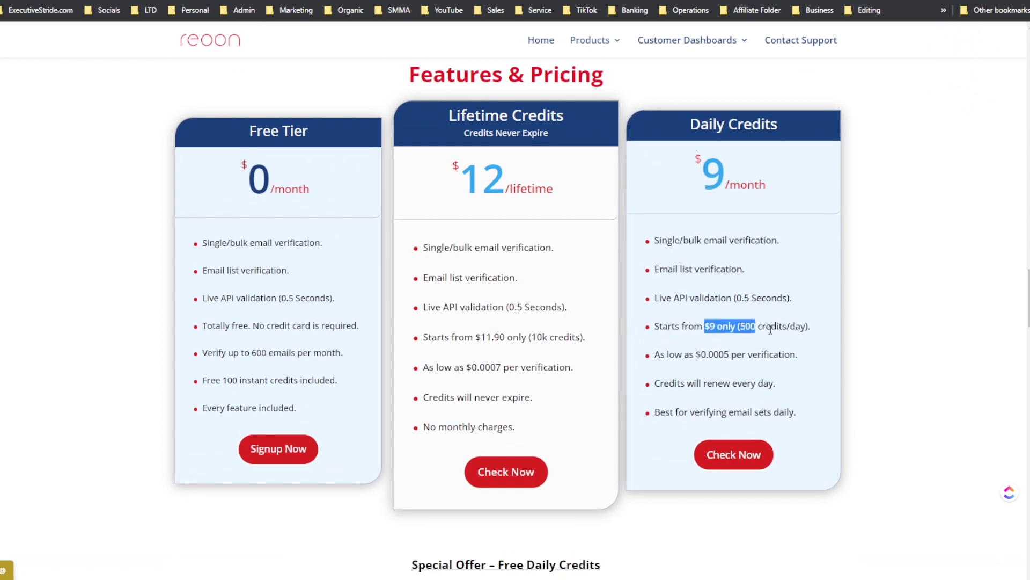
{"action": "left_click", "coordinate": [770, 330]}
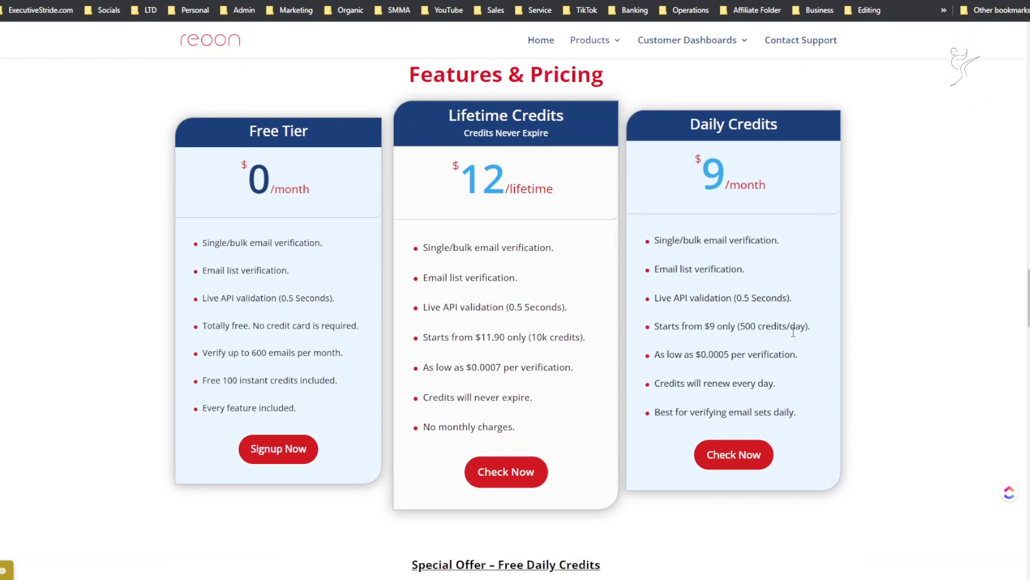
{"action": "left_click_drag", "start_coordinate": [482, 321], "coordinate": [556, 343]}
{"action": "left_click", "coordinate": [504, 337]}
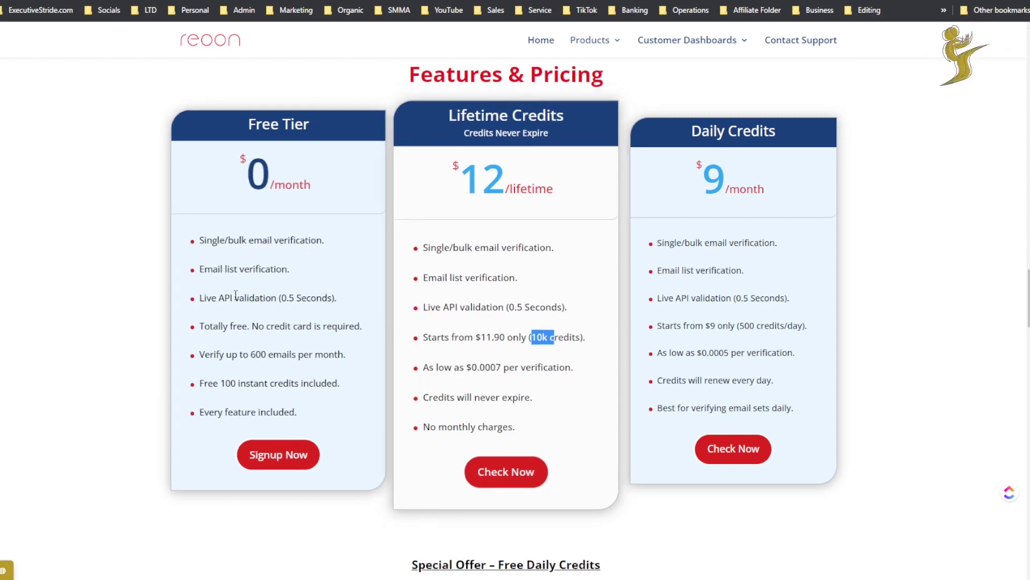
{"action": "scroll", "coordinate": [324, 319], "scroll_direction": "down", "scroll_amount": 1}
- Scroll to the competitor comparison and highlight the Microsoft emails testing tip
{"action": "scroll", "coordinate": [324, 298], "scroll_direction": "down", "scroll_amount": 6}
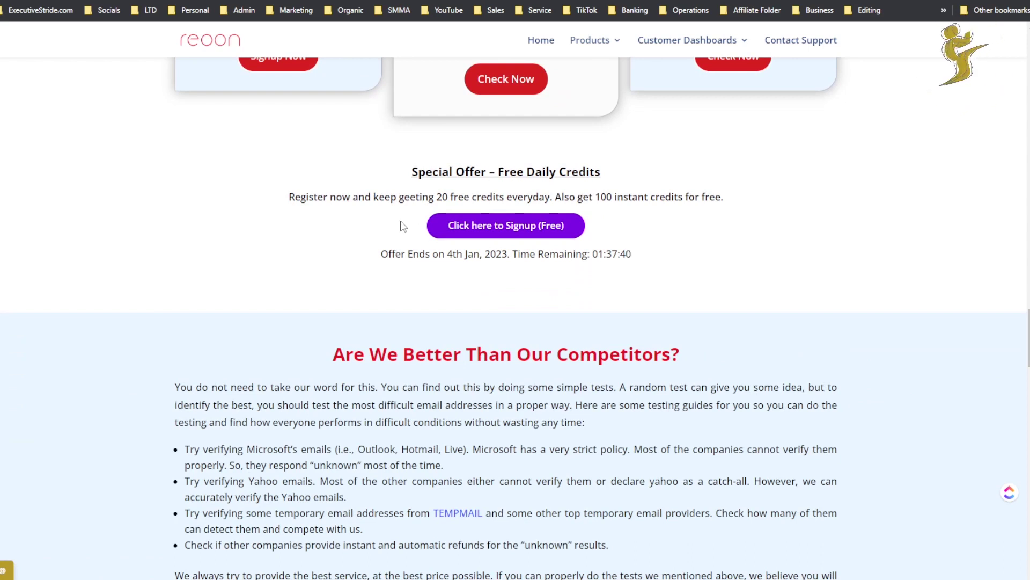
{"action": "scroll", "coordinate": [311, 200], "scroll_direction": "down", "scroll_amount": 5}
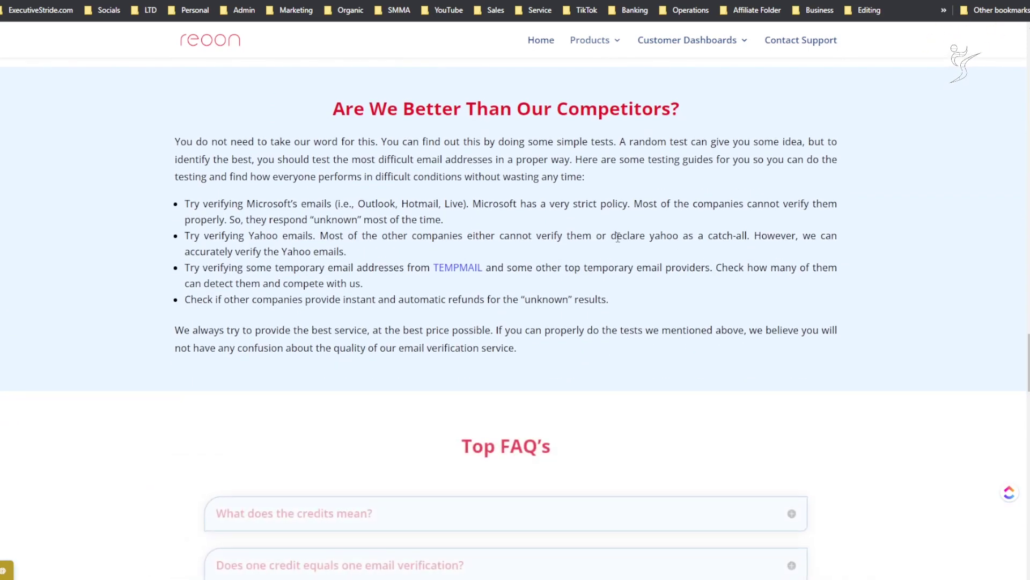
{"action": "scroll", "coordinate": [311, 200], "scroll_direction": "up", "scroll_amount": 1}
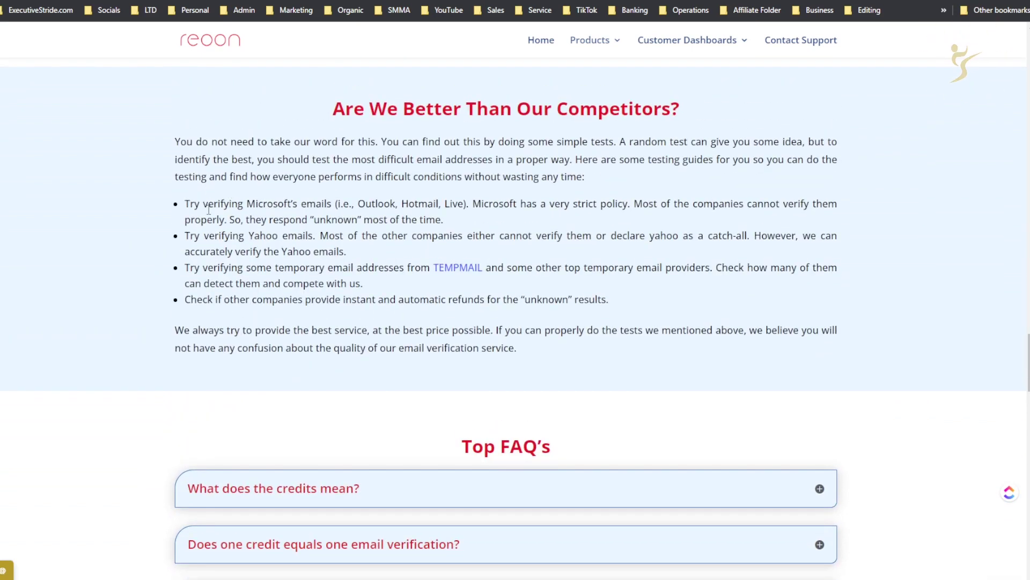
{"action": "left_click_drag", "start_coordinate": [209, 205], "coordinate": [264, 247]}
{"action": "left_click", "coordinate": [228, 257]}
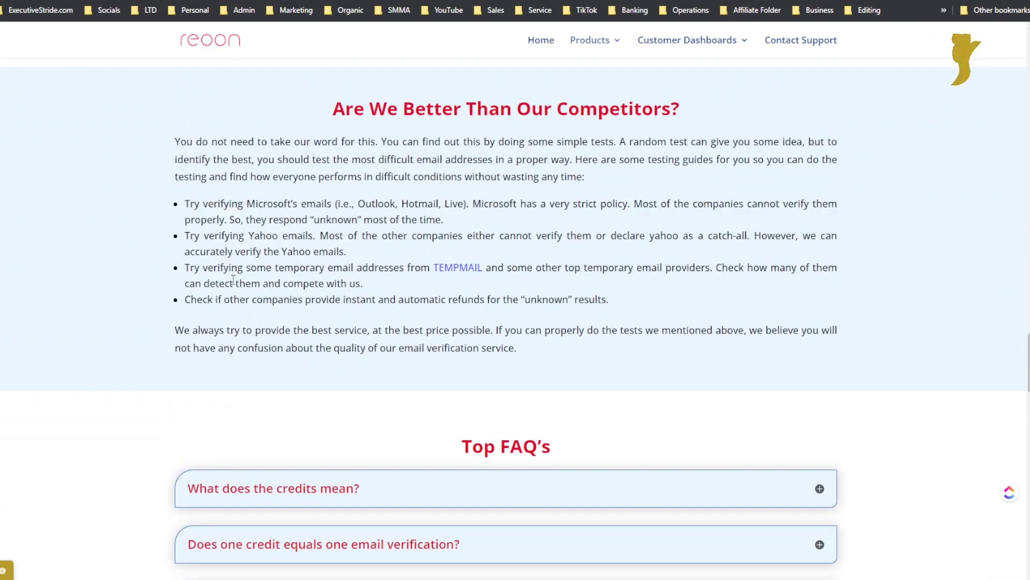
- Scroll through the FAQ, testimonials and footer, then back up to the Bulk Email Validator hero
{"action": "scroll", "coordinate": [270, 265], "scroll_direction": "down", "scroll_amount": 14}
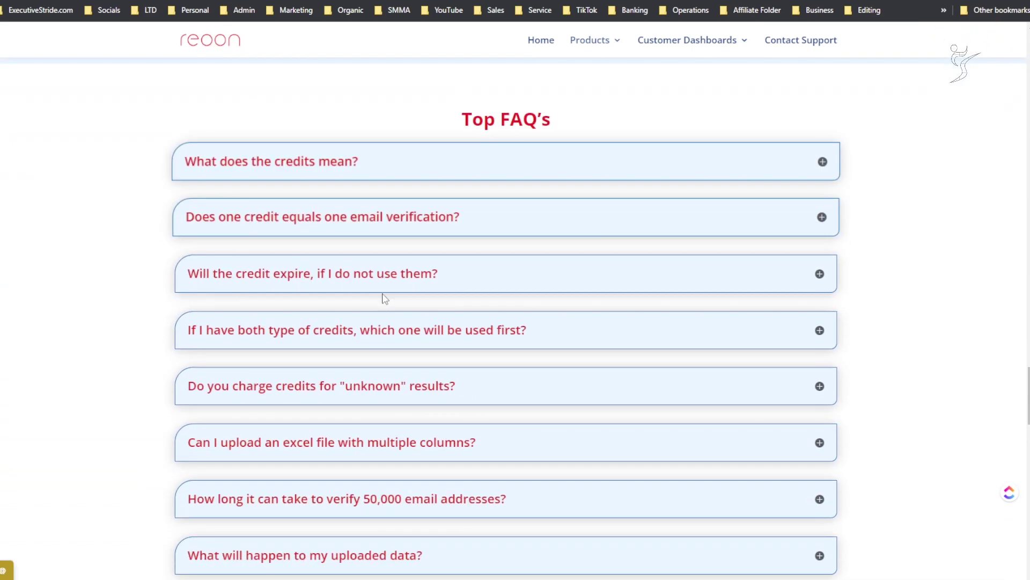
{"action": "scroll", "coordinate": [419, 299], "scroll_direction": "down", "scroll_amount": 10}
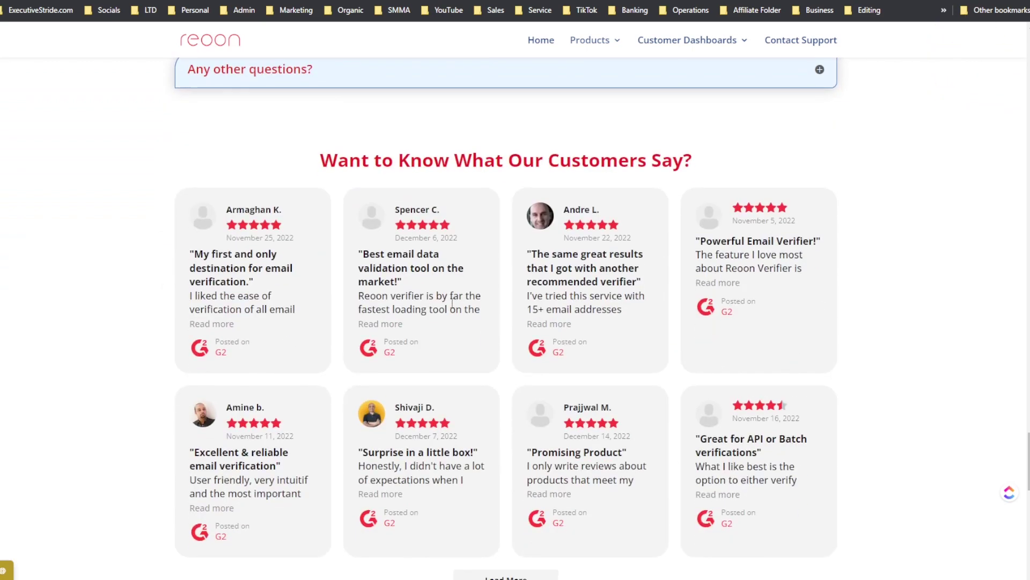
{"action": "scroll", "coordinate": [466, 317], "scroll_direction": "down", "scroll_amount": 10}
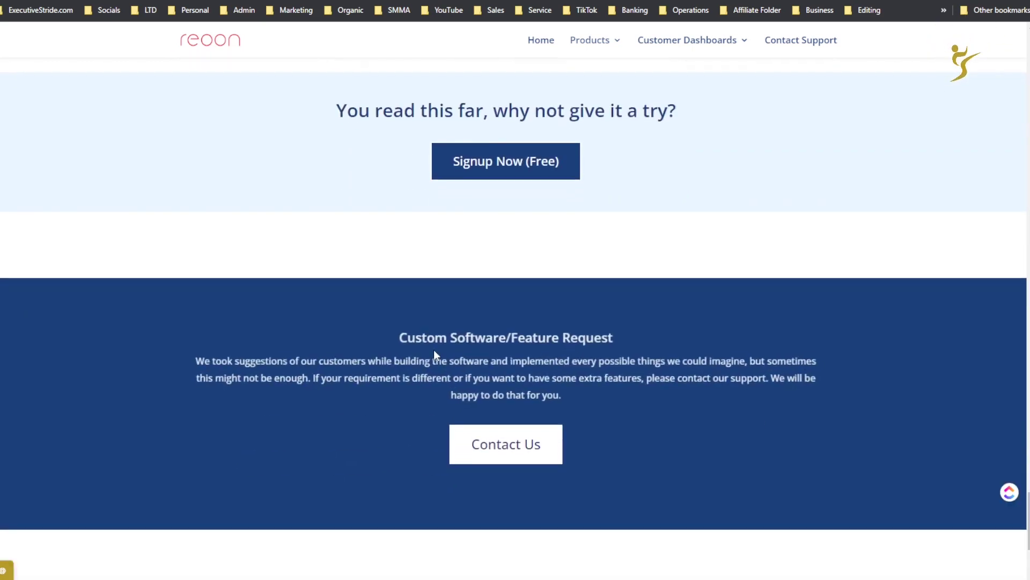
{"action": "scroll", "coordinate": [423, 359], "scroll_direction": "down", "scroll_amount": 2}
{"action": "scroll", "coordinate": [420, 346], "scroll_direction": "up", "scroll_amount": 20}
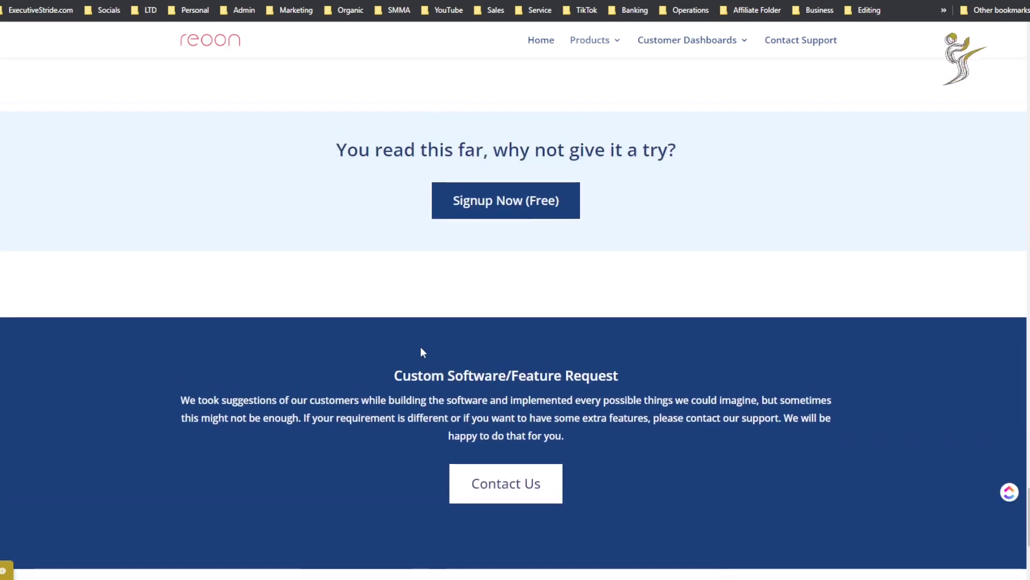
{"action": "scroll", "coordinate": [397, 349], "scroll_direction": "up", "scroll_amount": 15}
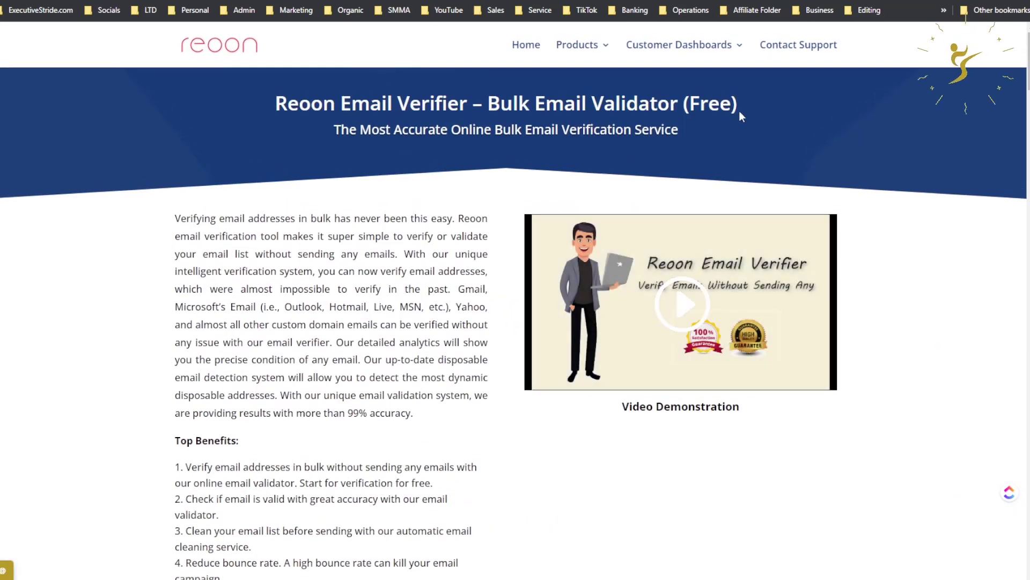
{"action": "left_click", "coordinate": [751, 9]}
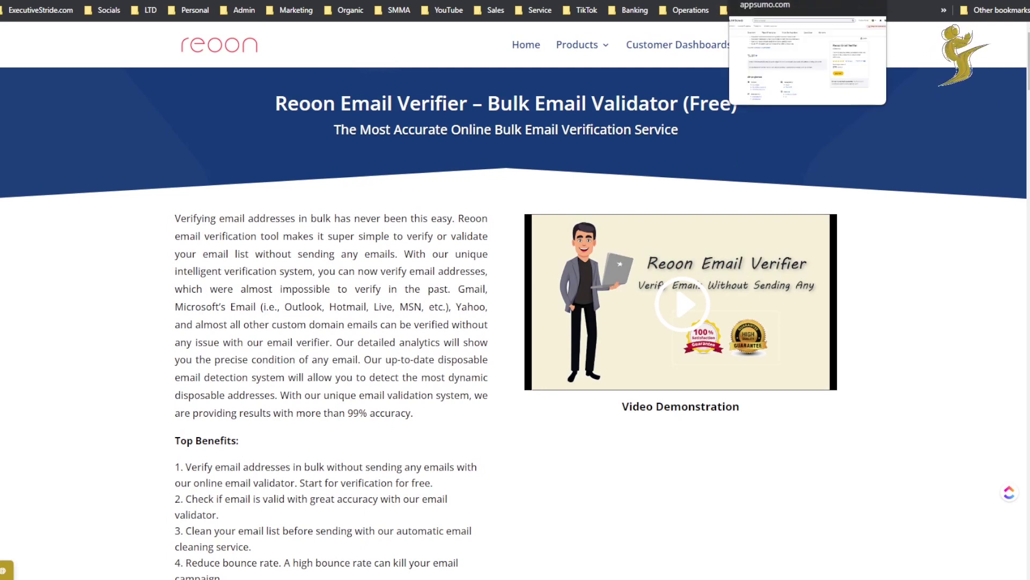
- Open the AppSumo Reoon Email Verifier $79 lifetime deal page from the Affiliate Folder bookmarks
{"action": "left_click", "coordinate": [772, 33]}
{"action": "scroll", "coordinate": [511, 382], "scroll_direction": "up", "scroll_amount": 6}
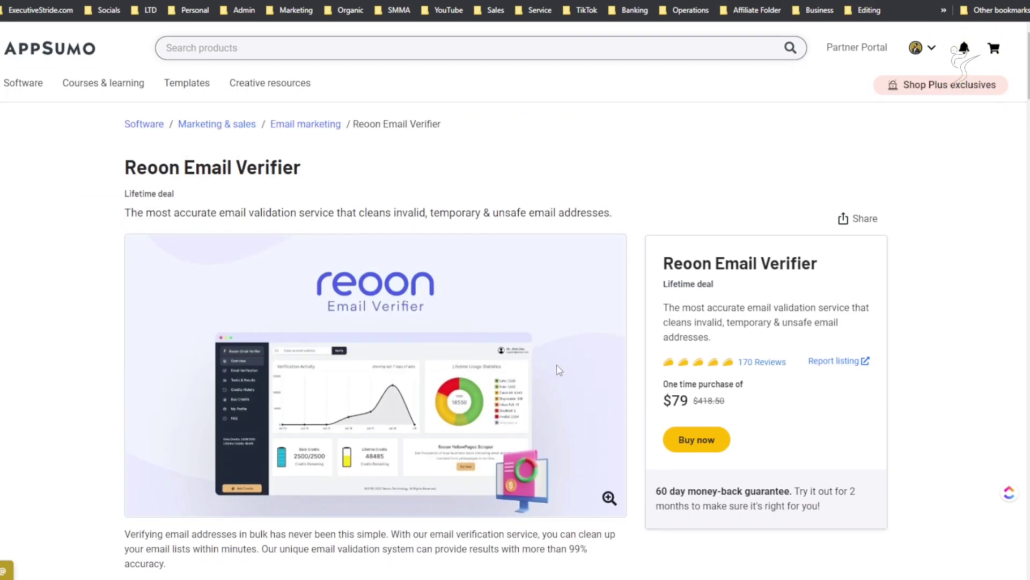
{"action": "scroll", "coordinate": [558, 370], "scroll_direction": "down", "scroll_amount": 3}
{"action": "scroll", "coordinate": [537, 386], "scroll_direction": "up", "scroll_amount": 2}
- Scroll down through the deal description to the At-a-glance section
{"action": "scroll", "coordinate": [761, 375], "scroll_direction": "down", "scroll_amount": 1}
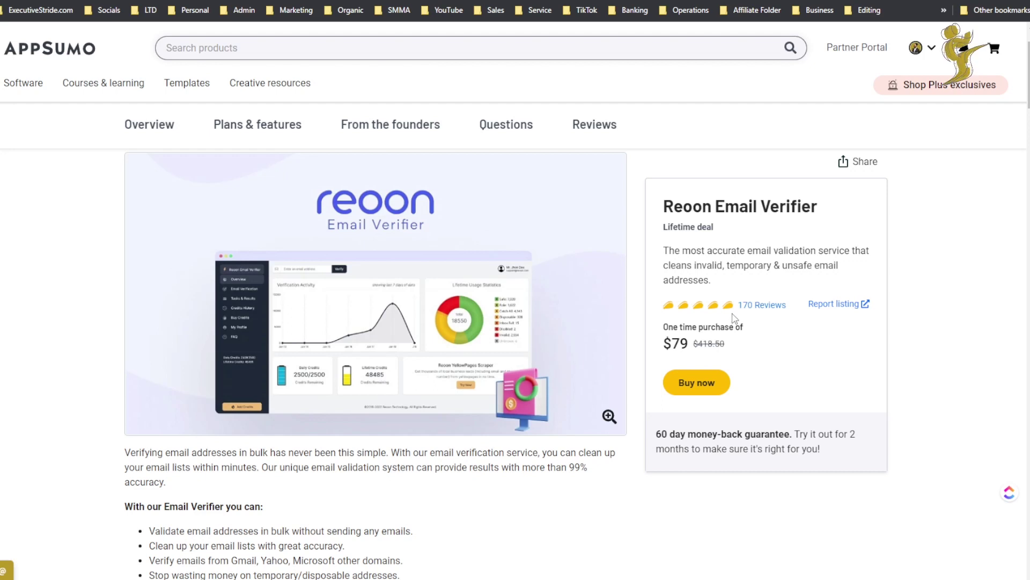
{"action": "scroll", "coordinate": [703, 340], "scroll_direction": "down", "scroll_amount": 2}
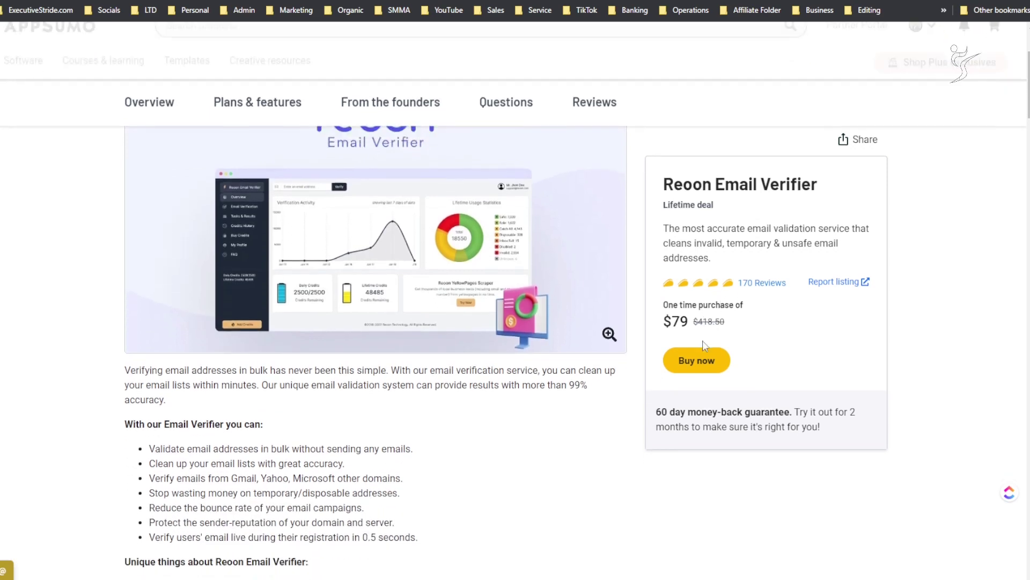
{"action": "scroll", "coordinate": [687, 355], "scroll_direction": "down", "scroll_amount": 2}
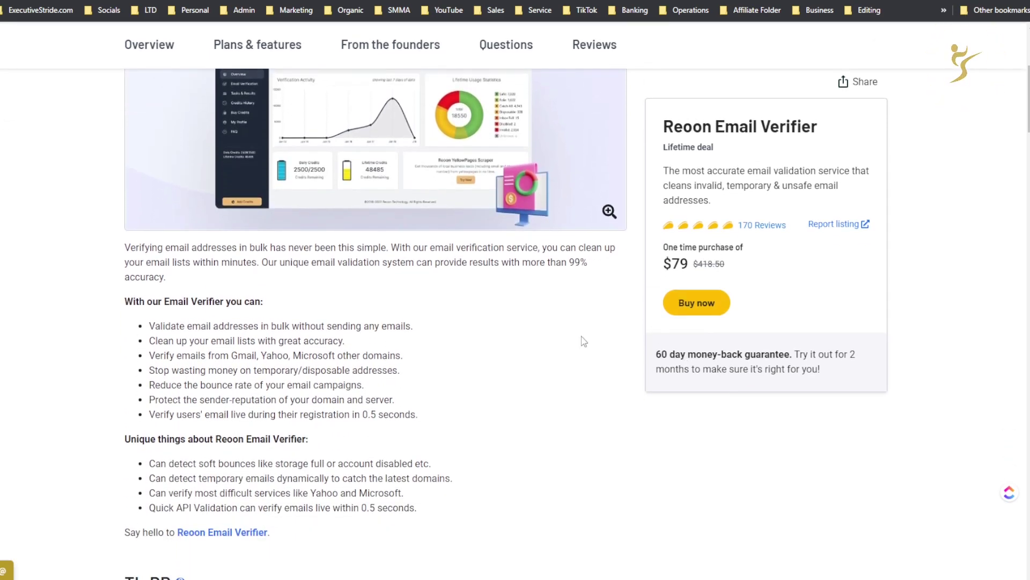
{"action": "scroll", "coordinate": [388, 375], "scroll_direction": "down", "scroll_amount": 1}
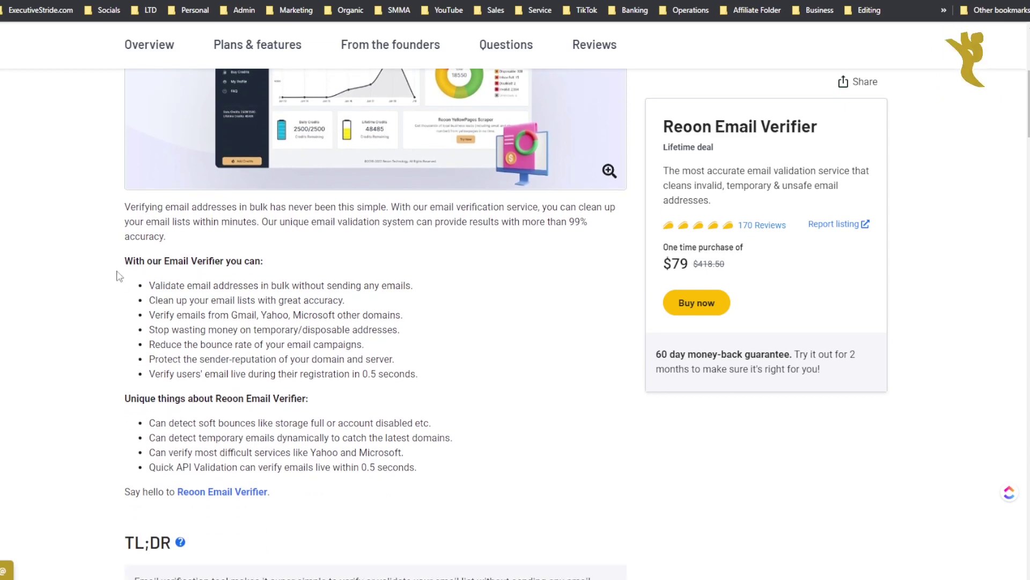
{"action": "left_click_drag", "start_coordinate": [144, 261], "coordinate": [264, 373]}
{"action": "scroll", "coordinate": [224, 310], "scroll_direction": "down", "scroll_amount": 2}
{"action": "scroll", "coordinate": [225, 310], "scroll_direction": "down", "scroll_amount": 7}
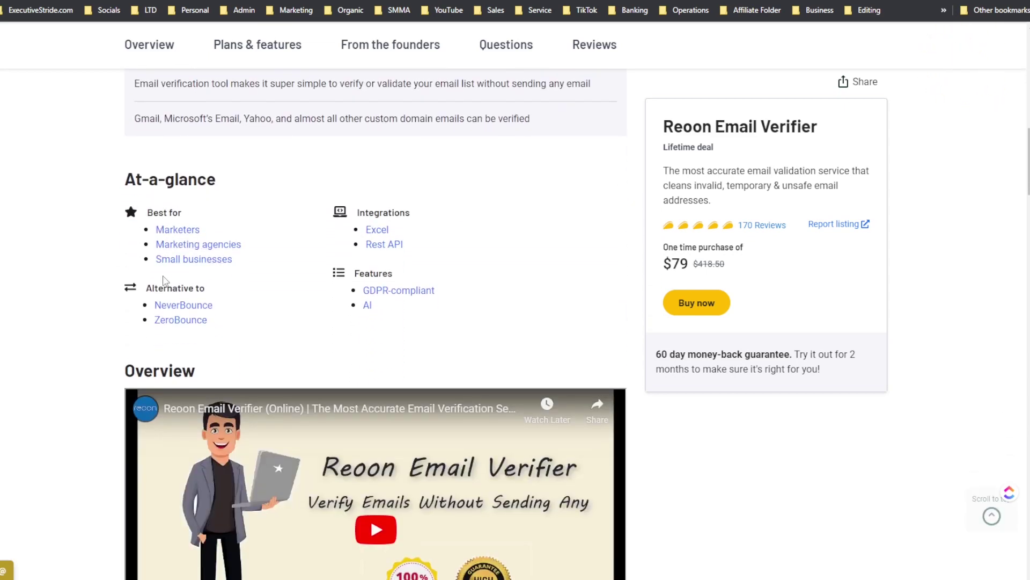
{"action": "scroll", "coordinate": [164, 279], "scroll_direction": "down", "scroll_amount": 1}
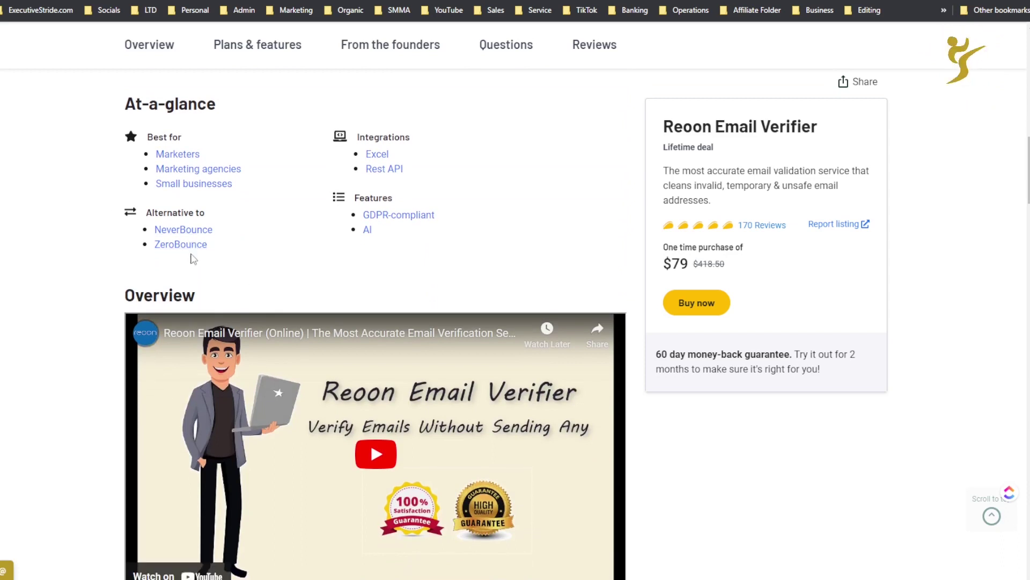
- Scroll to Plans & features and highlight the Single plan's $79 price and 500 daily credits
{"action": "scroll", "coordinate": [344, 216], "scroll_direction": "down", "scroll_amount": 4}
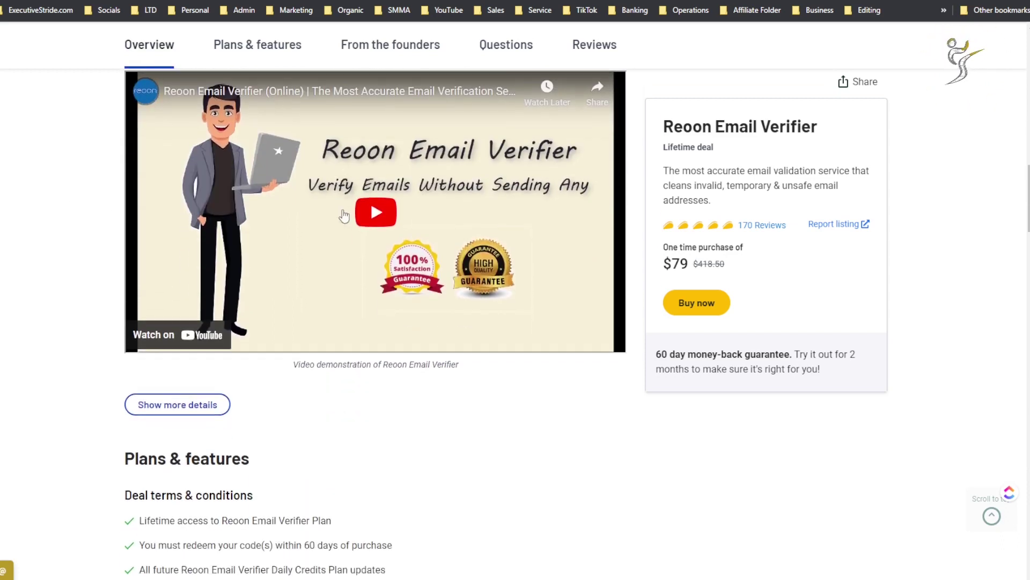
{"action": "scroll", "coordinate": [344, 216], "scroll_direction": "down", "scroll_amount": 7}
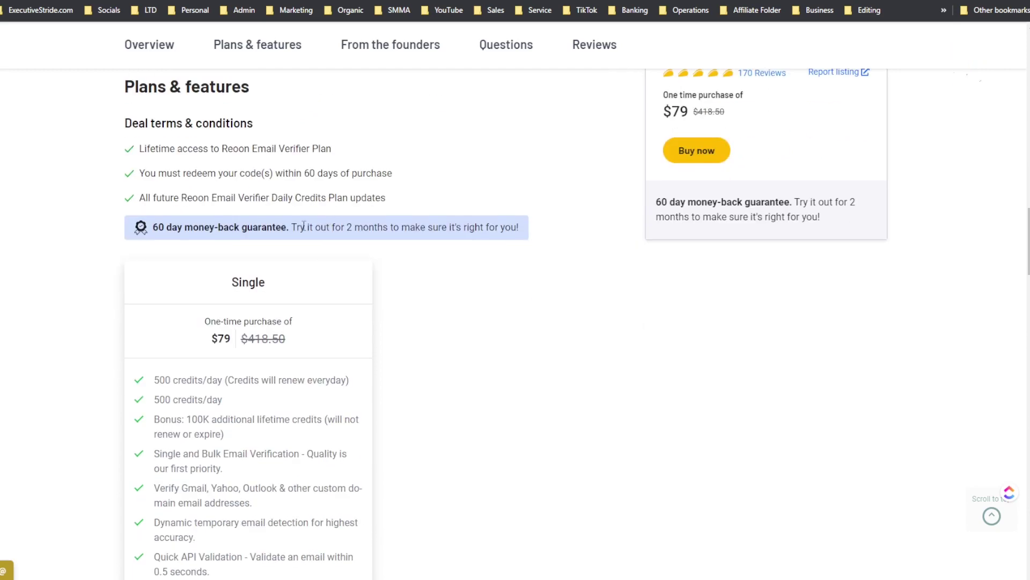
{"action": "scroll", "coordinate": [207, 292], "scroll_direction": "down", "scroll_amount": 2}
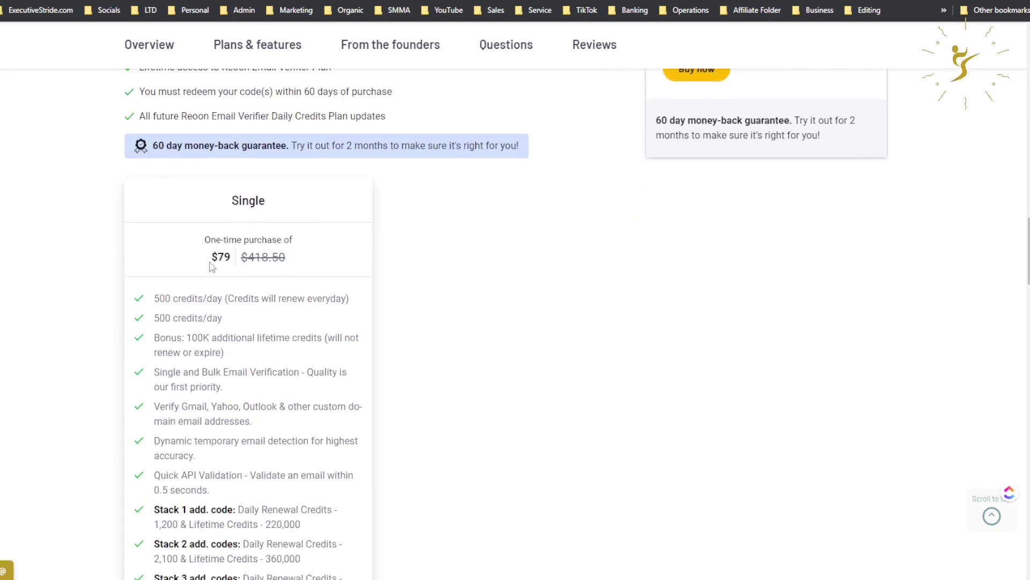
{"action": "scroll", "coordinate": [274, 368], "scroll_direction": "down", "scroll_amount": 4}
{"action": "scroll", "coordinate": [260, 370], "scroll_direction": "up", "scroll_amount": 2}
{"action": "scroll", "coordinate": [240, 384], "scroll_direction": "up", "scroll_amount": 3}
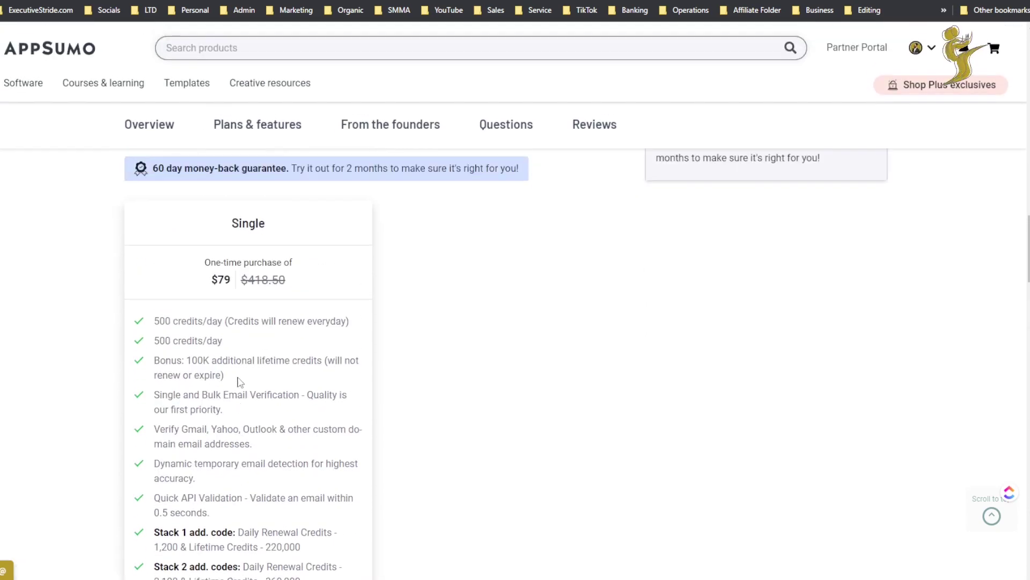
{"action": "double_click", "coordinate": [223, 297]}
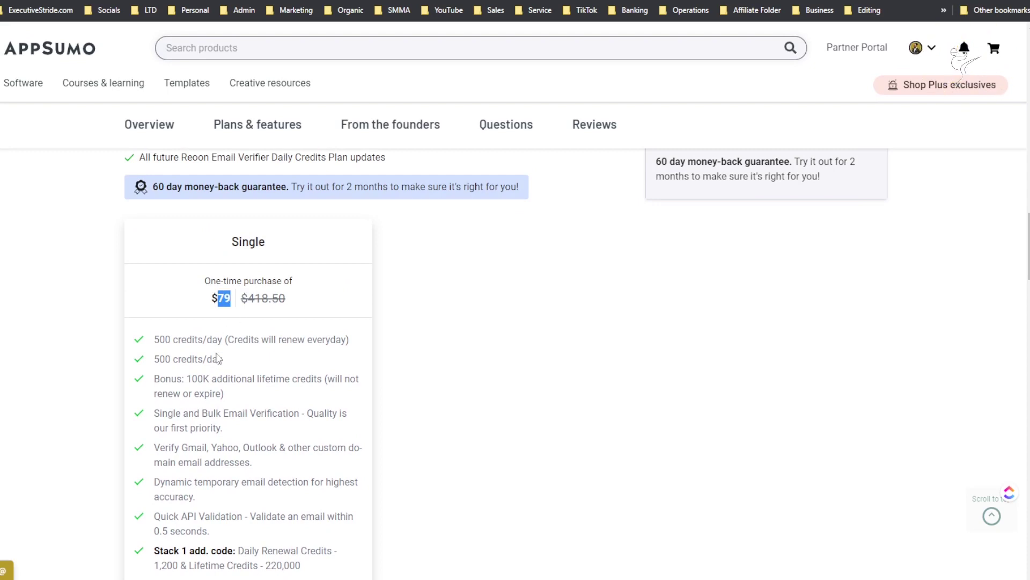
{"action": "left_click_drag", "start_coordinate": [153, 340], "coordinate": [204, 344]}
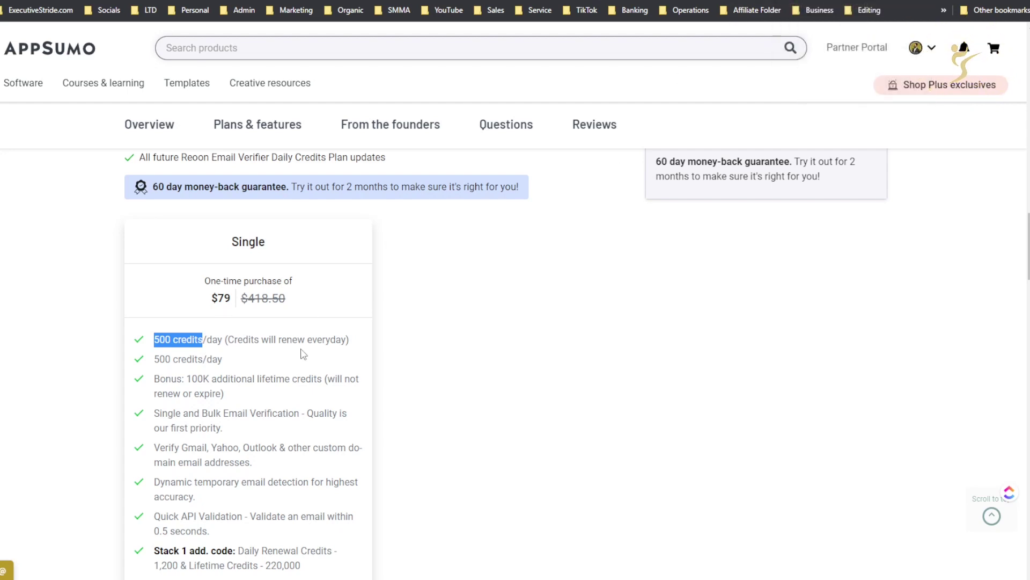
{"action": "left_click_drag", "start_coordinate": [286, 339], "coordinate": [317, 340]}
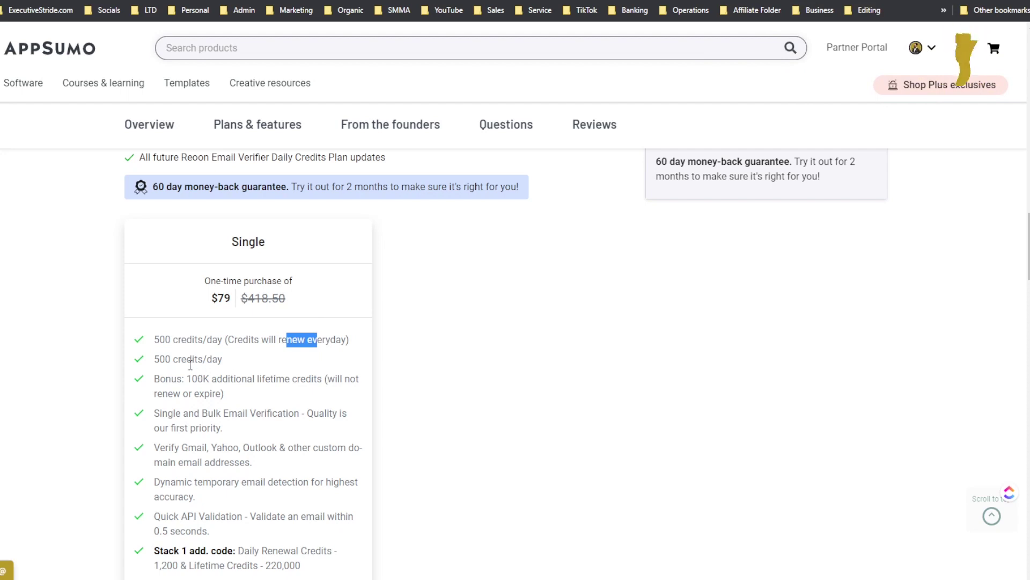
{"action": "left_click_drag", "start_coordinate": [187, 359], "coordinate": [213, 382]}
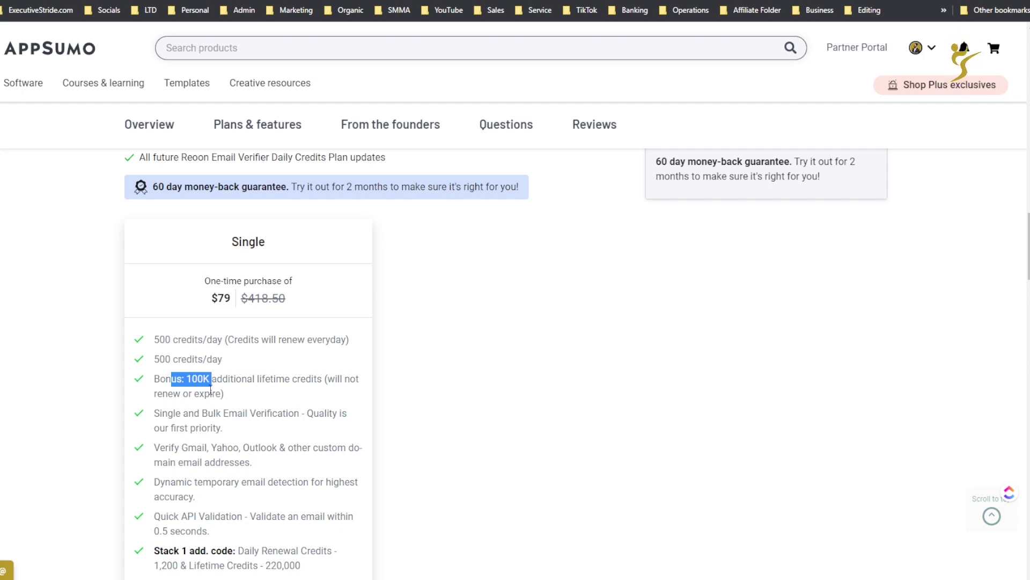
{"action": "left_click", "coordinate": [197, 396]}
- Highlight Stack 1's 1,200 daily and 220,000 lifetime credits, and Stack 2's 2,100 daily credits
{"action": "scroll", "coordinate": [197, 396], "scroll_direction": "down", "scroll_amount": 2}
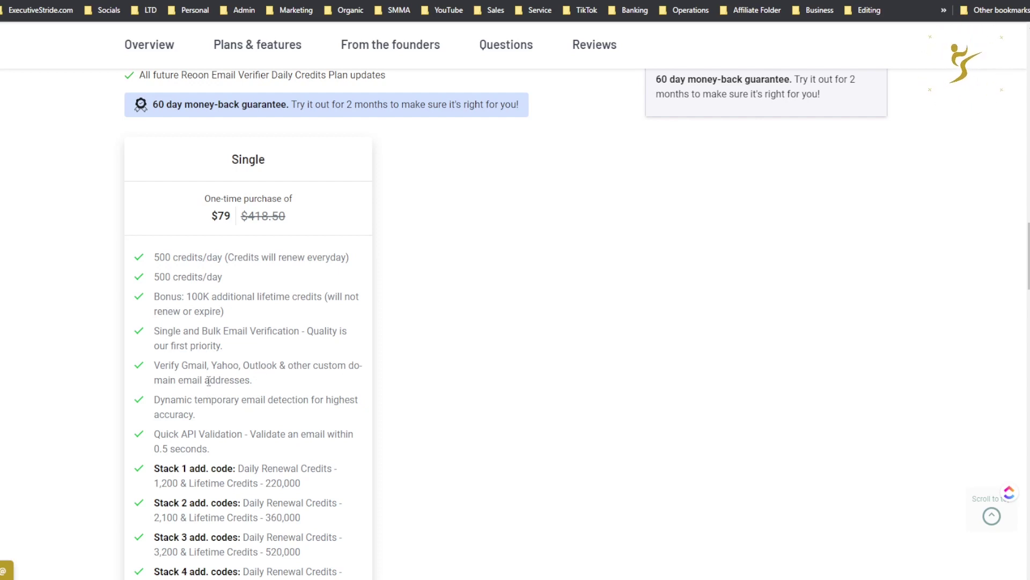
{"action": "scroll", "coordinate": [209, 375], "scroll_direction": "down", "scroll_amount": 1}
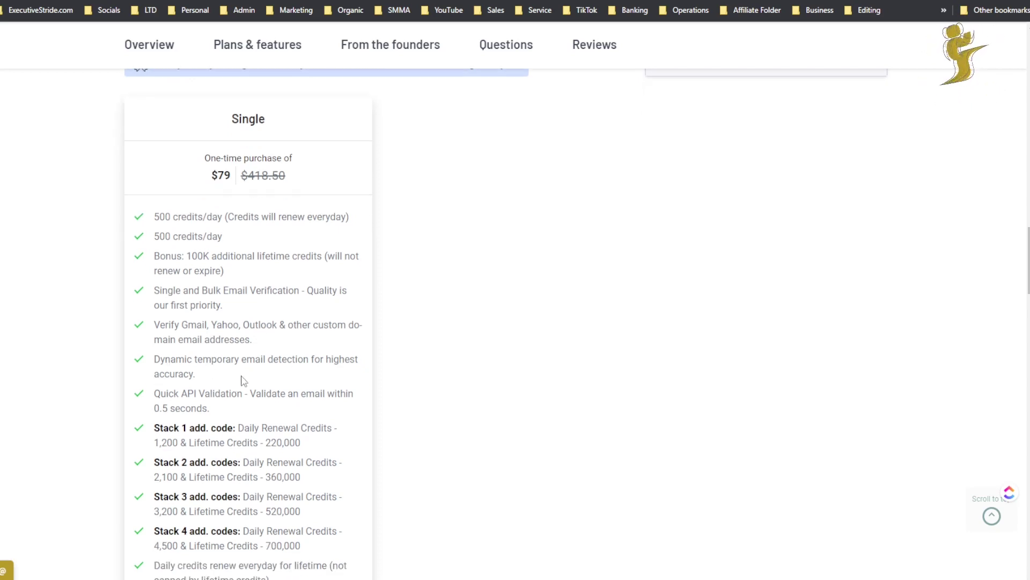
{"action": "scroll", "coordinate": [310, 357], "scroll_direction": "down", "scroll_amount": 1}
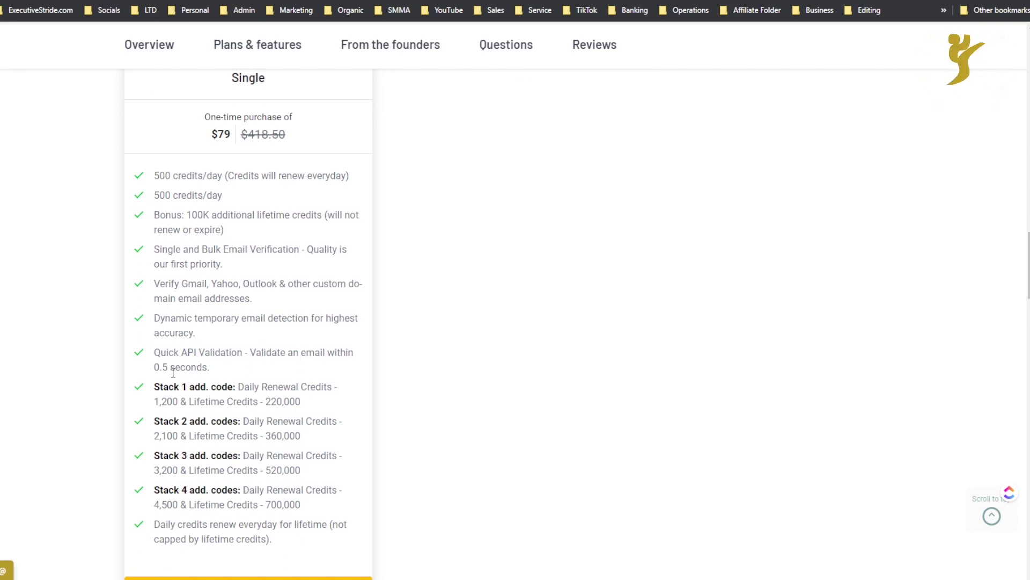
{"action": "left_click_drag", "start_coordinate": [191, 388], "coordinate": [279, 391]}
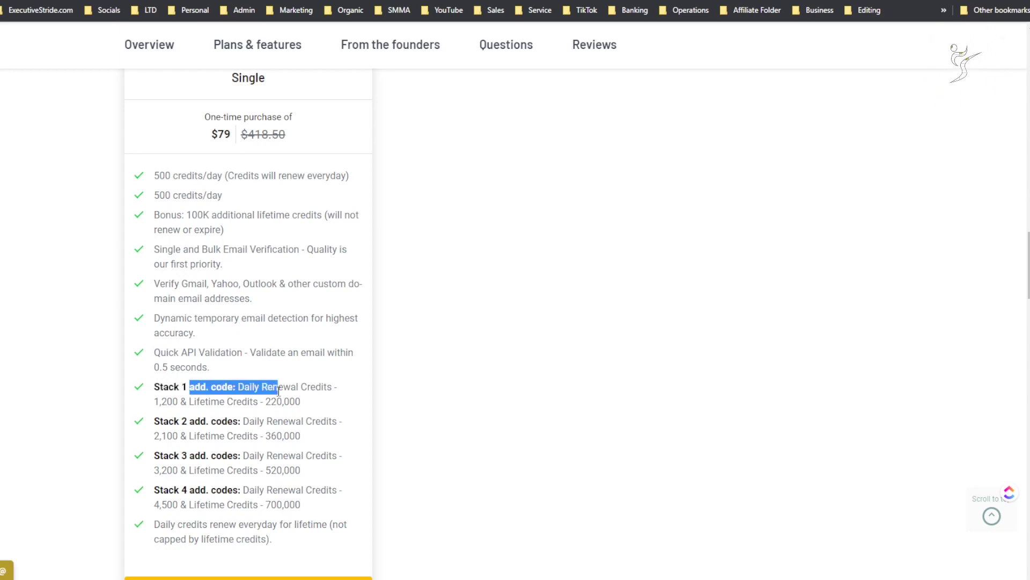
{"action": "left_click", "coordinate": [239, 391]}
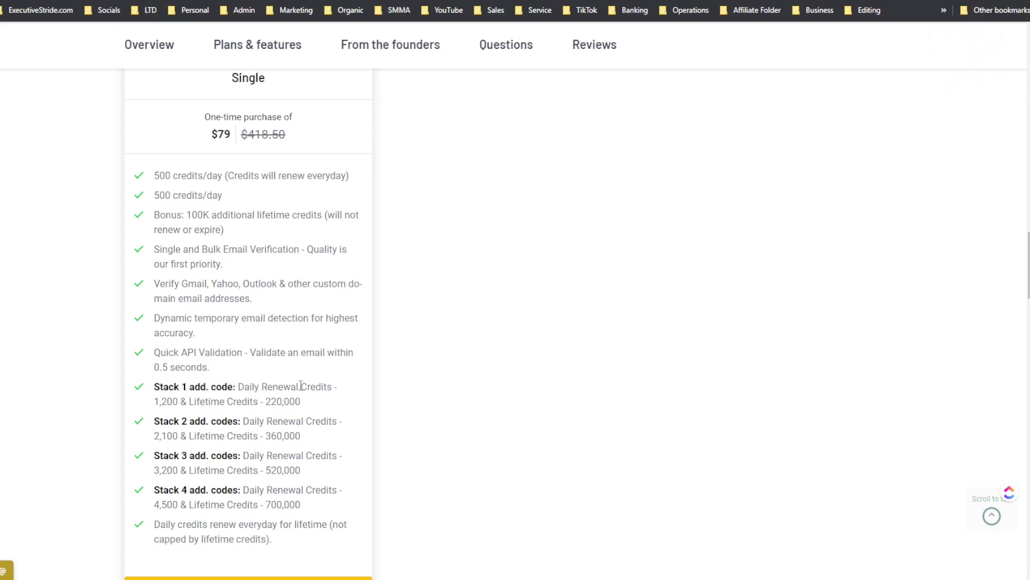
{"action": "left_click_drag", "start_coordinate": [301, 386], "coordinate": [333, 392]}
{"action": "mouse_move", "coordinate": [182, 399]}
{"action": "left_mouse_down"}
{"action": "mouse_move", "coordinate": [168, 402]}
{"action": "mouse_move", "coordinate": [193, 401]}
{"action": "left_mouse_up"}
{"action": "left_click_drag", "start_coordinate": [260, 401], "coordinate": [301, 407]}
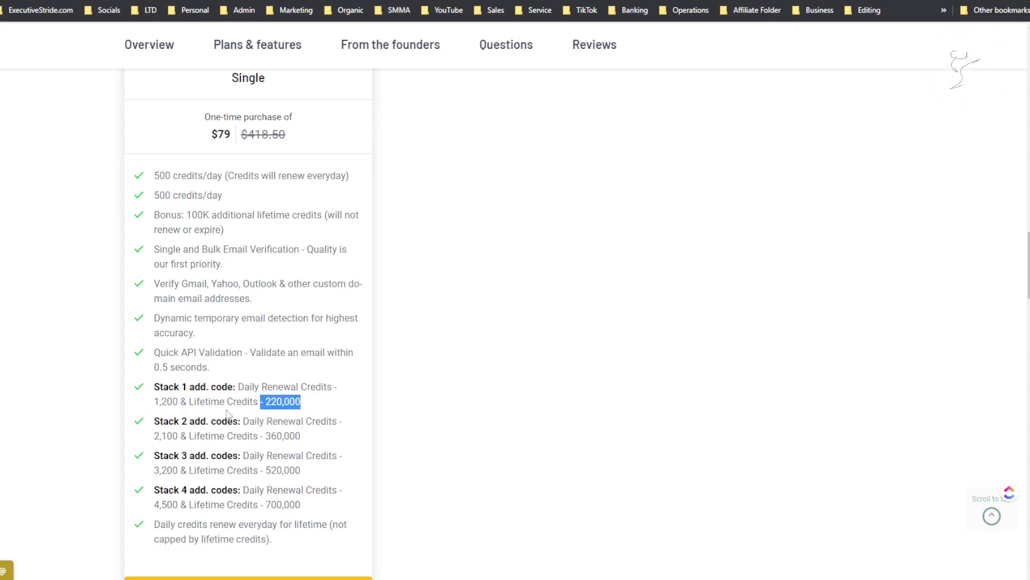
{"action": "left_click_drag", "start_coordinate": [179, 423], "coordinate": [191, 425]}
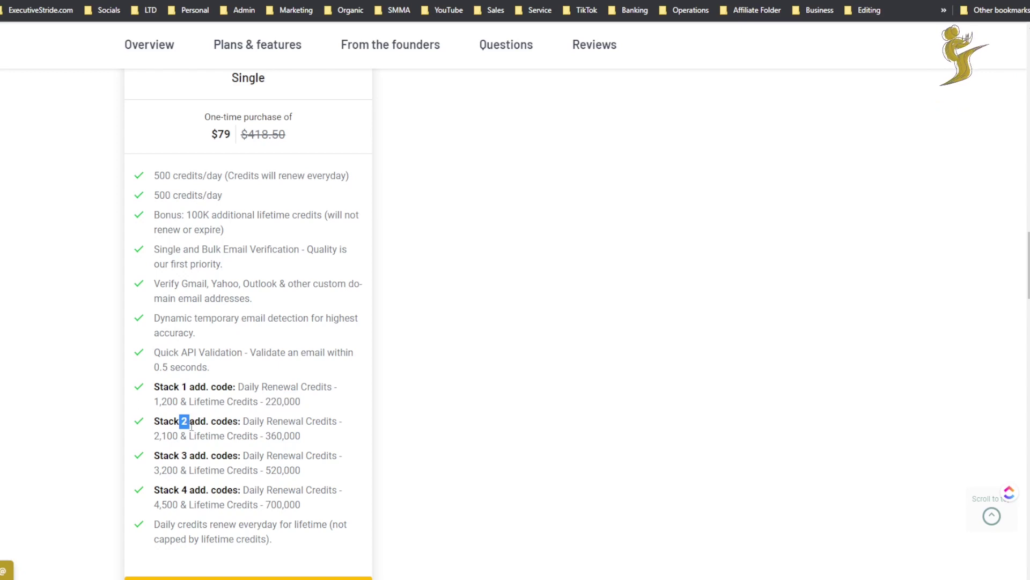
{"action": "double_click", "coordinate": [269, 422]}
{"action": "left_click_drag", "start_coordinate": [161, 437], "coordinate": [171, 437]}
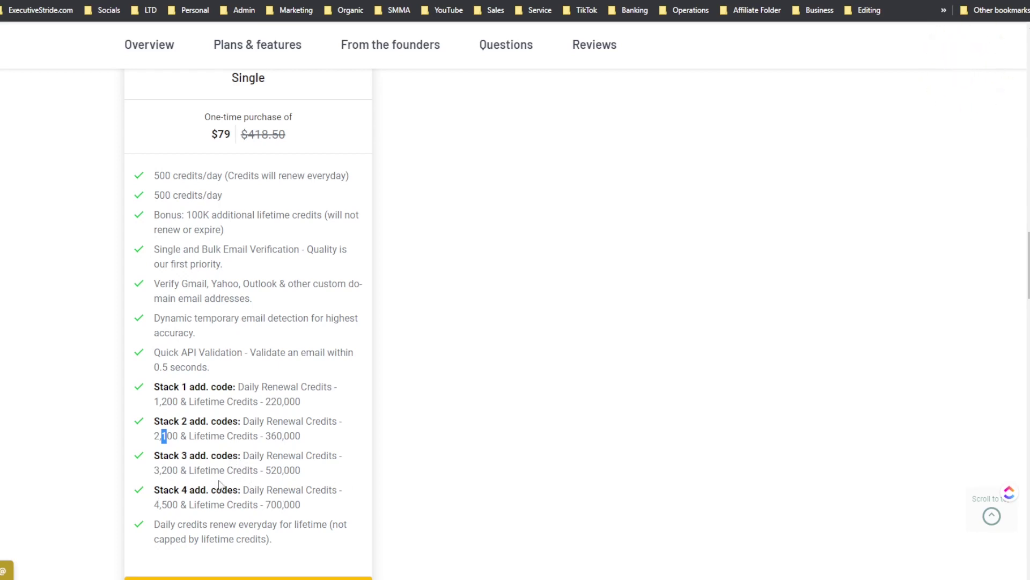
- Highlight the Stack 4 tier: 4,500 daily credits, 700,000 lifetime credits and the renewal note
{"action": "scroll", "coordinate": [252, 473], "scroll_direction": "down", "scroll_amount": 1}
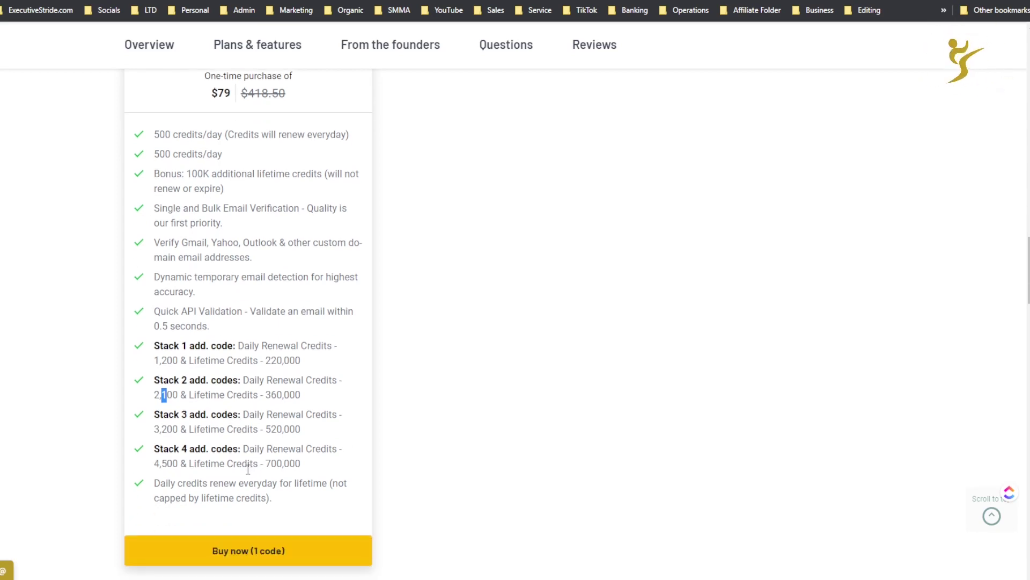
{"action": "scroll", "coordinate": [247, 475], "scroll_direction": "down", "scroll_amount": 1}
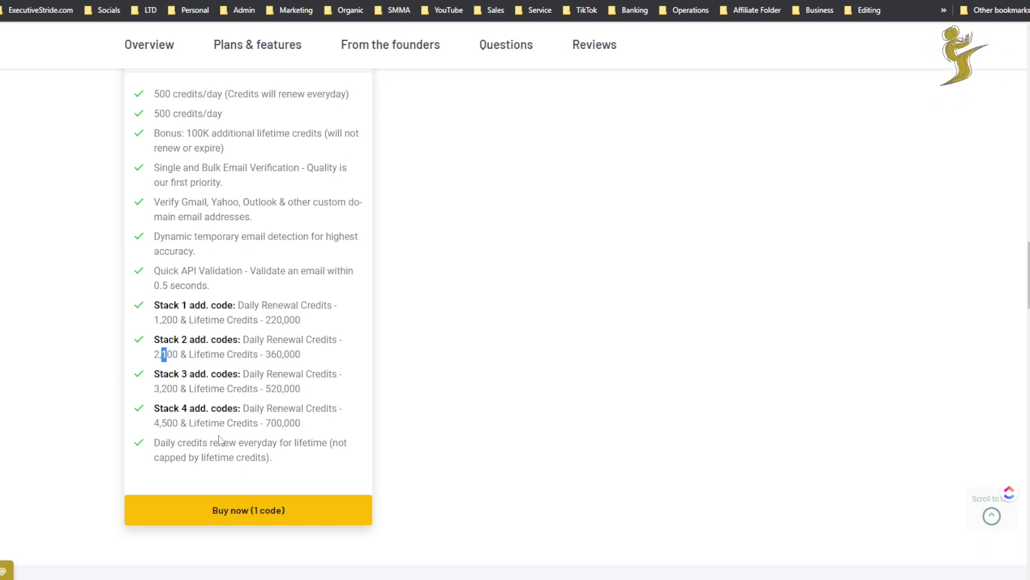
{"action": "left_click_drag", "start_coordinate": [271, 423], "coordinate": [294, 429]}
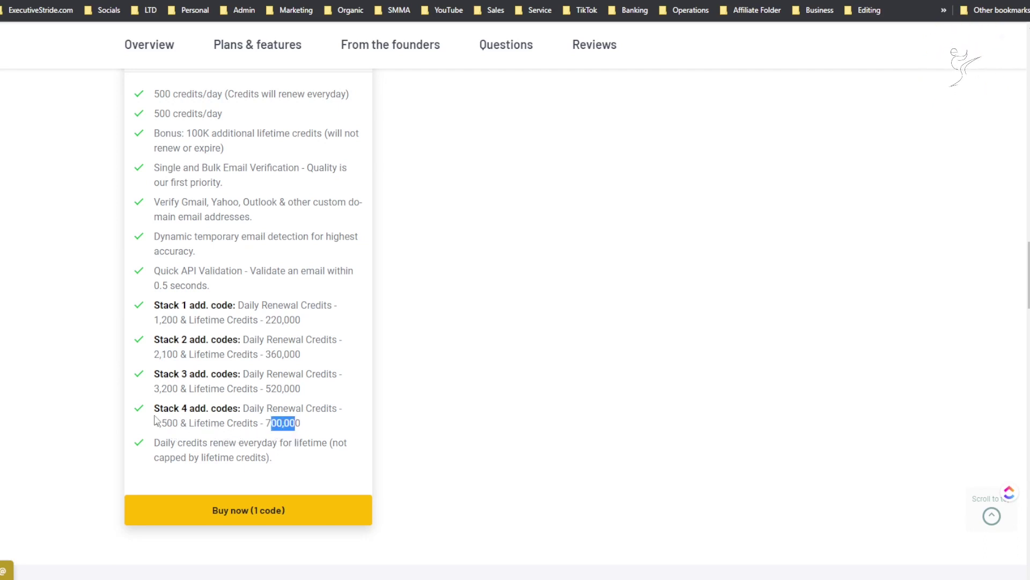
{"action": "left_click_drag", "start_coordinate": [154, 416], "coordinate": [295, 441]}
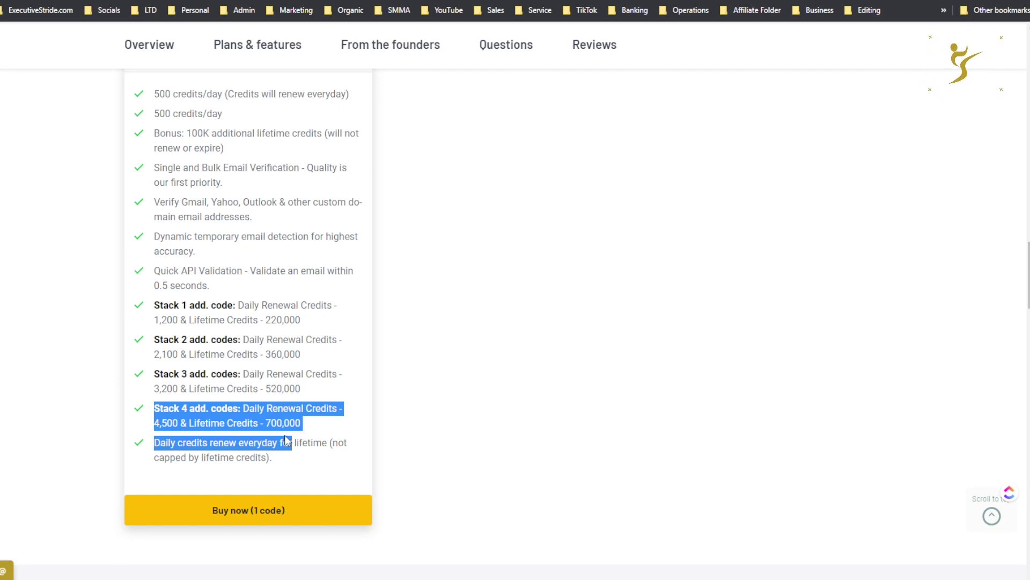
{"action": "left_click_drag", "start_coordinate": [199, 442], "coordinate": [278, 456]}
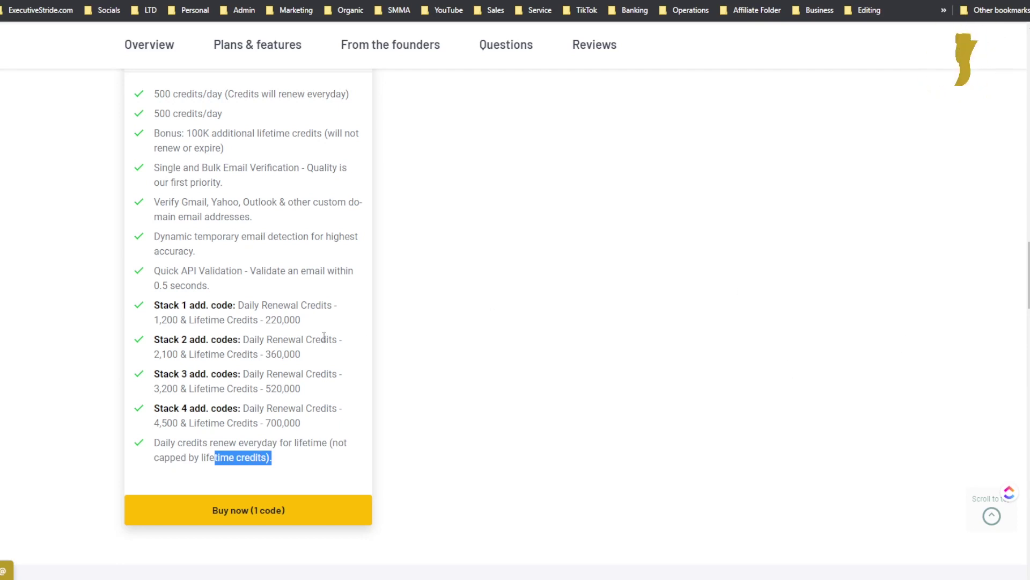
{"action": "left_click_drag", "start_coordinate": [153, 423], "coordinate": [176, 426]}
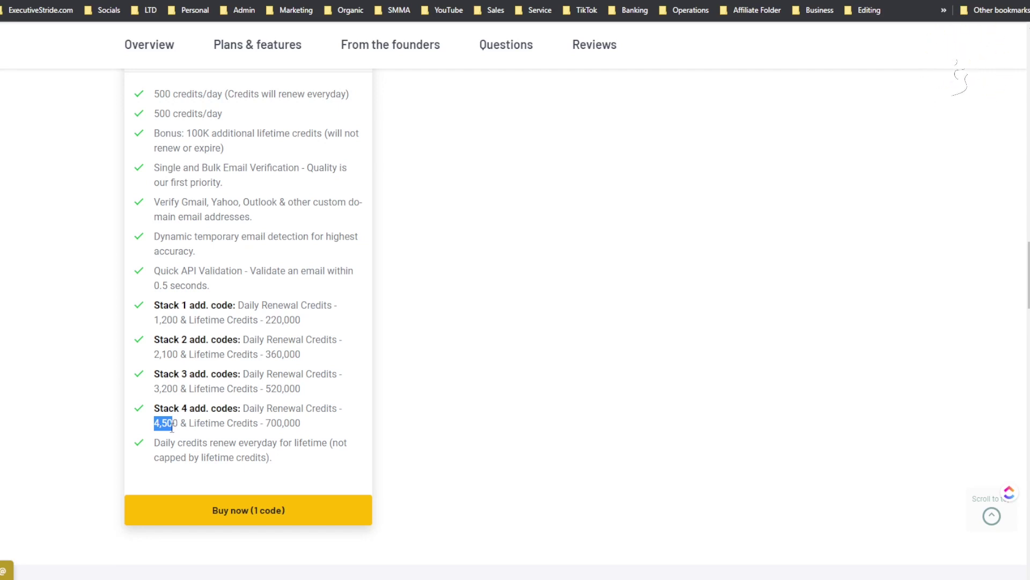
{"action": "left_click_drag", "start_coordinate": [253, 423], "coordinate": [290, 424]}
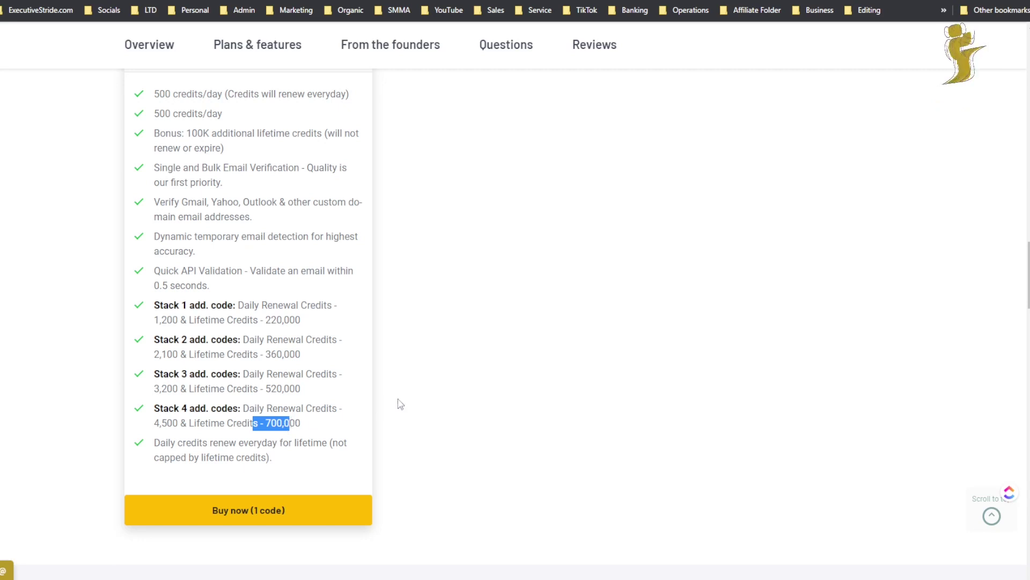
{"action": "scroll", "coordinate": [399, 404], "scroll_direction": "down", "scroll_amount": 5}
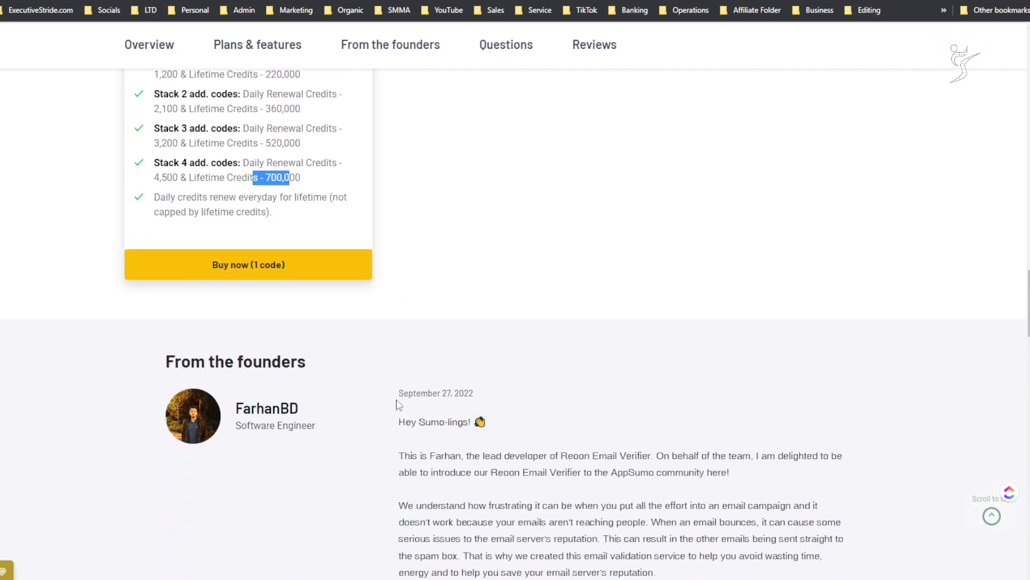
- Switch from questions to Reviews and sort them by rating, lowest first
{"action": "scroll", "coordinate": [399, 404], "scroll_direction": "down", "scroll_amount": 7}
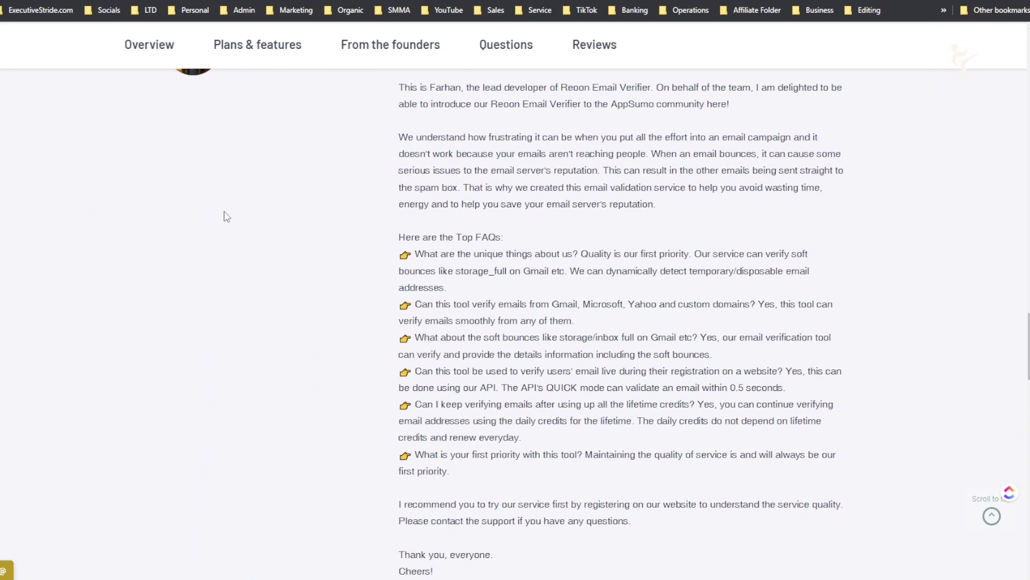
{"action": "scroll", "coordinate": [372, 265], "scroll_direction": "down", "scroll_amount": 10}
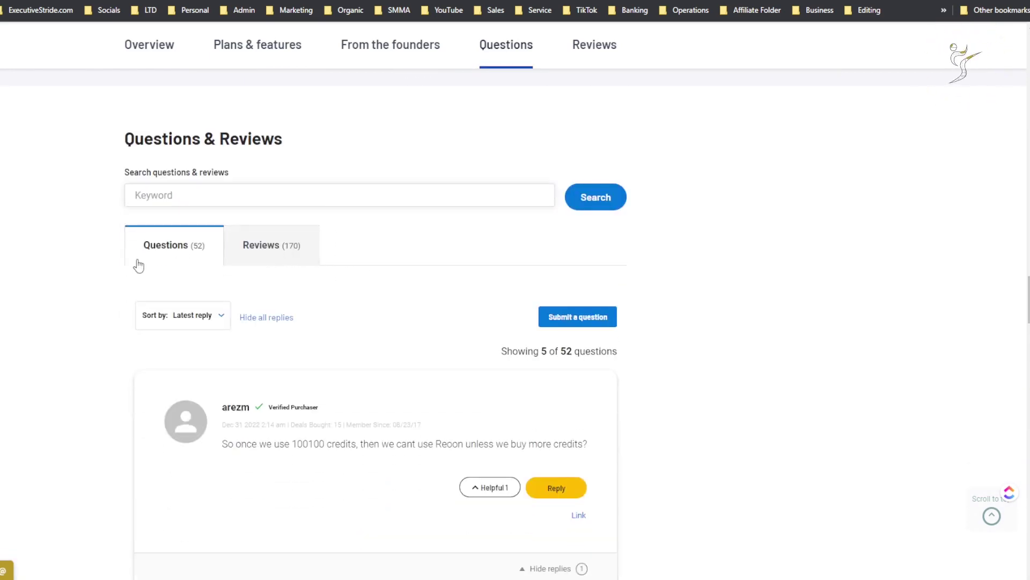
{"action": "left_click", "coordinate": [289, 262]}
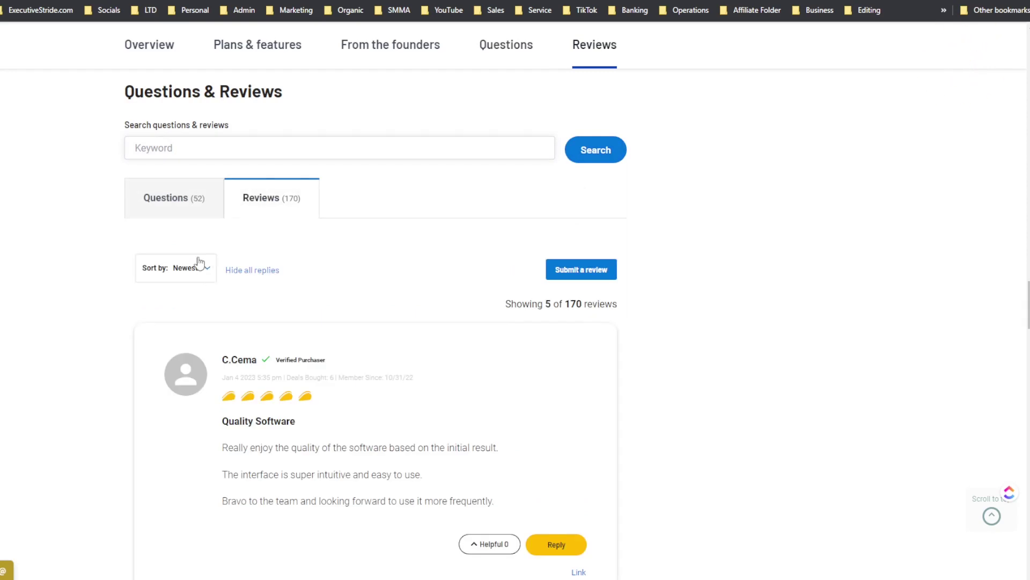
{"action": "left_click", "coordinate": [199, 264]}
{"action": "left_click", "coordinate": [189, 337]}
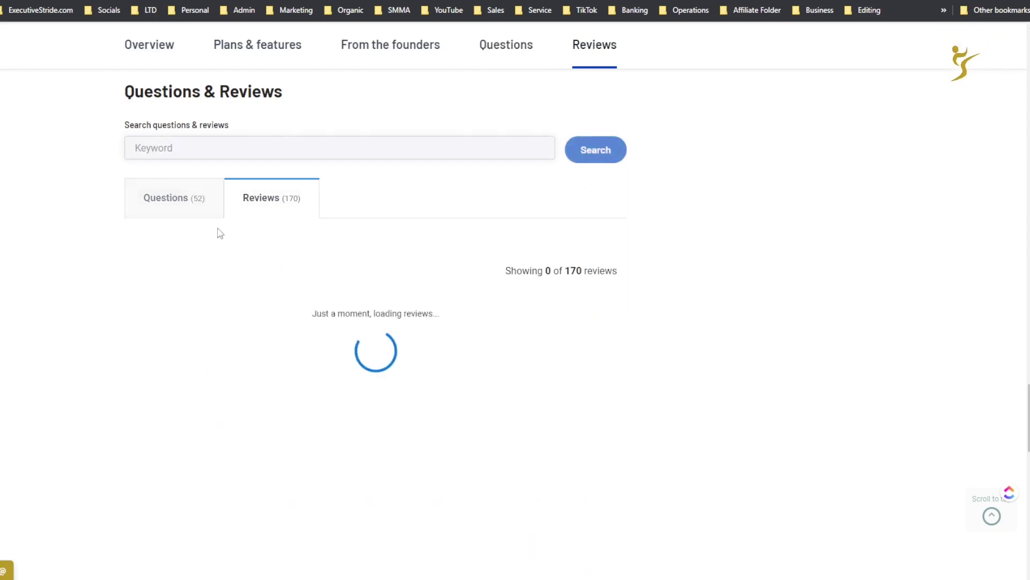
- Scroll through the reviews and creator replies, then back up to the $79 deal header
{"action": "scroll", "coordinate": [329, 324], "scroll_direction": "down", "scroll_amount": 2}
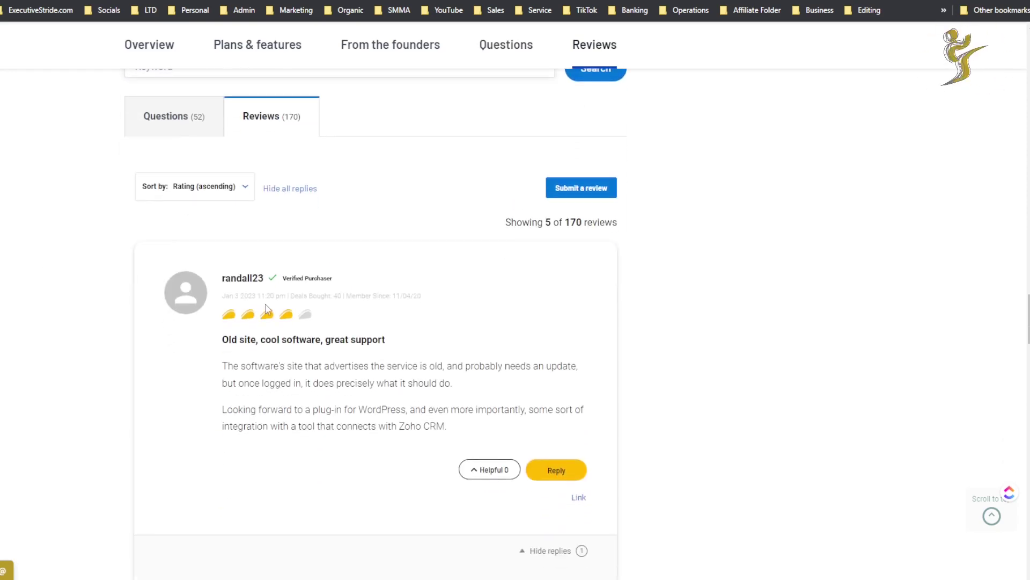
{"action": "scroll", "coordinate": [256, 311], "scroll_direction": "down", "scroll_amount": 2}
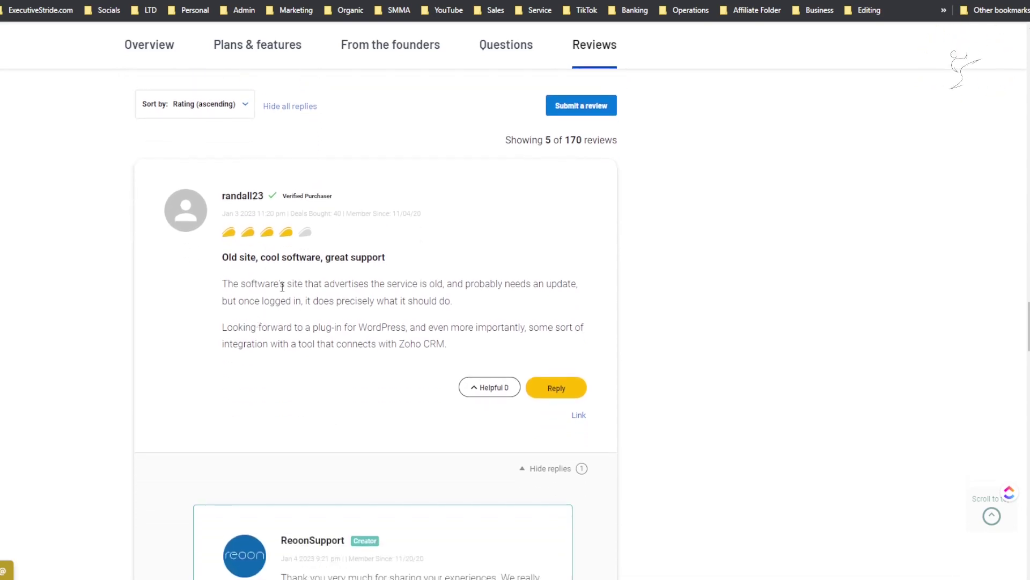
{"action": "scroll", "coordinate": [286, 250], "scroll_direction": "down", "scroll_amount": 2}
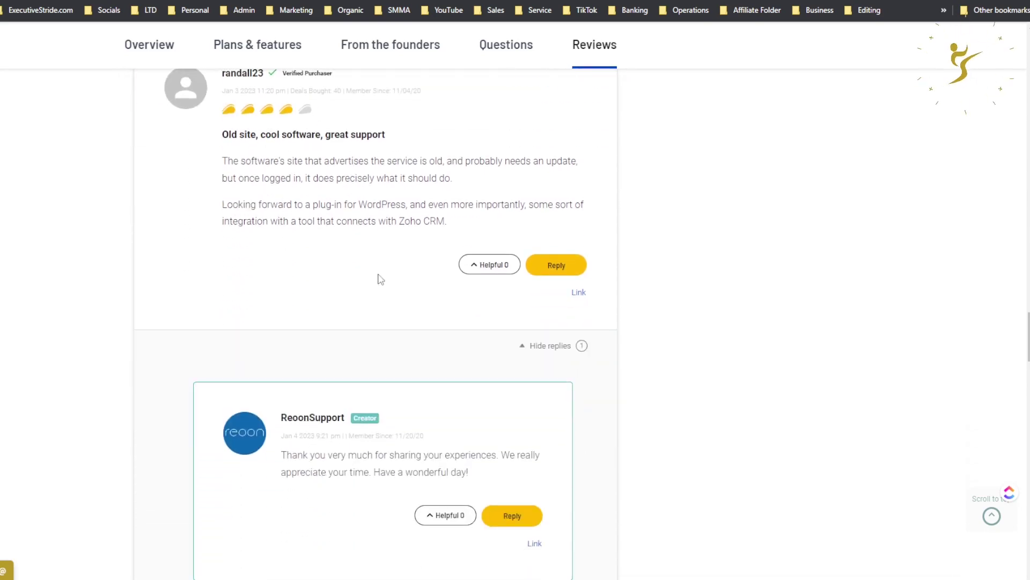
{"action": "scroll", "coordinate": [368, 267], "scroll_direction": "down", "scroll_amount": 4}
{"action": "scroll", "coordinate": [324, 266], "scroll_direction": "down", "scroll_amount": 14}
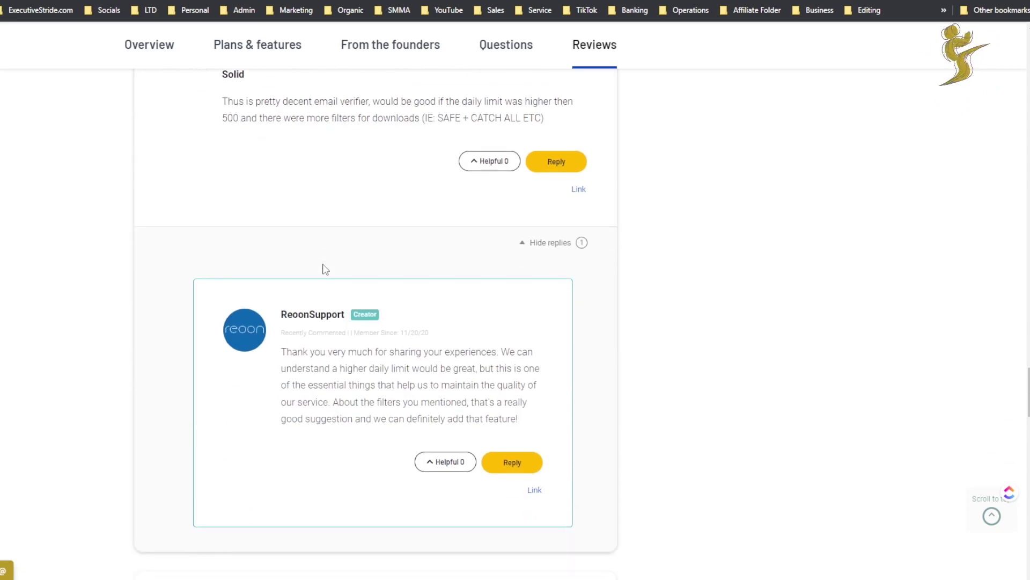
{"action": "scroll", "coordinate": [360, 330], "scroll_direction": "up", "scroll_amount": 8}
{"action": "scroll", "coordinate": [361, 331], "scroll_direction": "up", "scroll_amount": 20}
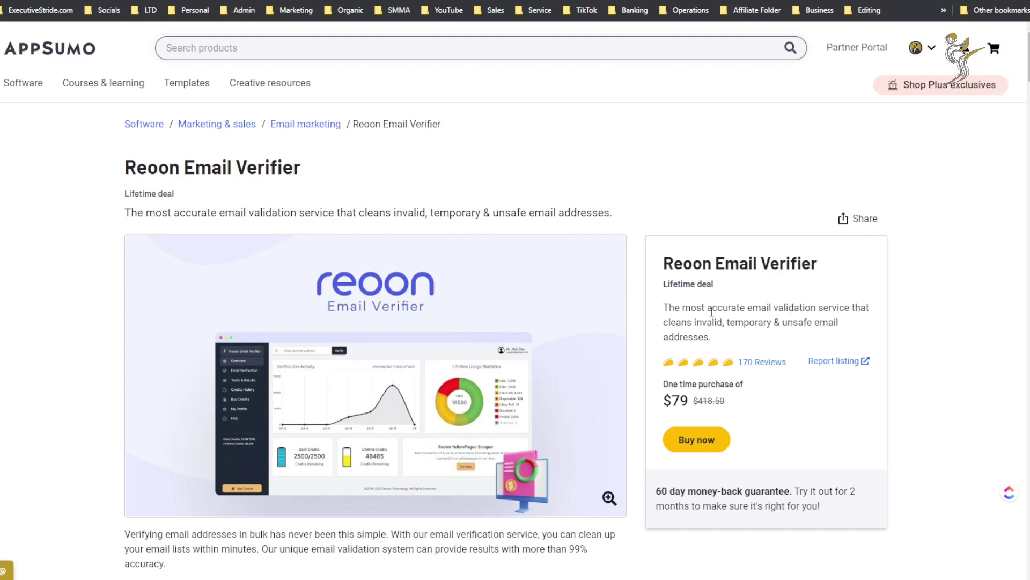
- Scroll through the features, TL;DR, Overview and Single plan card, then back up
{"action": "scroll", "coordinate": [540, 289], "scroll_direction": "down", "scroll_amount": 6}
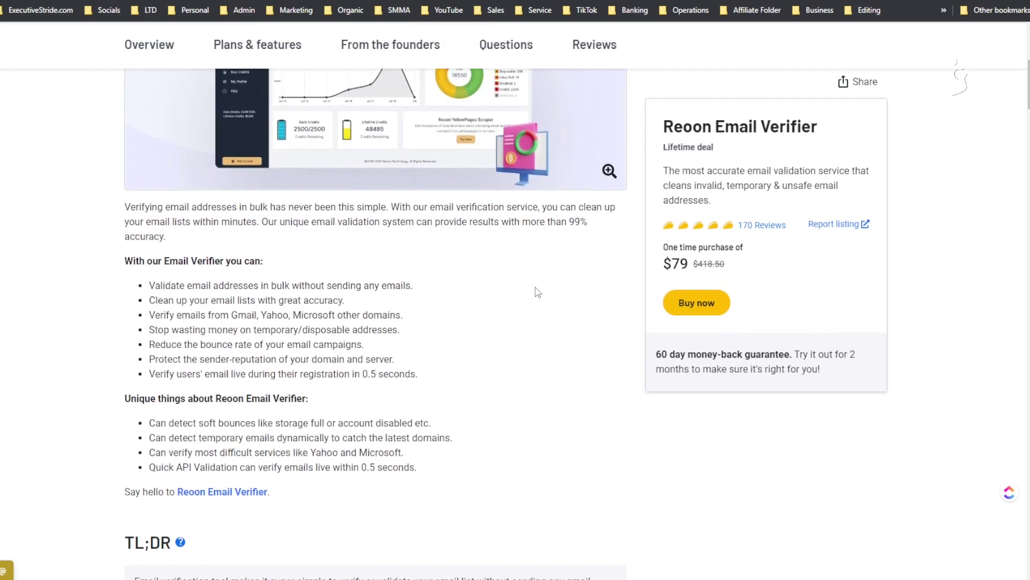
{"action": "scroll", "coordinate": [432, 299], "scroll_direction": "down", "scroll_amount": 5}
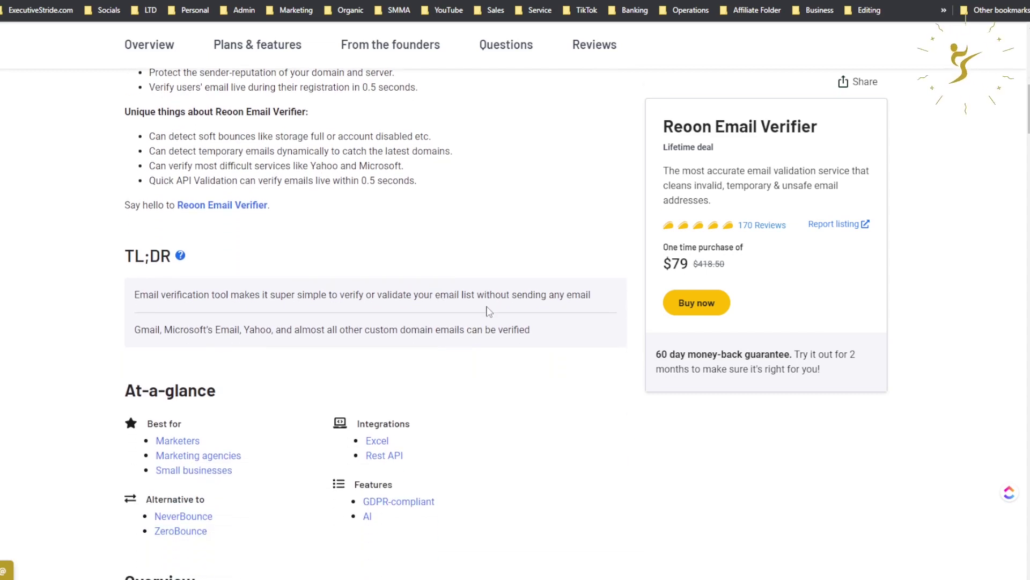
{"action": "scroll", "coordinate": [356, 239], "scroll_direction": "down", "scroll_amount": 3}
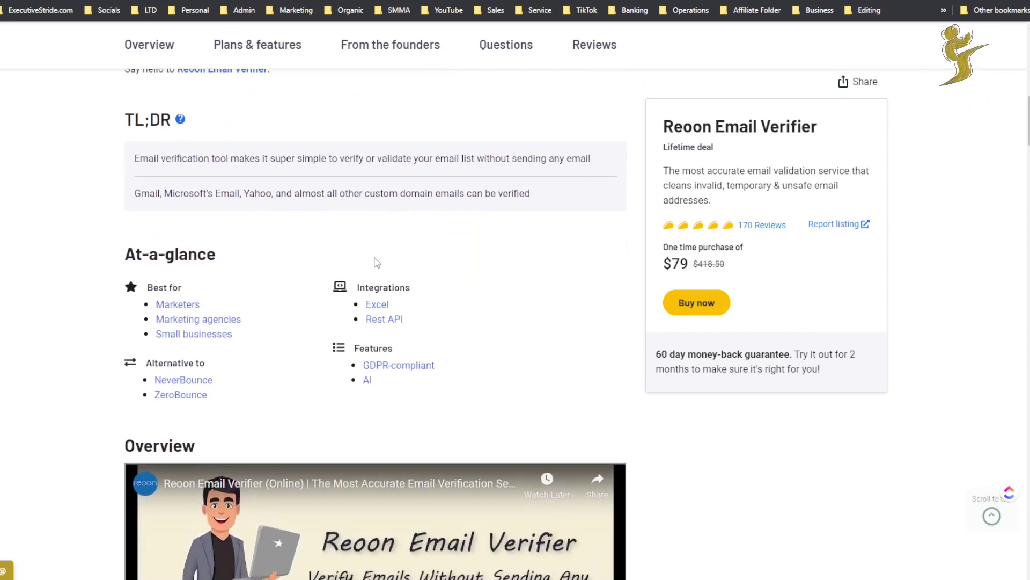
{"action": "scroll", "coordinate": [377, 263], "scroll_direction": "down", "scroll_amount": 7}
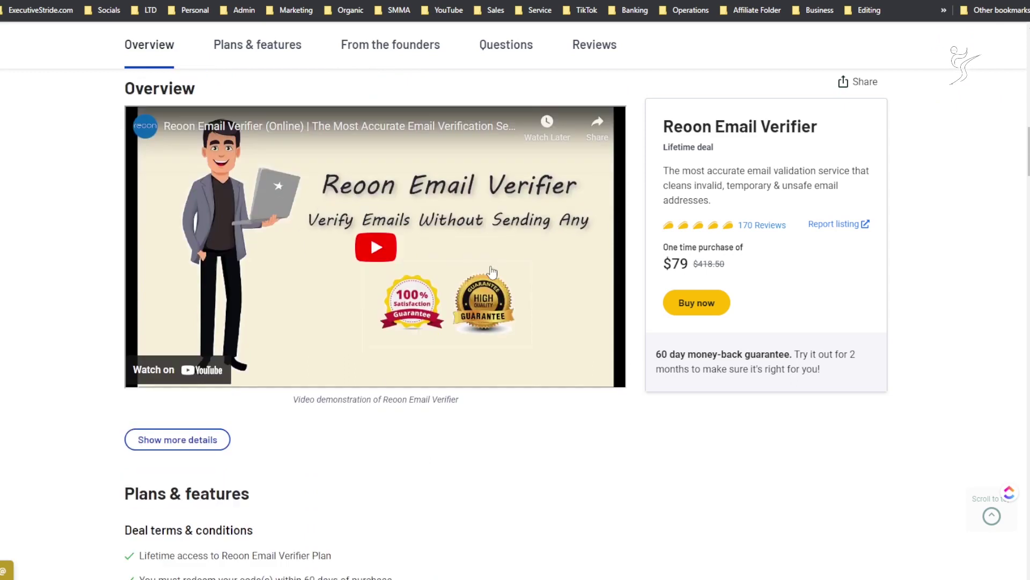
{"action": "scroll", "coordinate": [491, 271], "scroll_direction": "down", "scroll_amount": 10}
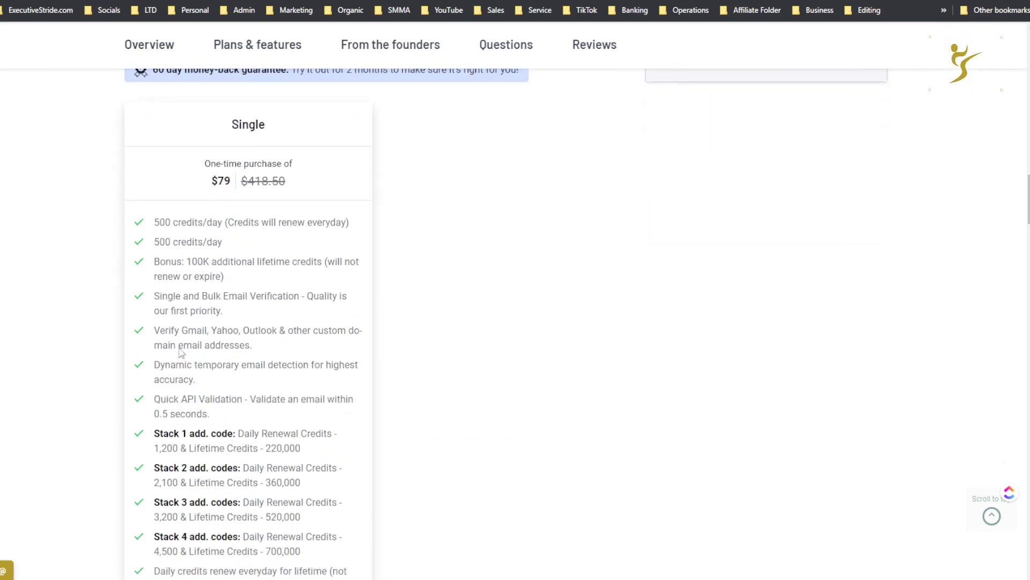
{"action": "scroll", "coordinate": [182, 353], "scroll_direction": "down", "scroll_amount": 1}
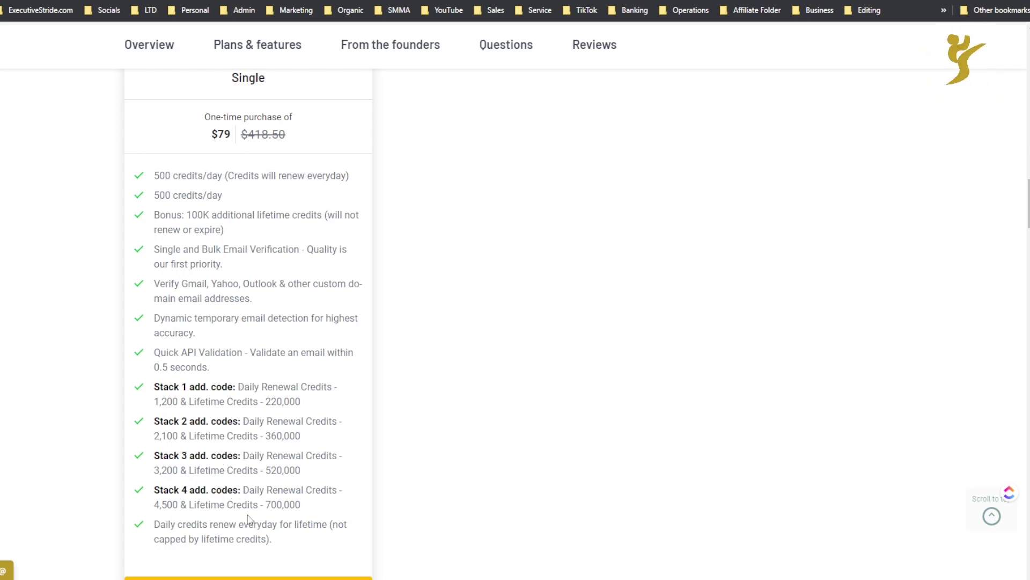
{"action": "scroll", "coordinate": [364, 346], "scroll_direction": "up", "scroll_amount": 10}
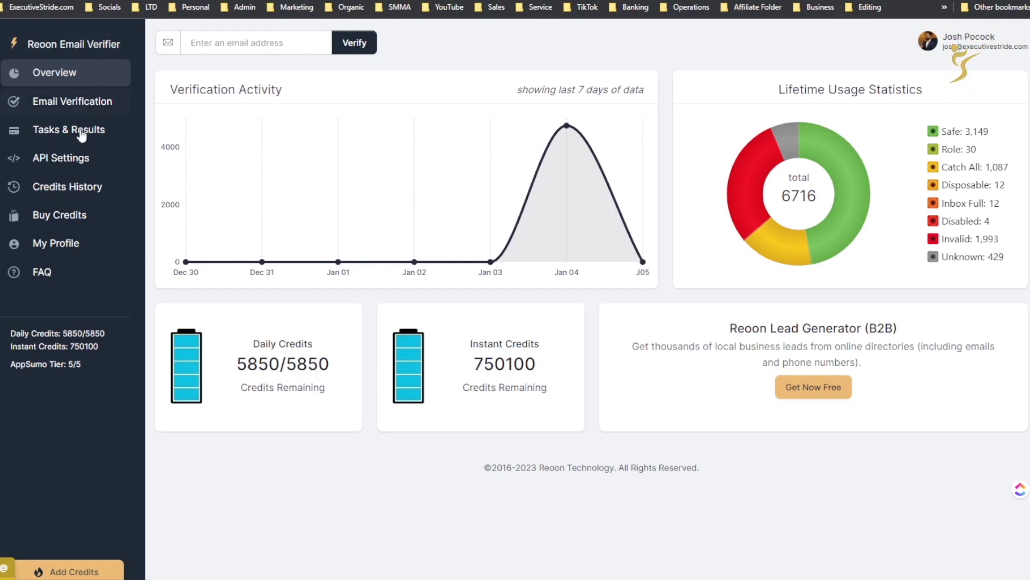
- Highlight the dashboard's 5850/5850 daily credits and 750100 instant credits figures
{"action": "left_click_drag", "start_coordinate": [240, 363], "coordinate": [333, 380]}
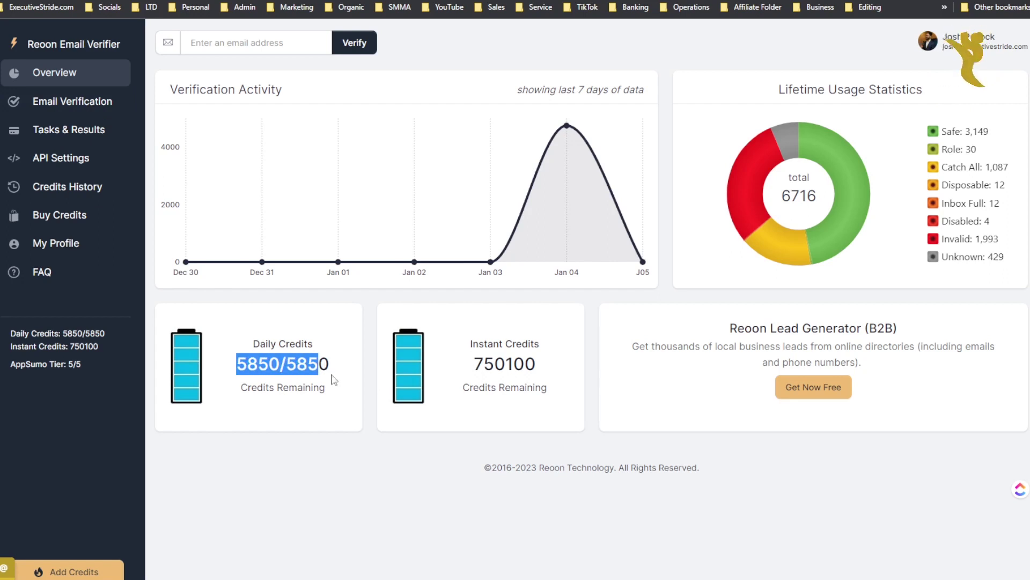
{"action": "left_click_drag", "start_coordinate": [472, 362], "coordinate": [518, 384]}
{"action": "left_click", "coordinate": [517, 384]}
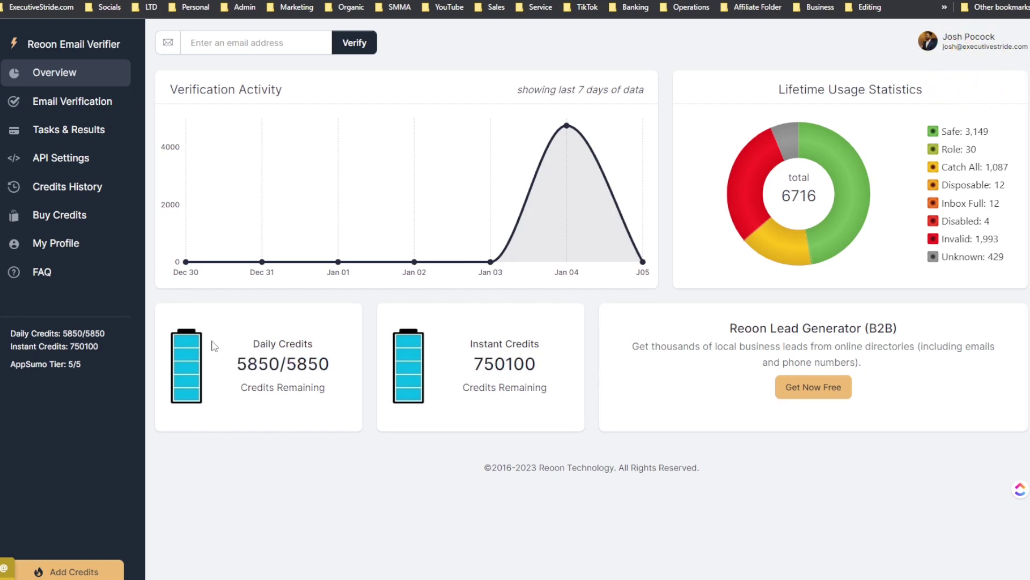
{"action": "left_click_drag", "start_coordinate": [247, 360], "coordinate": [296, 379]}
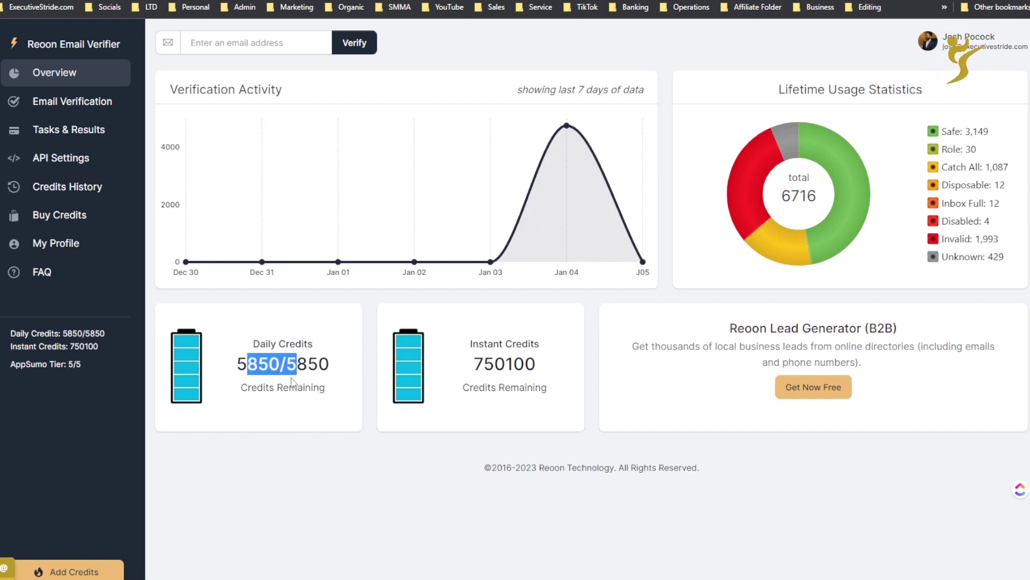
{"action": "left_click", "coordinate": [498, 381]}
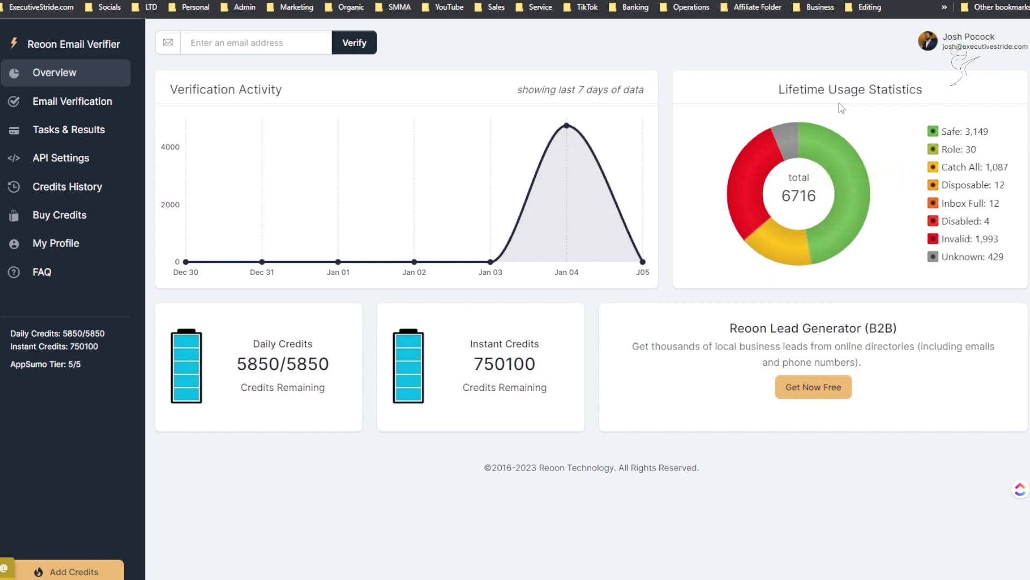
- Highlight the Lifetime Usage Statistics heading and the last 7 days activity chart note
{"action": "left_click_drag", "start_coordinate": [836, 90], "coordinate": [911, 92]}
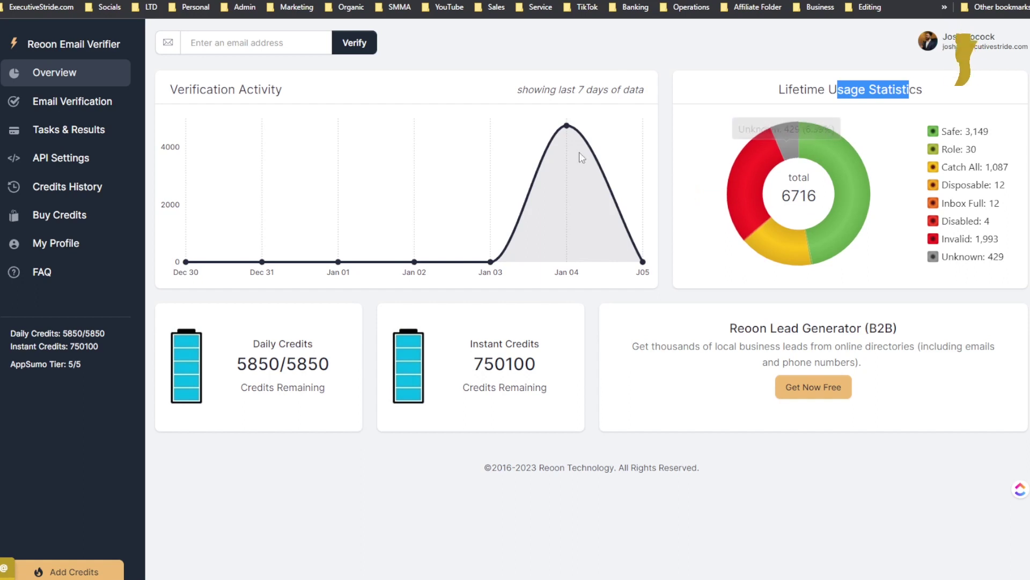
{"action": "left_click", "coordinate": [657, 95]}
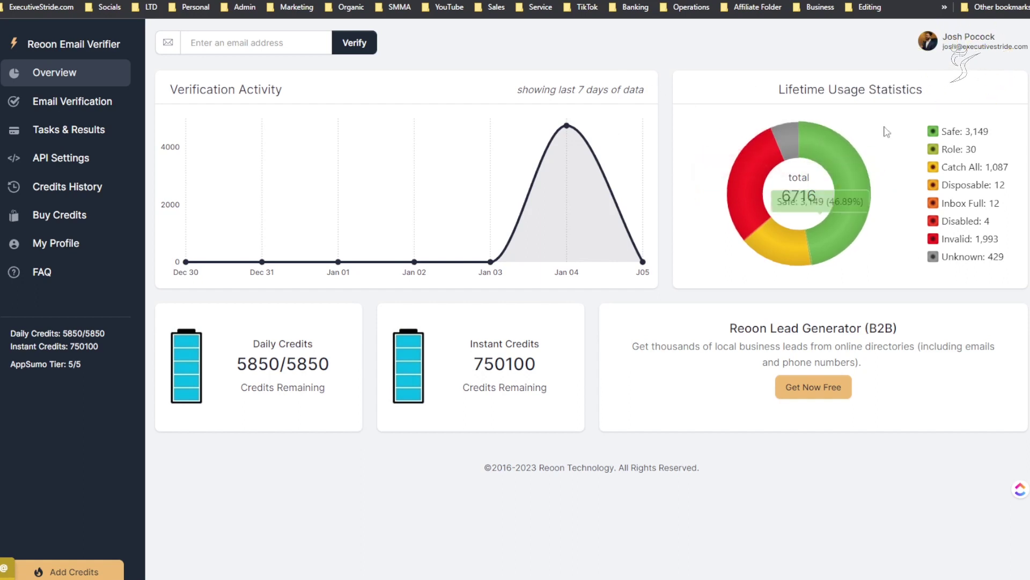
{"action": "left_click_drag", "start_coordinate": [847, 95], "coordinate": [887, 96]}
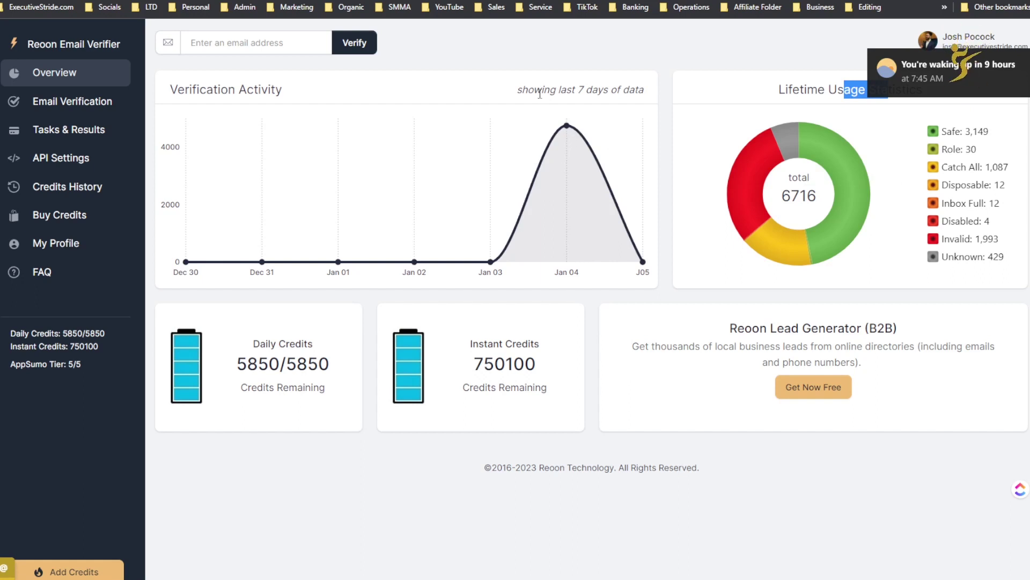
{"action": "left_click_drag", "start_coordinate": [544, 88], "coordinate": [643, 102]}
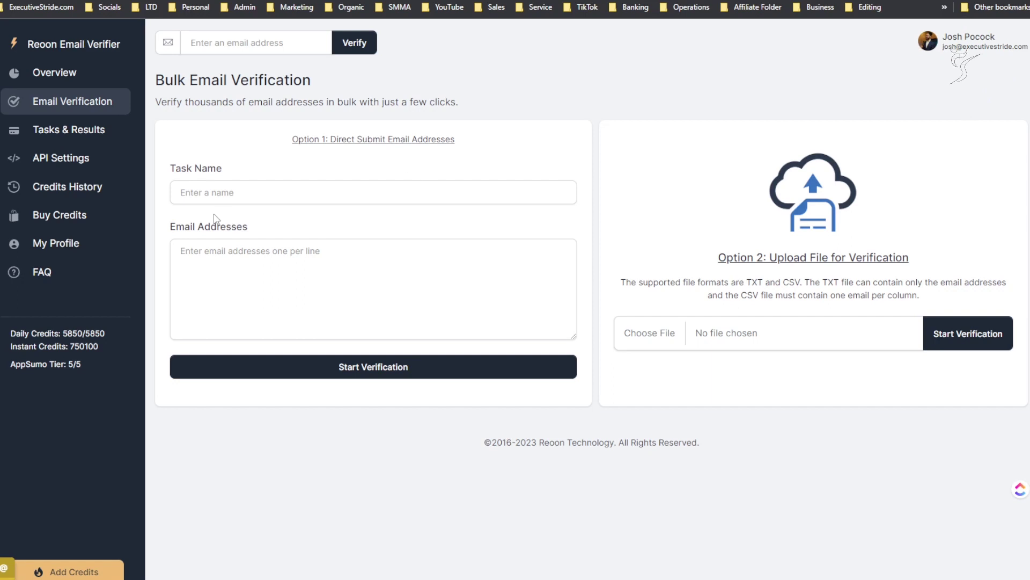
{"action": "left_click", "coordinate": [212, 194]}
{"action": "left_click", "coordinate": [321, 280]}
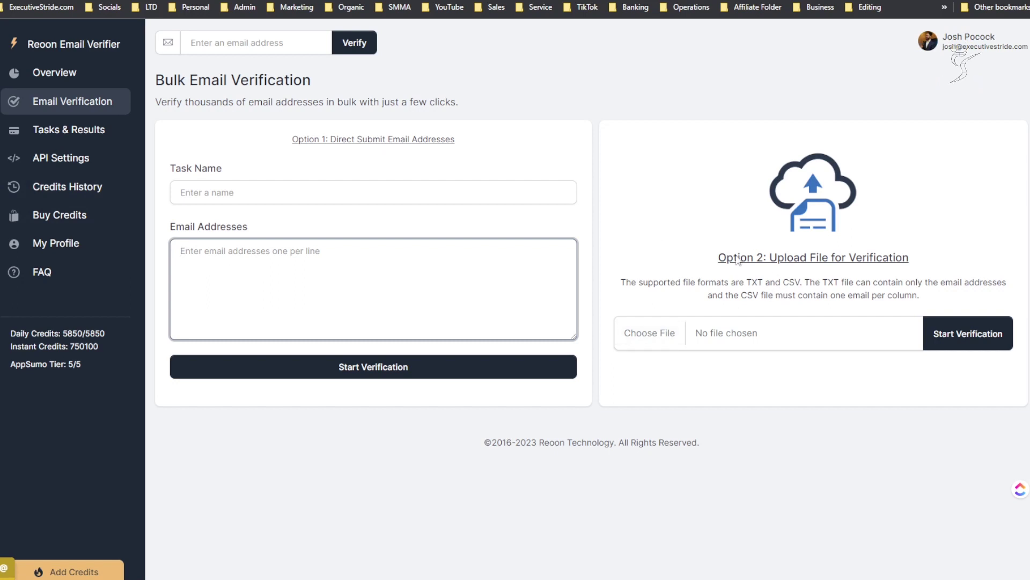
{"action": "left_click", "coordinate": [732, 322]}
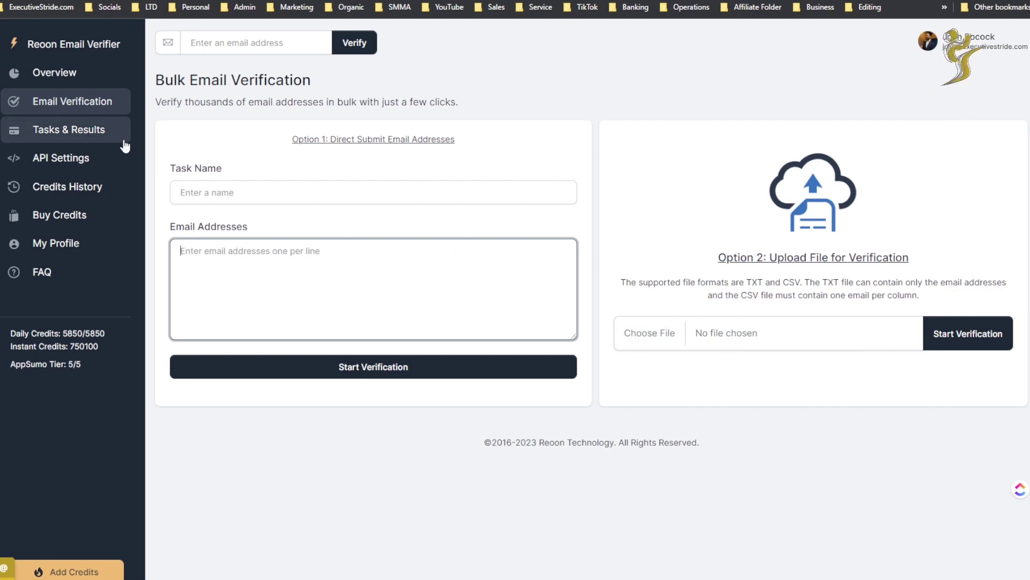
{"action": "left_click", "coordinate": [81, 135]}
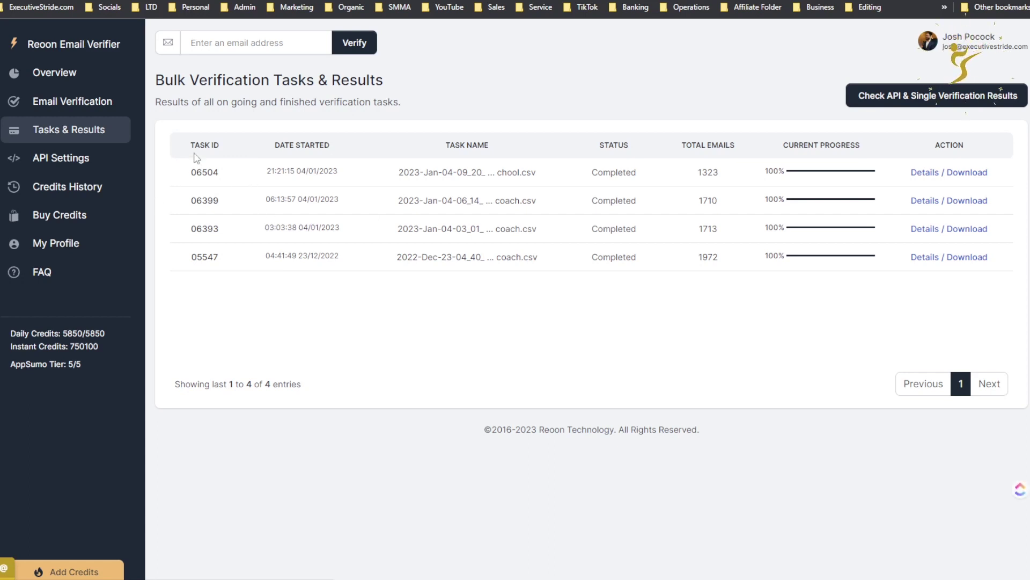
- Highlight the Tasks & Results table headings and the first task's 100% progress
{"action": "left_click_drag", "start_coordinate": [194, 152], "coordinate": [333, 146]}
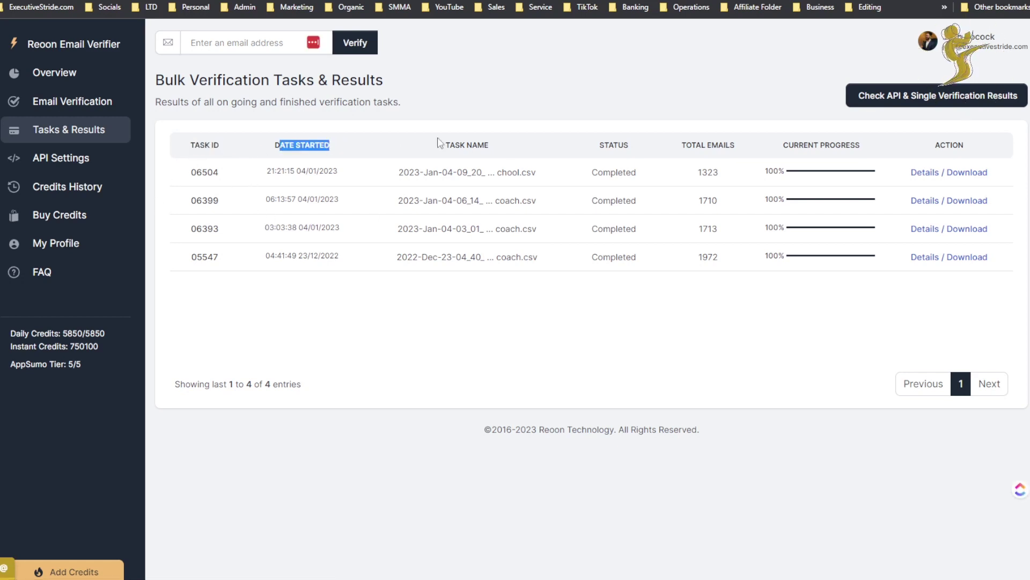
{"action": "left_click_drag", "start_coordinate": [444, 145], "coordinate": [491, 146]}
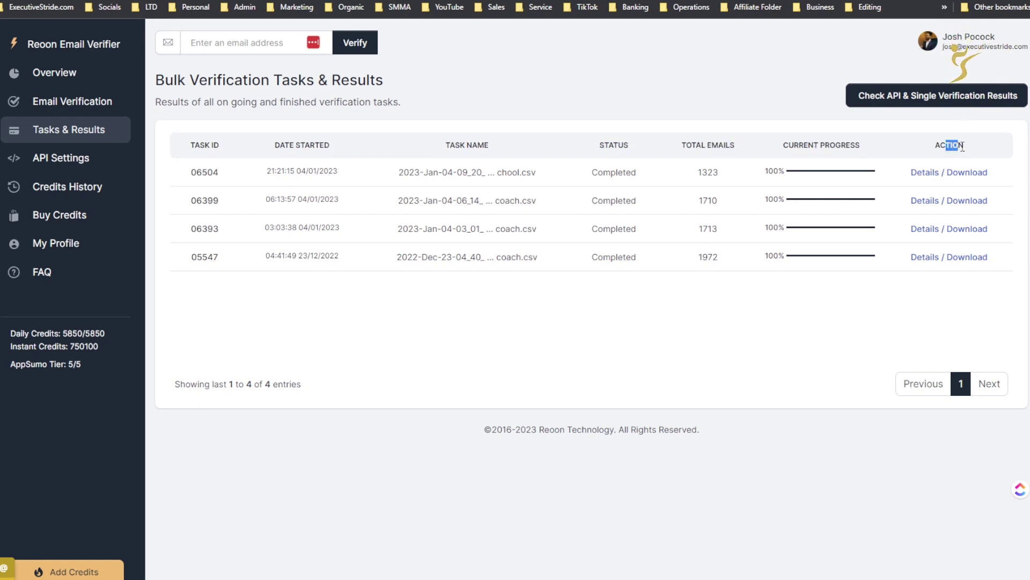
{"action": "left_click_drag", "start_coordinate": [963, 147], "coordinate": [964, 146]}
{"action": "left_click_drag", "start_coordinate": [771, 173], "coordinate": [831, 185]}
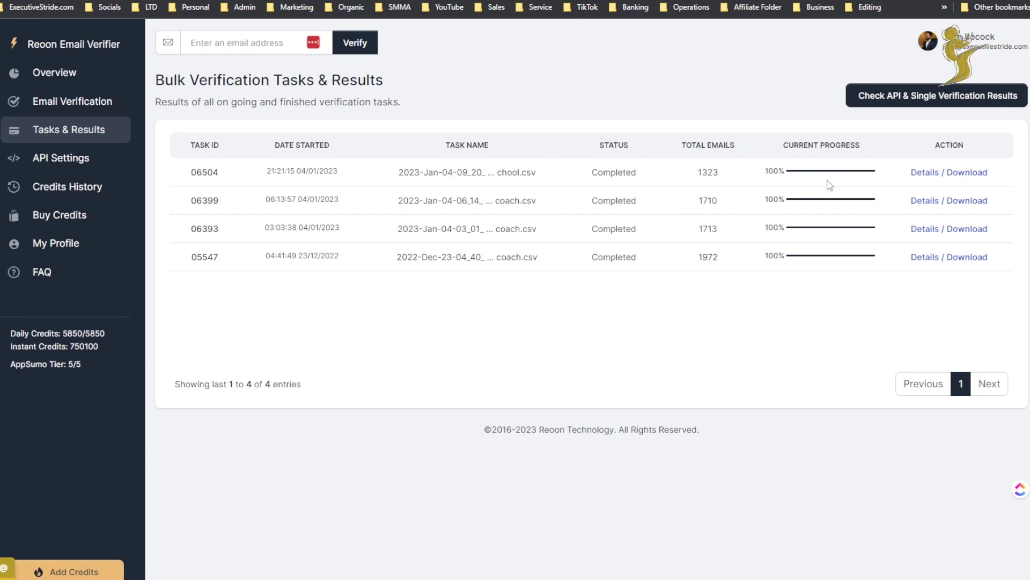
{"action": "left_click", "coordinate": [97, 171]}
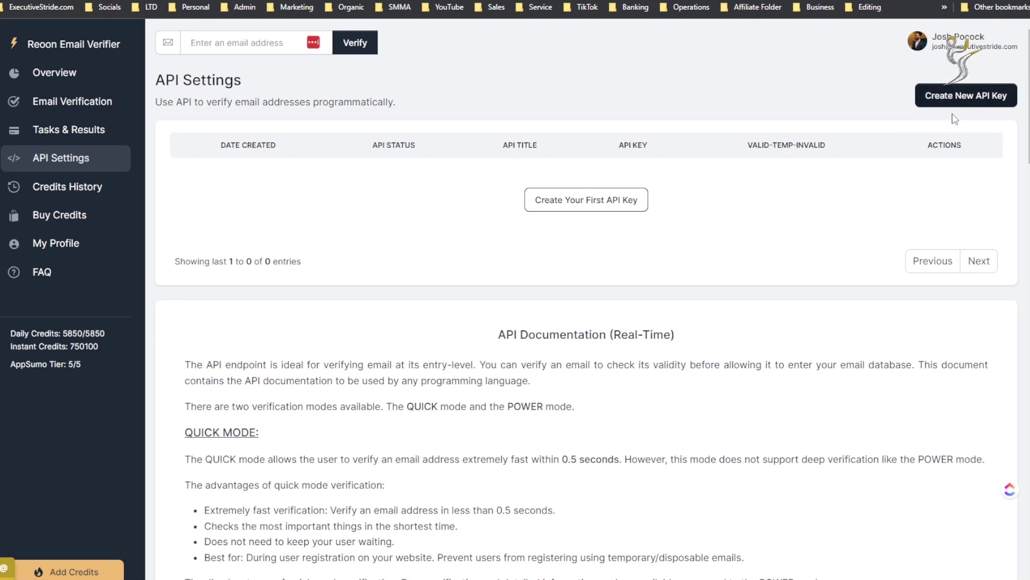
- Try creating a first API key and scroll the API documentation to the power-mode JSON response
{"action": "left_click", "coordinate": [594, 206]}
{"action": "scroll", "coordinate": [594, 206], "scroll_direction": "down", "scroll_amount": 2}
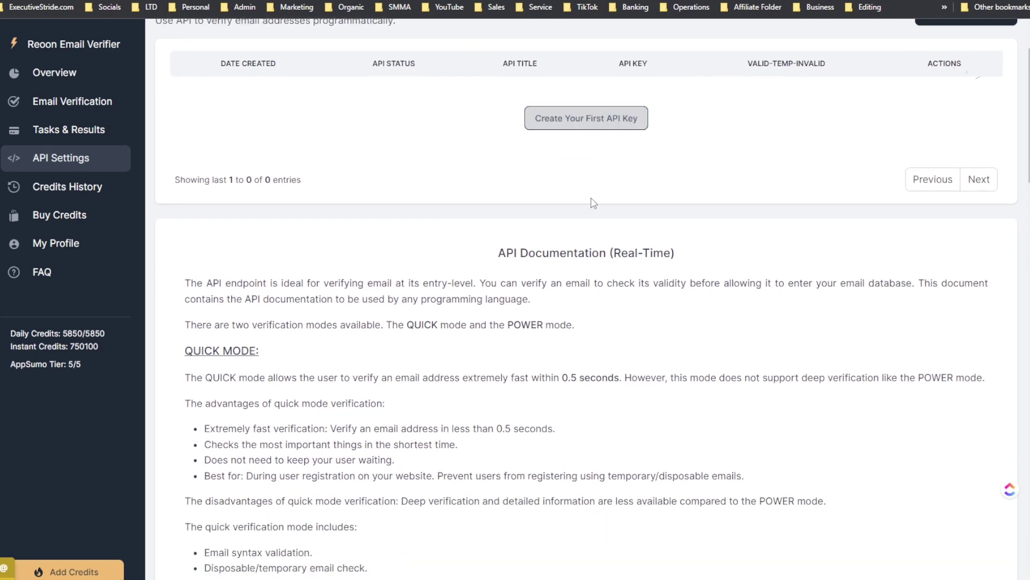
{"action": "scroll", "coordinate": [606, 199], "scroll_direction": "down", "scroll_amount": 2}
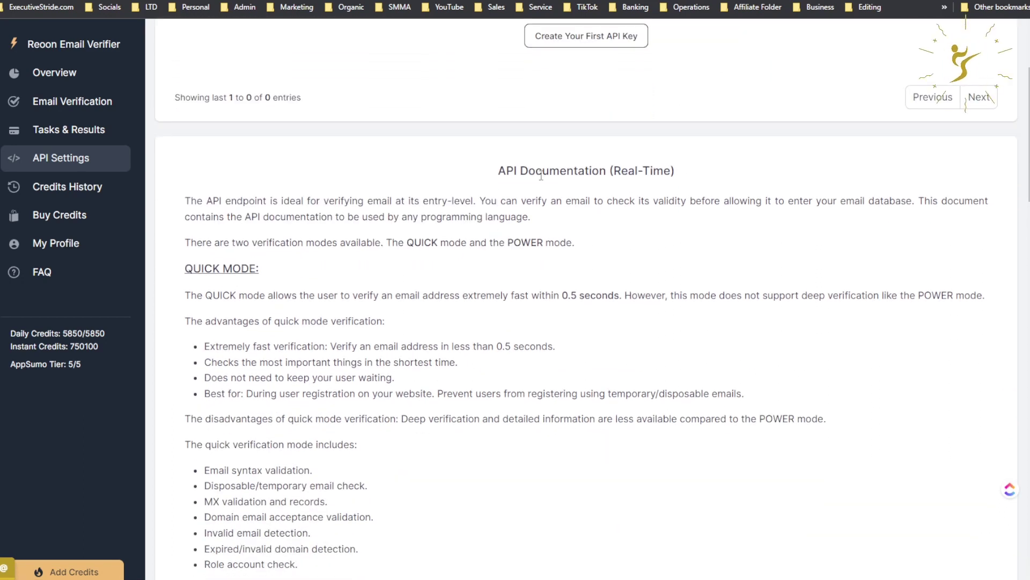
{"action": "scroll", "coordinate": [540, 186], "scroll_direction": "down", "scroll_amount": 10}
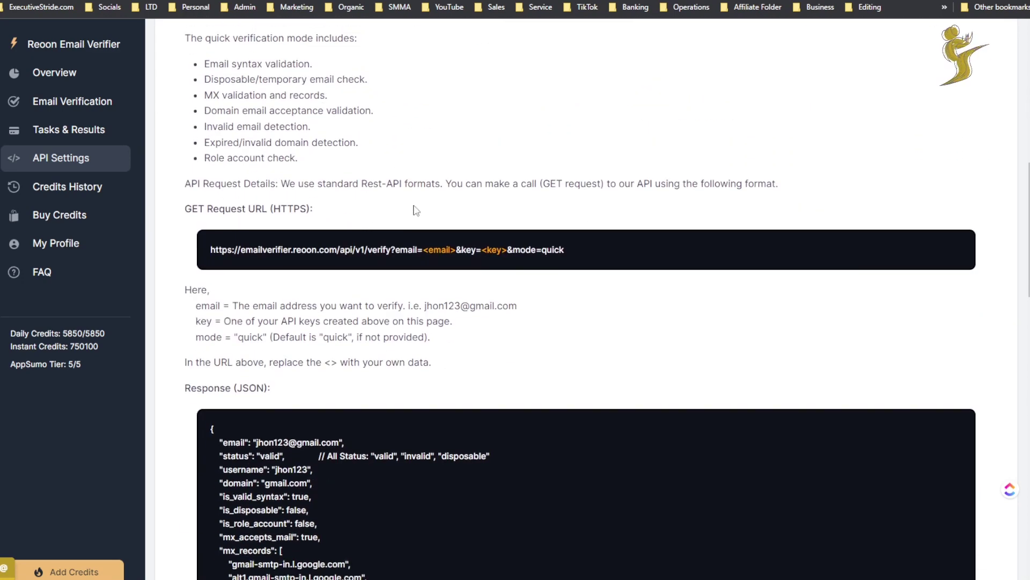
{"action": "scroll", "coordinate": [357, 169], "scroll_direction": "down", "scroll_amount": 15}
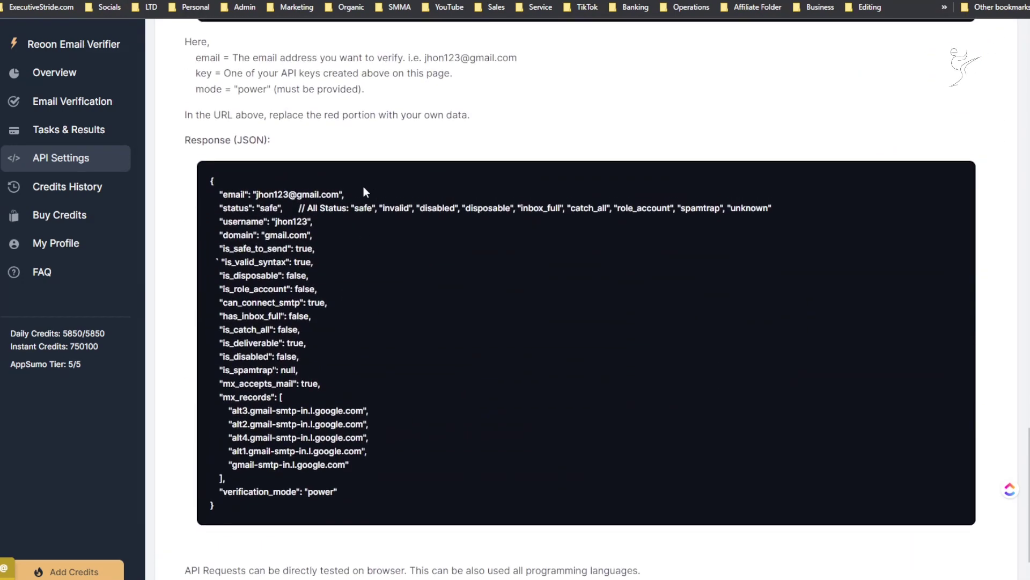
{"action": "scroll", "coordinate": [363, 186], "scroll_direction": "up", "scroll_amount": 20}
{"action": "left_click", "coordinate": [97, 191]}
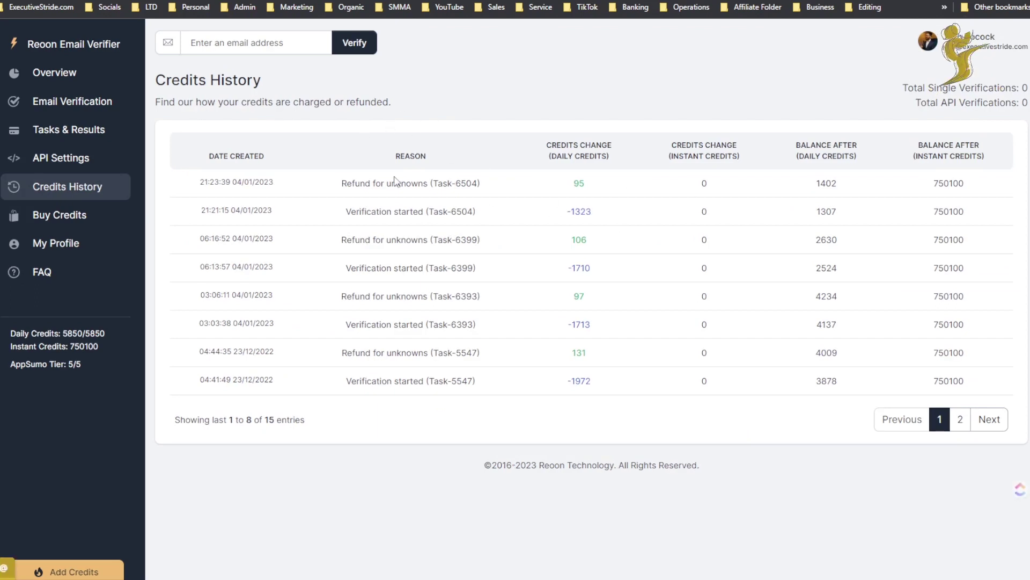
{"action": "mouse_move", "coordinate": [406, 182]}
{"action": "left_mouse_down"}
{"action": "mouse_move", "coordinate": [480, 199]}
{"action": "mouse_move", "coordinate": [390, 189]}
{"action": "left_mouse_up"}
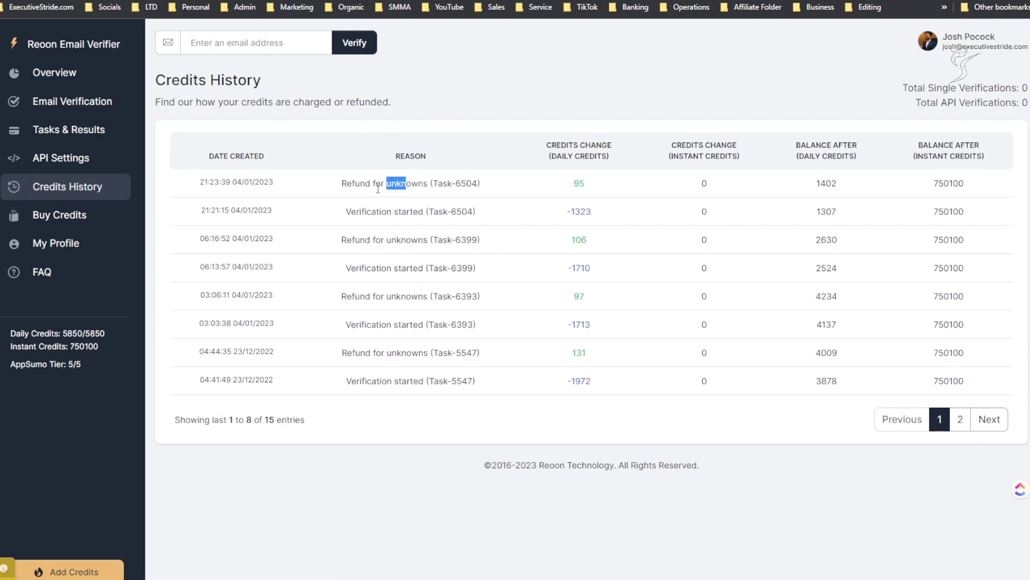
{"action": "left_click", "coordinate": [365, 184]}
{"action": "left_click_drag", "start_coordinate": [369, 184], "coordinate": [472, 184]}
{"action": "left_click_drag", "start_coordinate": [391, 239], "coordinate": [463, 240]}
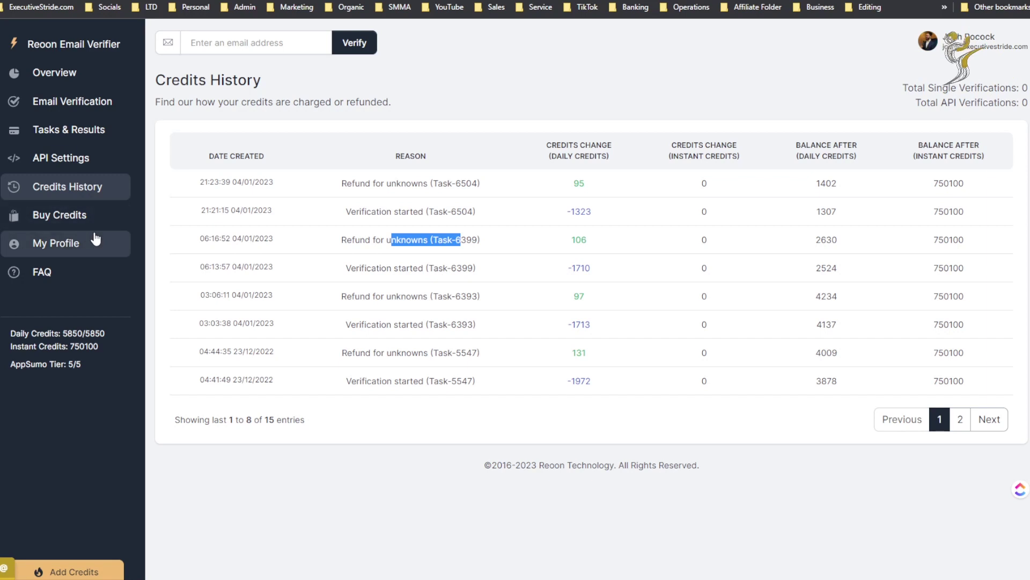
{"action": "left_click", "coordinate": [68, 230]}
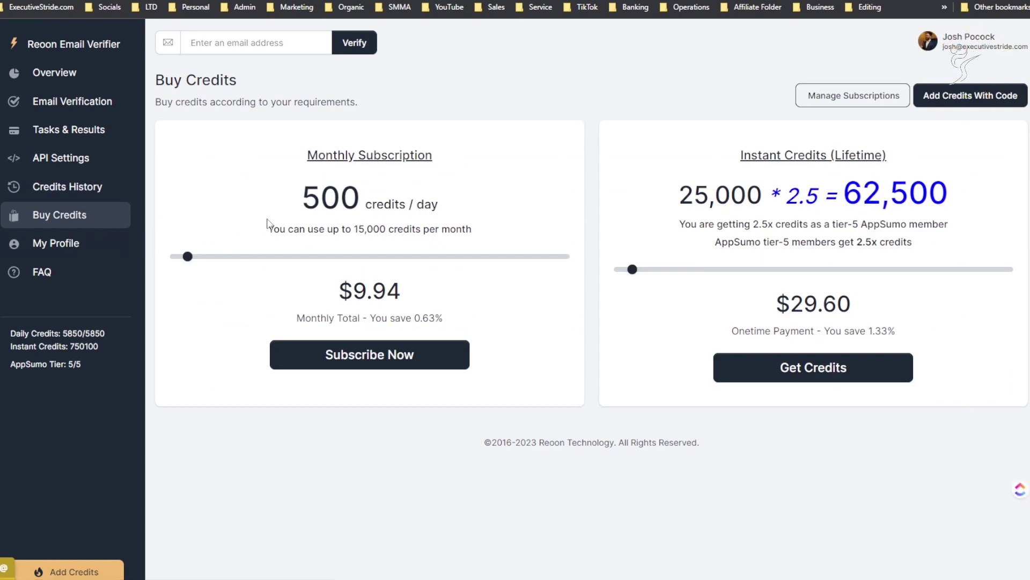
- Set the monthly plan to 6,500 credits/day and try instant credits from 250,000 to 300,000
{"action": "left_click_drag", "start_coordinate": [191, 264], "coordinate": [343, 267]}
{"action": "left_click_drag", "start_coordinate": [368, 318], "coordinate": [412, 318]}
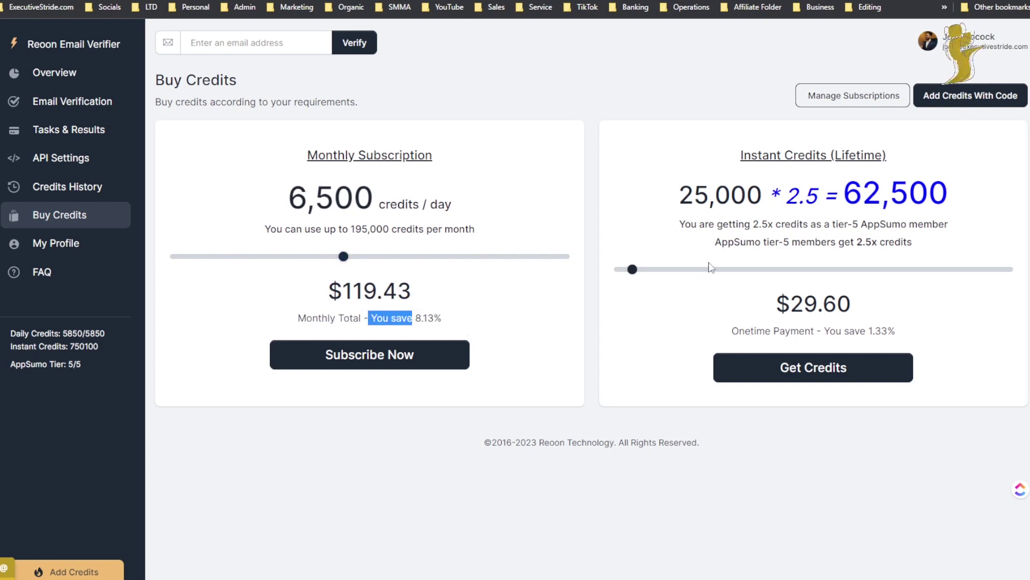
{"action": "left_click_drag", "start_coordinate": [632, 269], "coordinate": [757, 270]}
{"action": "left_click", "coordinate": [864, 278]}
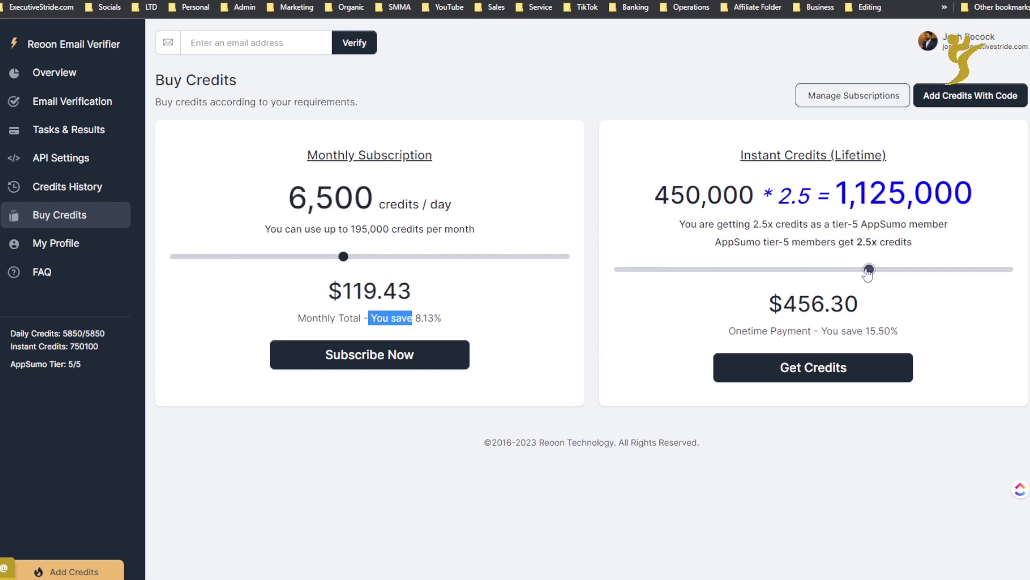
{"action": "left_click_drag", "start_coordinate": [869, 269], "coordinate": [786, 273]}
{"action": "left_click_drag", "start_coordinate": [845, 199], "coordinate": [906, 202]}
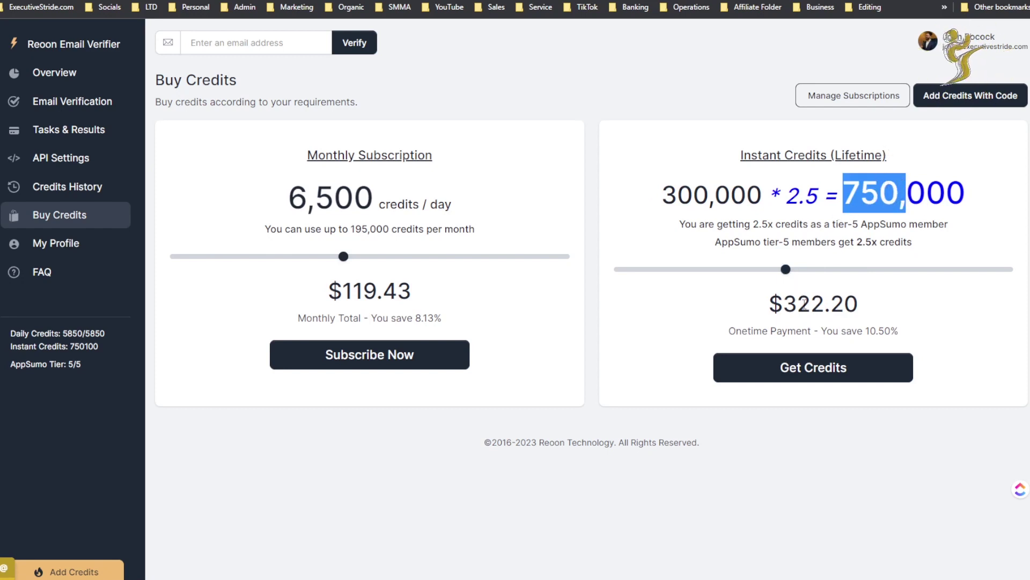
- Review the $322.20 price and 2.5x AppSumo multiplier, then set instant credits to 700,000
{"action": "left_click_drag", "start_coordinate": [801, 300], "coordinate": [829, 302]}
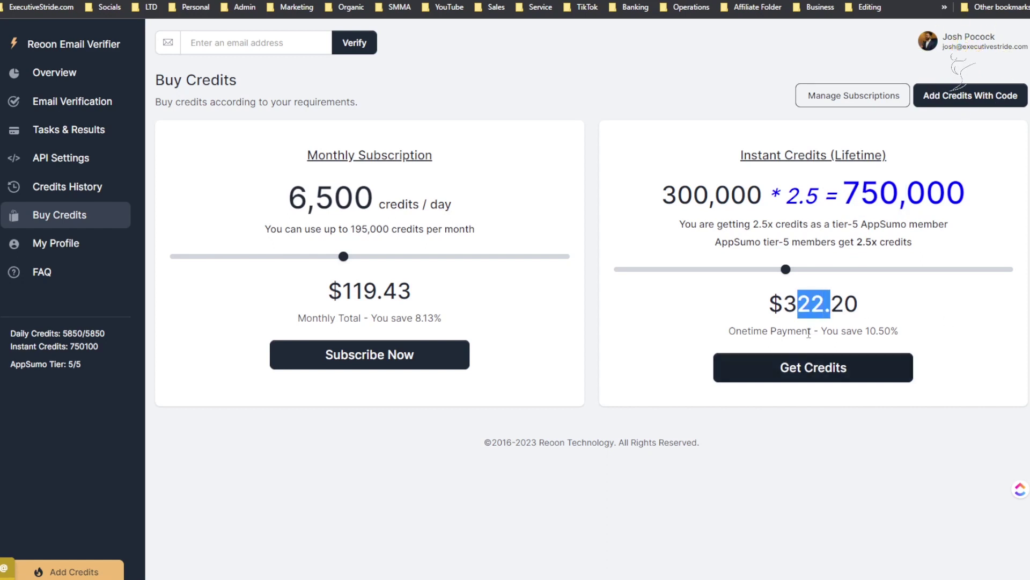
{"action": "left_click_drag", "start_coordinate": [786, 269], "coordinate": [1025, 284]}
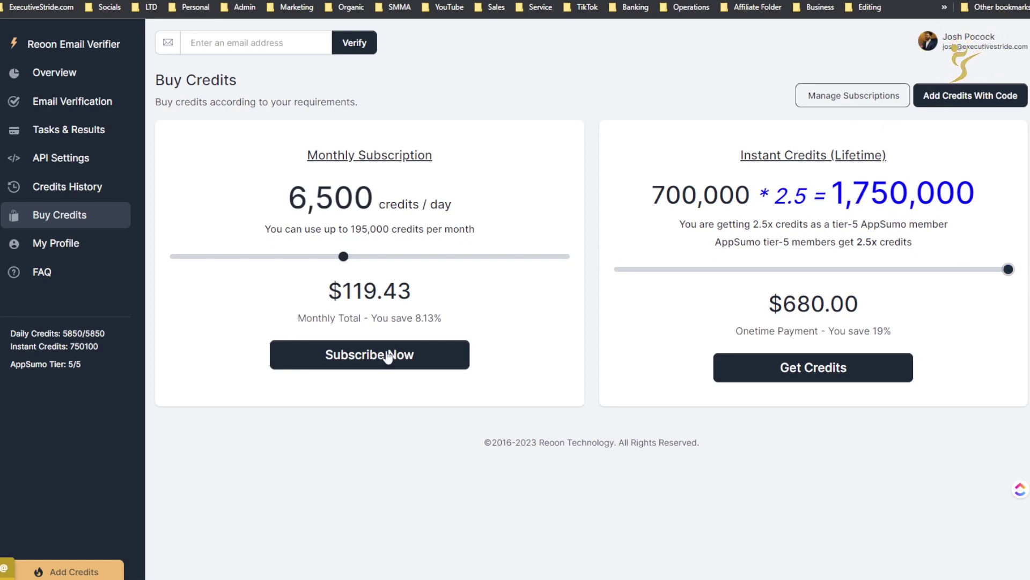
{"action": "left_click_drag", "start_coordinate": [793, 202], "coordinate": [768, 199]}
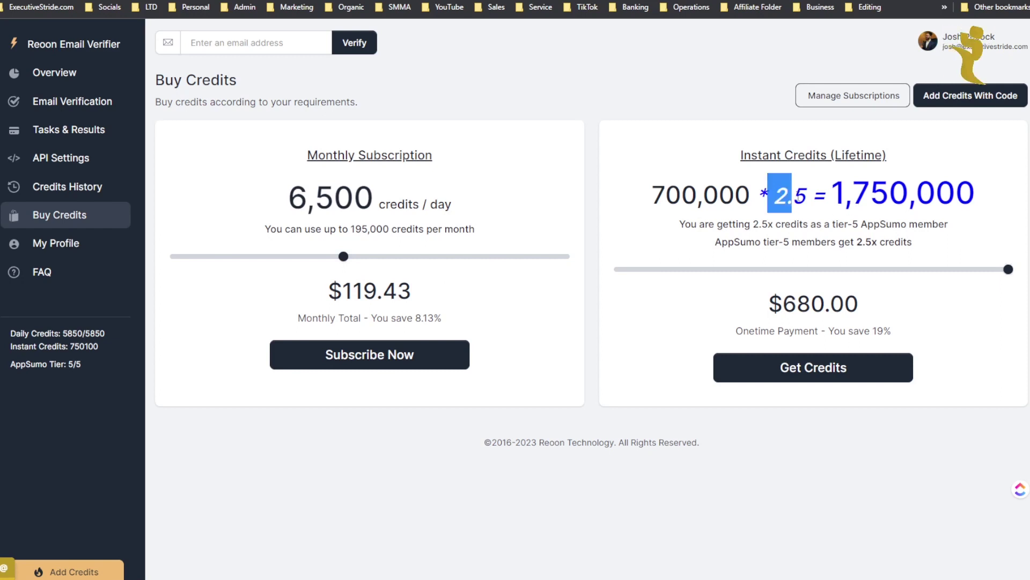
{"action": "left_click_drag", "start_coordinate": [704, 227], "coordinate": [832, 230]}
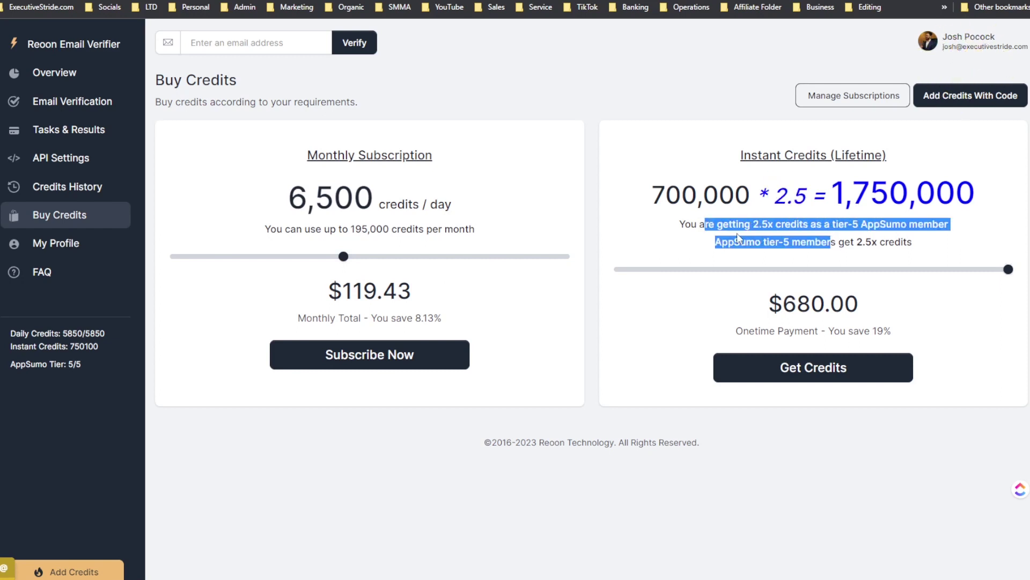
{"action": "left_click", "coordinate": [881, 225]}
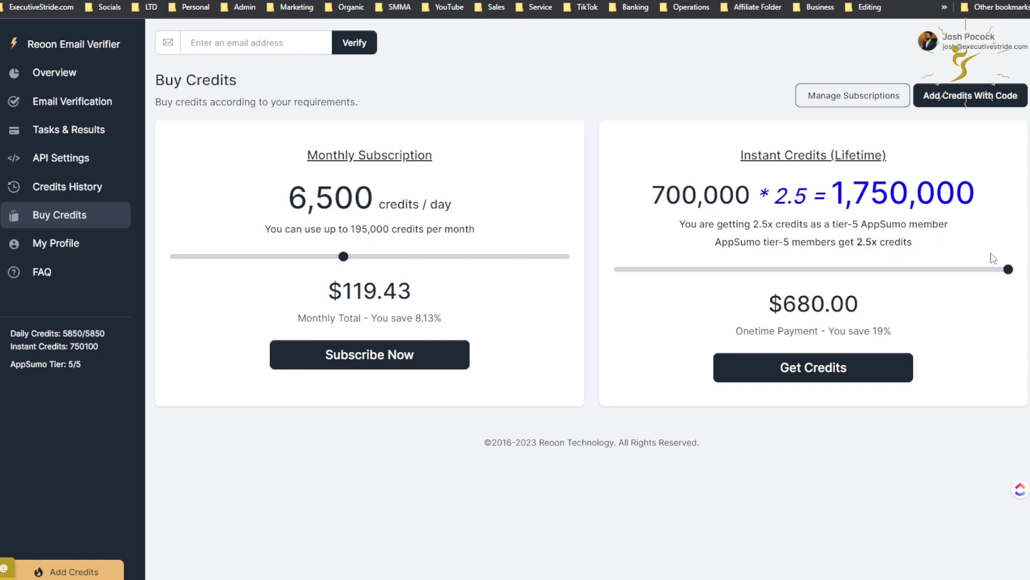
{"action": "mouse_move", "coordinate": [1006, 271]}
{"action": "left_mouse_down"}
{"action": "mouse_move", "coordinate": [853, 269]}
{"action": "mouse_move", "coordinate": [1008, 274]}
{"action": "left_mouse_up"}
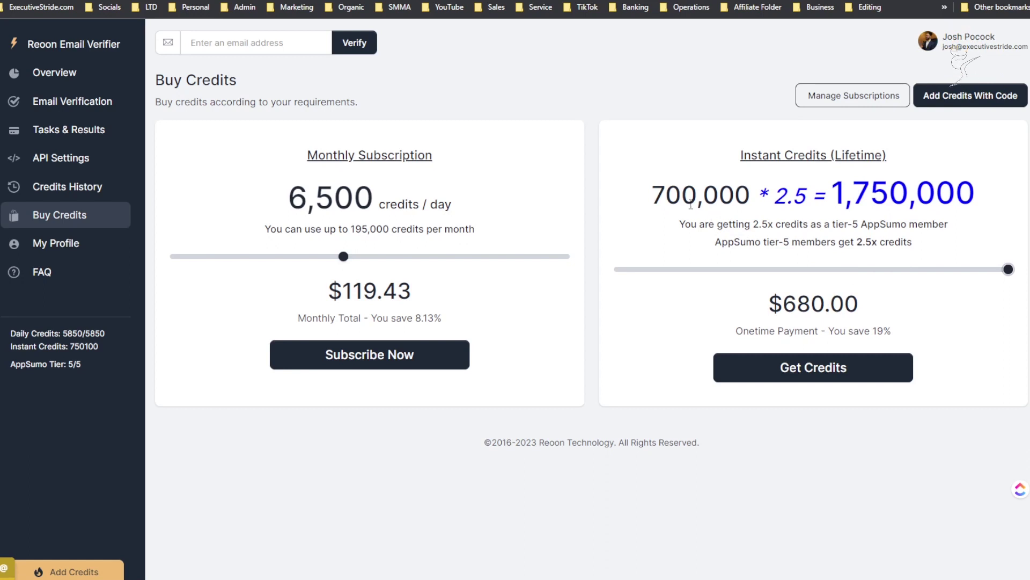
{"action": "left_click_drag", "start_coordinate": [680, 203], "coordinate": [711, 203]}
{"action": "left_click_drag", "start_coordinate": [638, 192], "coordinate": [684, 193]}
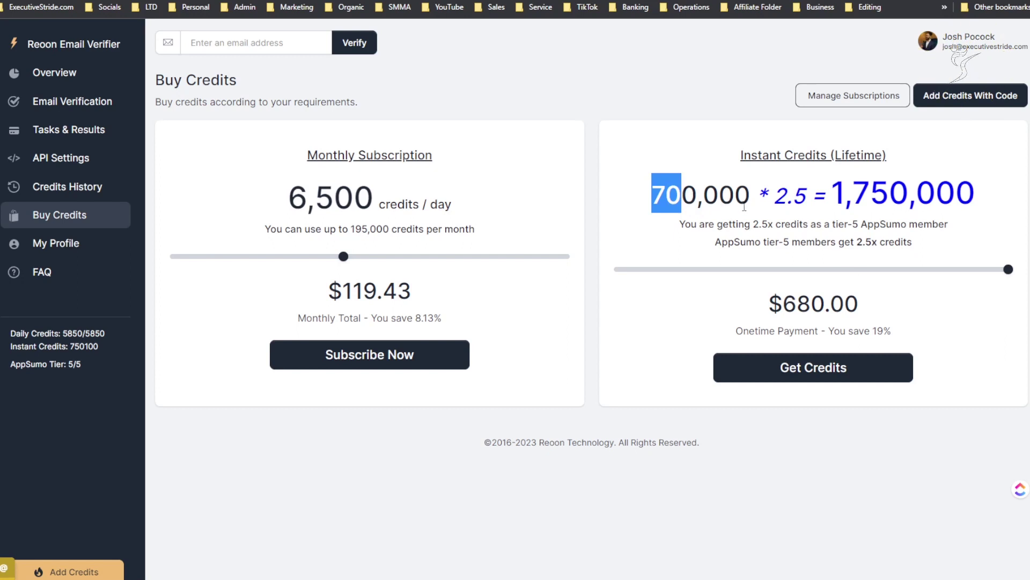
{"action": "left_click_drag", "start_coordinate": [845, 305], "coordinate": [814, 315]}
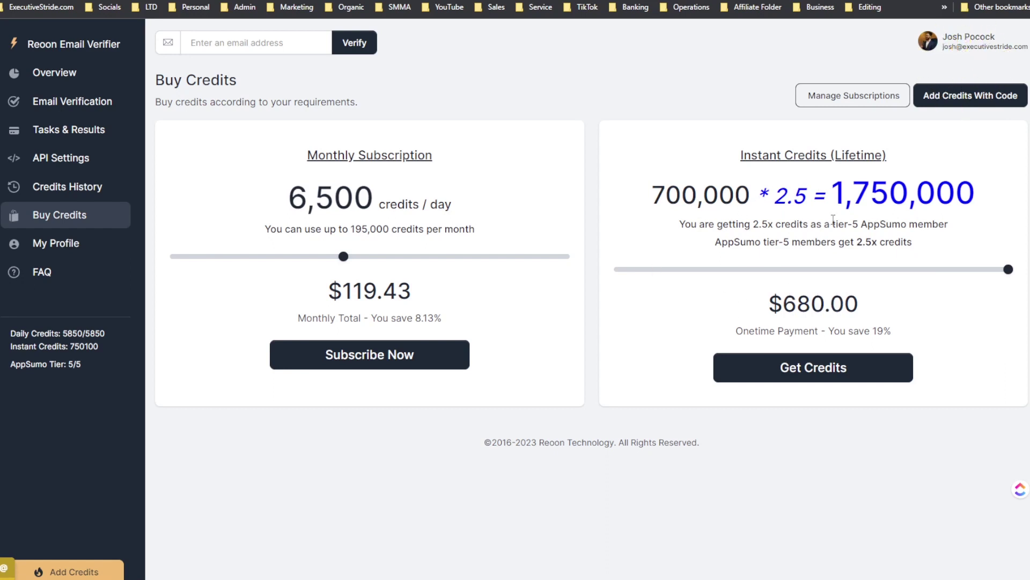
{"action": "left_click_drag", "start_coordinate": [832, 195], "coordinate": [865, 202]}
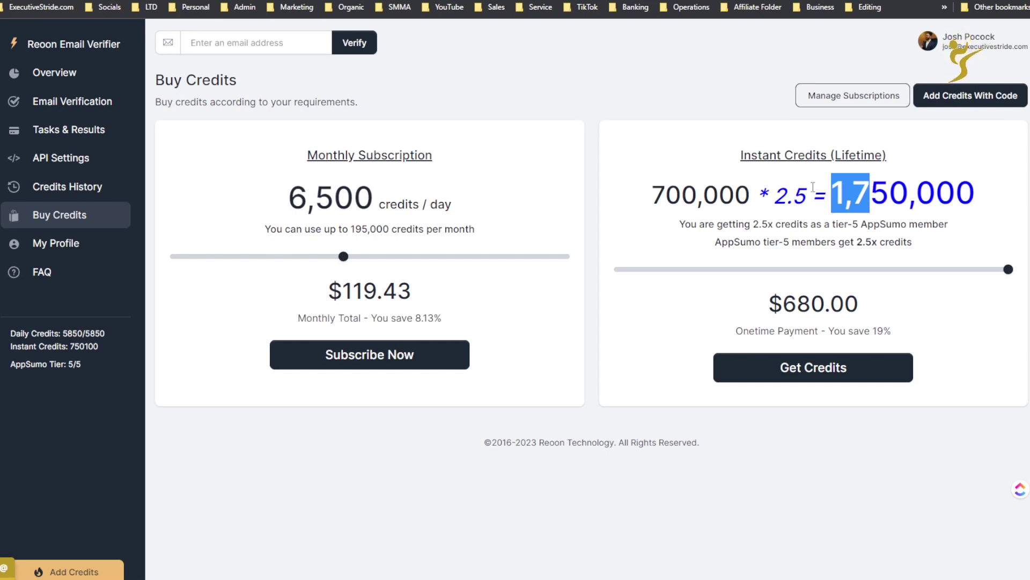
{"action": "left_click", "coordinate": [843, 190]}
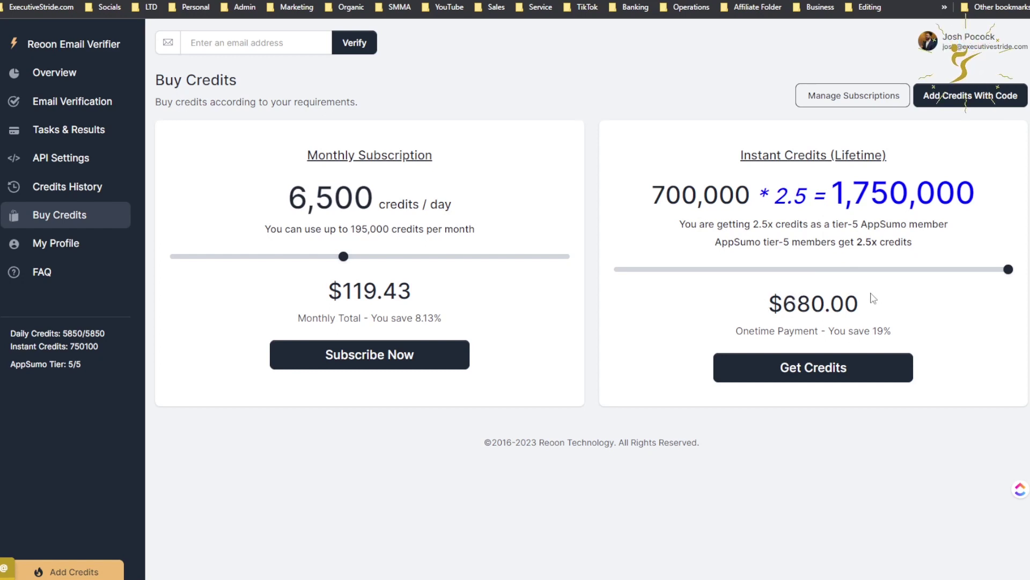
{"action": "left_click_drag", "start_coordinate": [779, 188], "coordinate": [787, 228]}
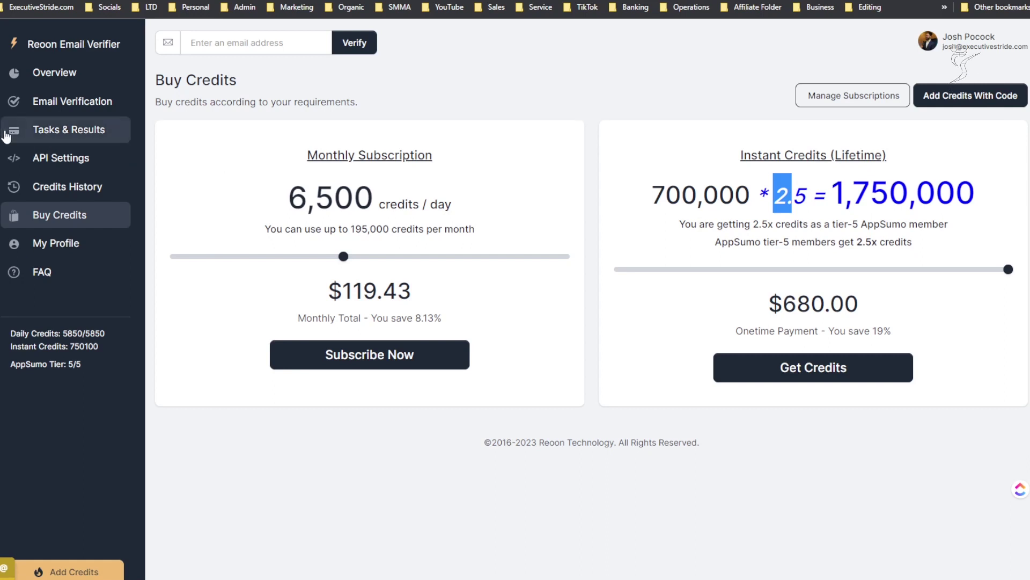
{"action": "left_click_drag", "start_coordinate": [863, 223], "coordinate": [894, 268]}
{"action": "left_click_drag", "start_coordinate": [845, 189], "coordinate": [919, 199]}
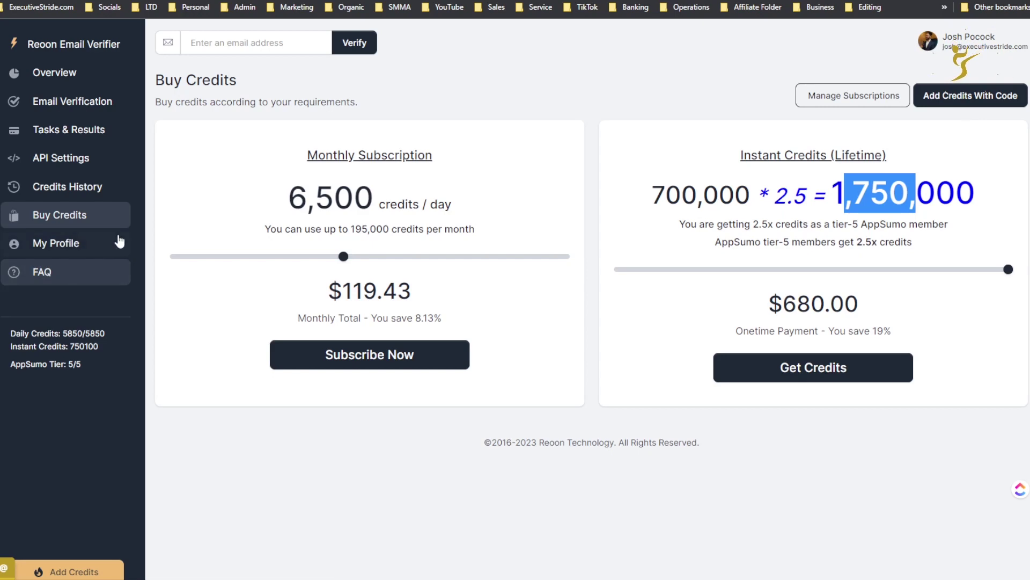
{"action": "left_click", "coordinate": [71, 264]}
- Read the FAQ answer on verifying 50,000 addresses and its 20-minute estimate
{"action": "scroll", "coordinate": [230, 272], "scroll_direction": "down", "scroll_amount": 10}
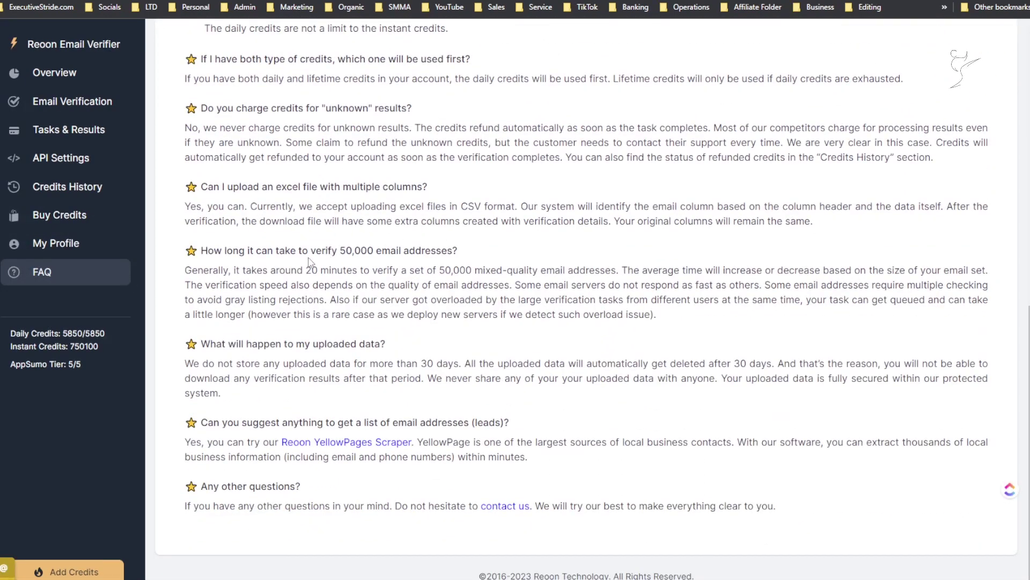
{"action": "left_click_drag", "start_coordinate": [184, 270], "coordinate": [472, 270]}
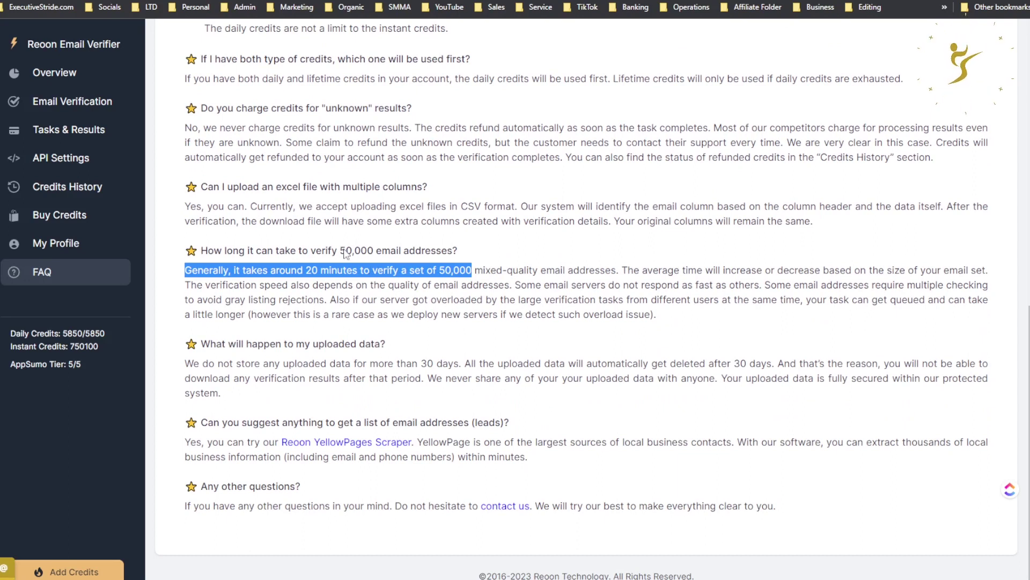
{"action": "left_click_drag", "start_coordinate": [345, 253], "coordinate": [420, 256]}
{"action": "left_click", "coordinate": [303, 266]}
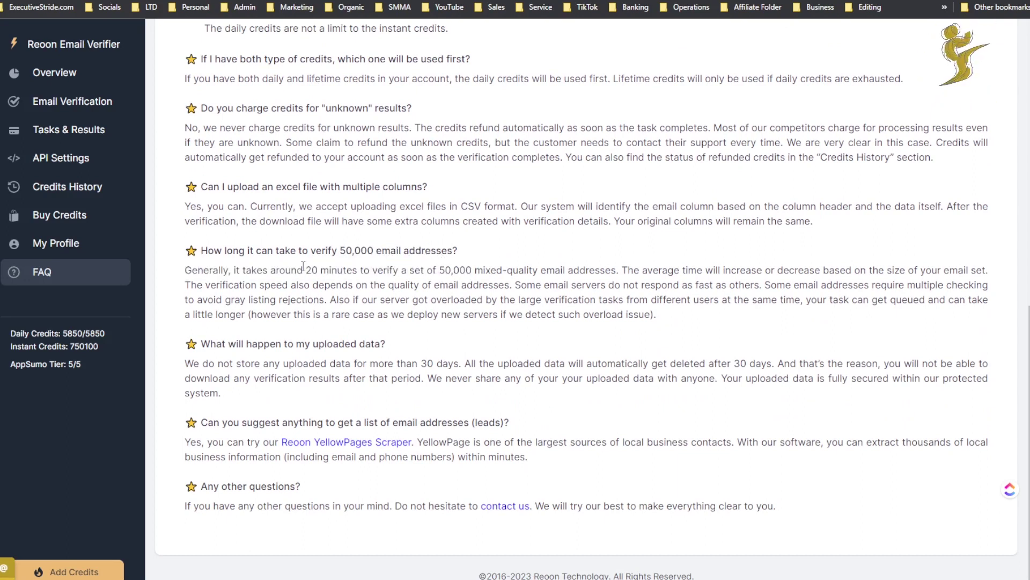
{"action": "left_click_drag", "start_coordinate": [303, 267], "coordinate": [350, 279]}
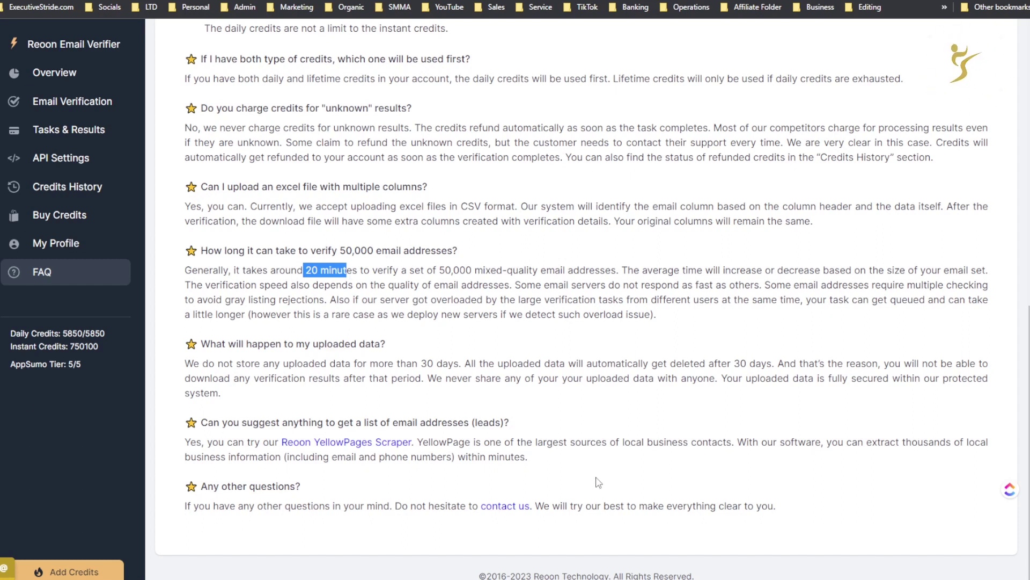
- Read the FAQ explanation of Role addresses
{"action": "scroll", "coordinate": [589, 480], "scroll_direction": "up", "scroll_amount": 15}
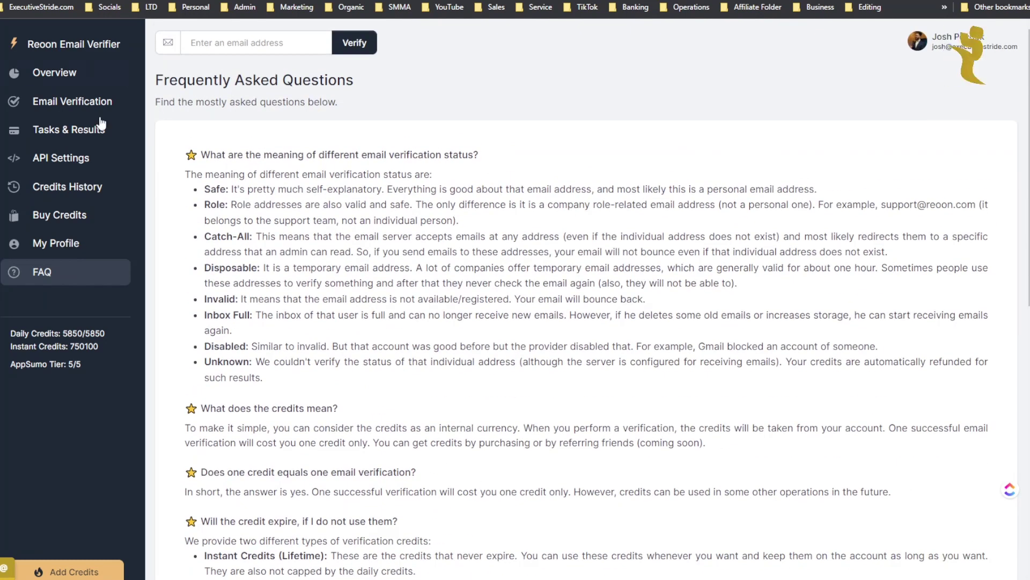
{"action": "left_click_drag", "start_coordinate": [157, 171], "coordinate": [432, 175]}
{"action": "left_click", "coordinate": [411, 159]}
{"action": "left_click_drag", "start_coordinate": [230, 220], "coordinate": [382, 214]}
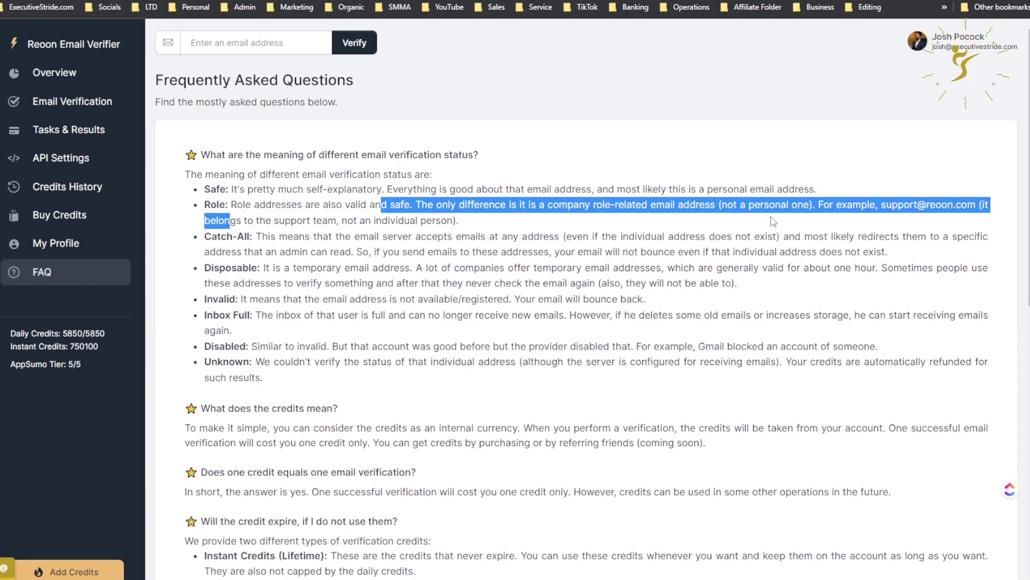
{"action": "left_click", "coordinate": [923, 219]}
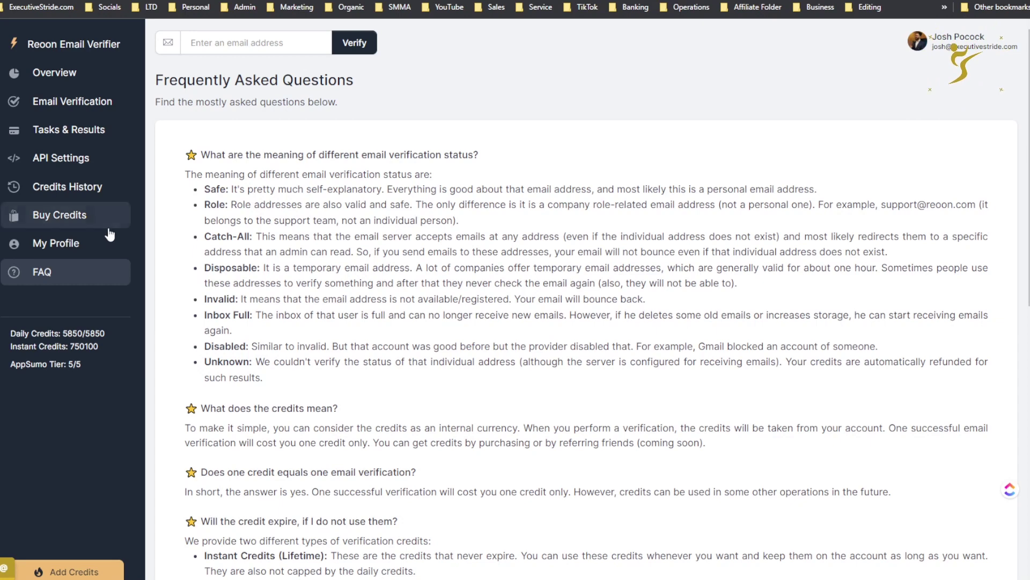
- Skim the remaining FAQ answers and return to the Overview dashboard
{"action": "left_click_drag", "start_coordinate": [299, 361], "coordinate": [483, 428]}
{"action": "scroll", "coordinate": [455, 403], "scroll_direction": "down", "scroll_amount": 1}
{"action": "scroll", "coordinate": [455, 404], "scroll_direction": "down", "scroll_amount": 8}
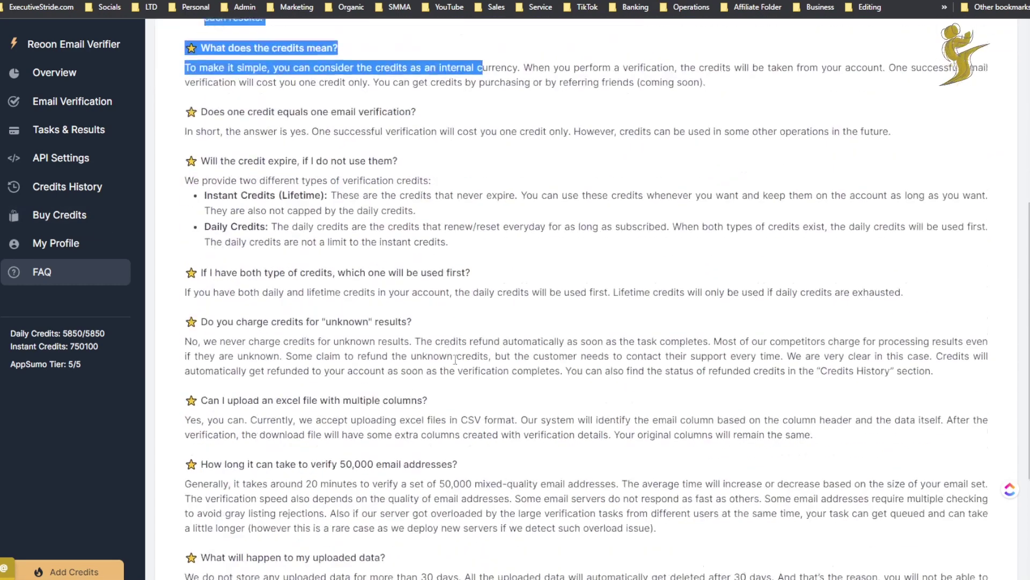
{"action": "scroll", "coordinate": [446, 357], "scroll_direction": "up", "scroll_amount": 10}
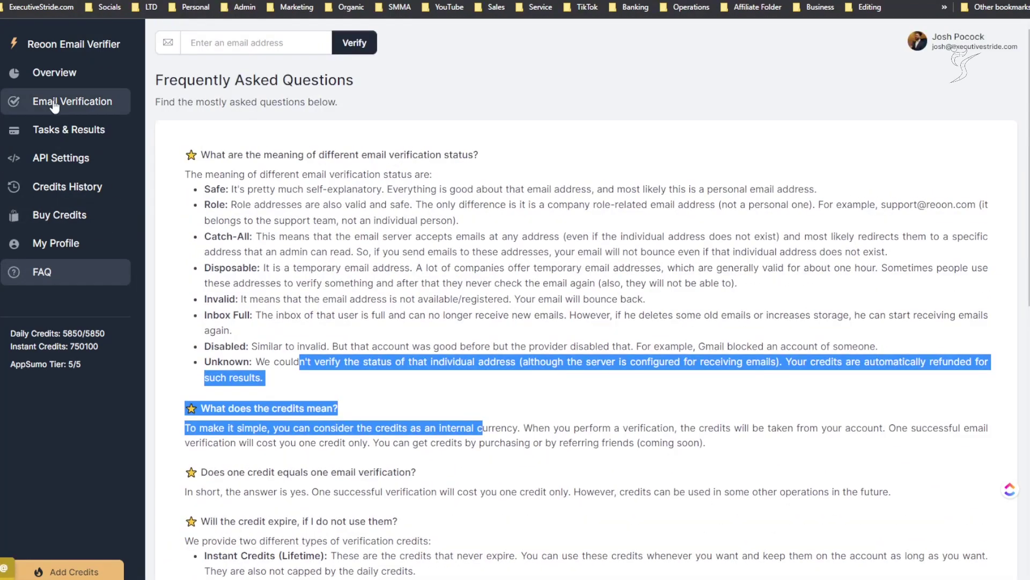
{"action": "left_click", "coordinate": [81, 80]}
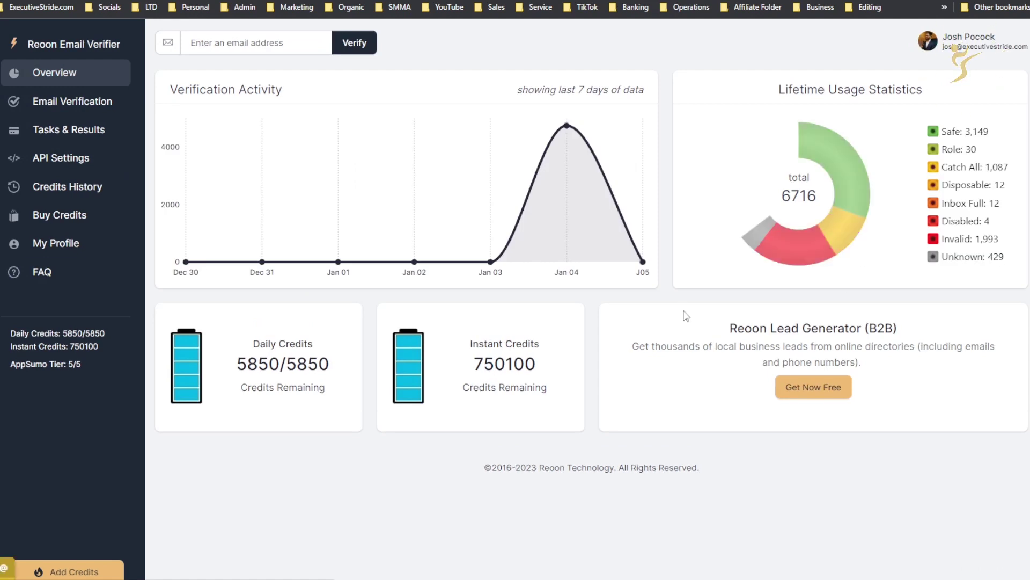
{"action": "left_click_drag", "start_coordinate": [812, 329], "coordinate": [858, 348]}
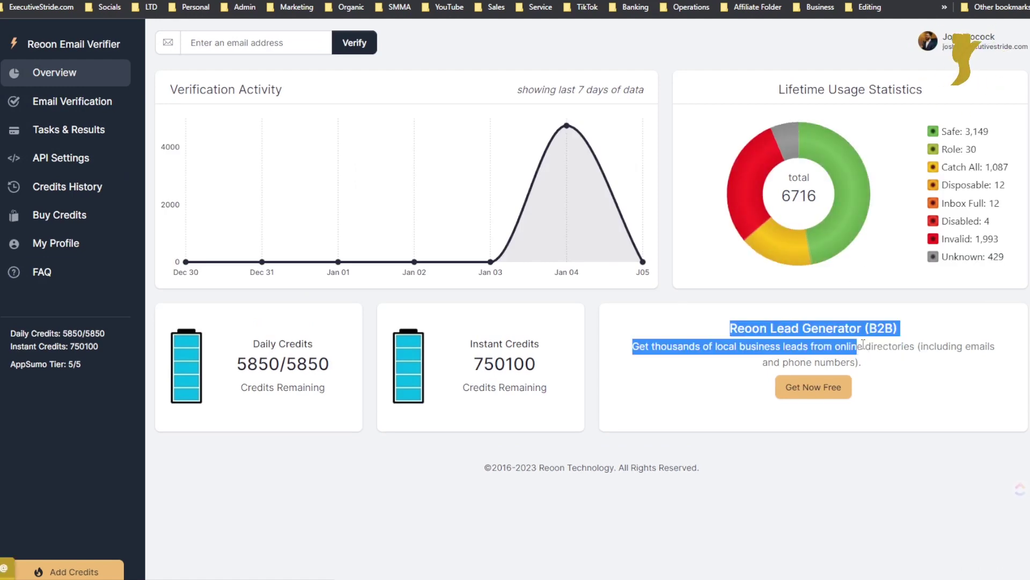
{"action": "left_click", "coordinate": [858, 348]}
{"action": "left_click_drag", "start_coordinate": [716, 347], "coordinate": [884, 358]}
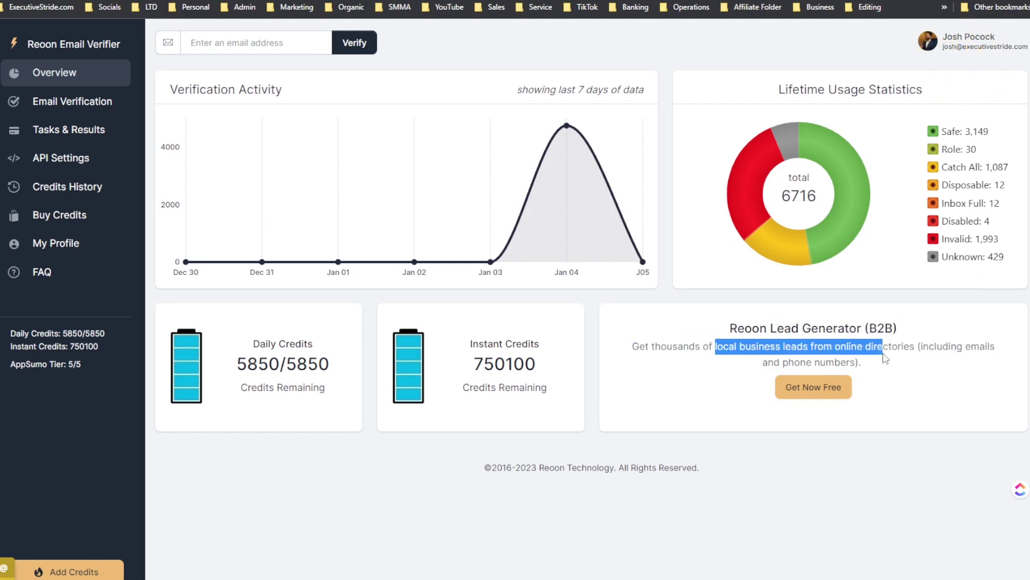
{"action": "left_click", "coordinate": [925, 364]}
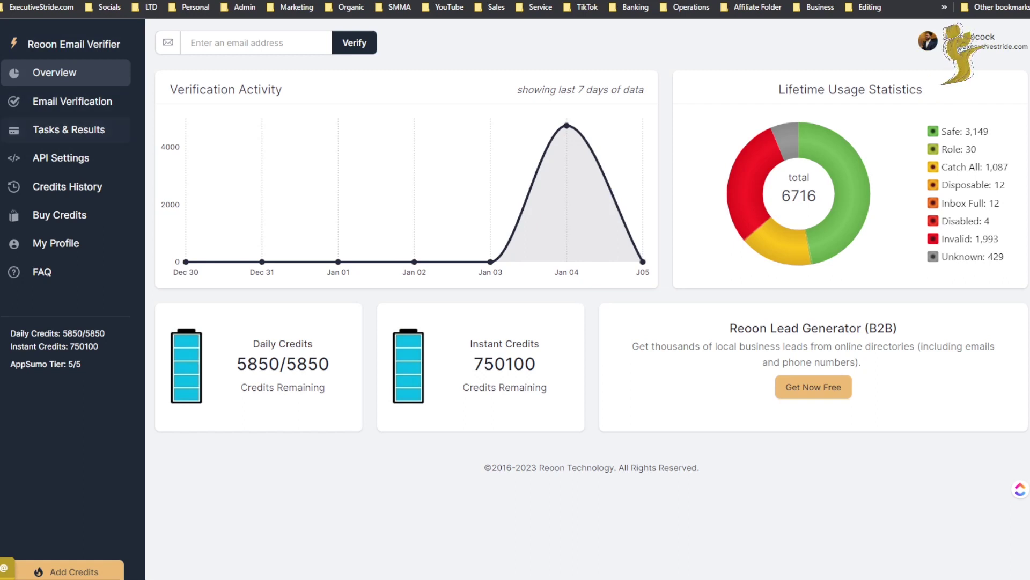
{"action": "left_click", "coordinate": [56, 104]}
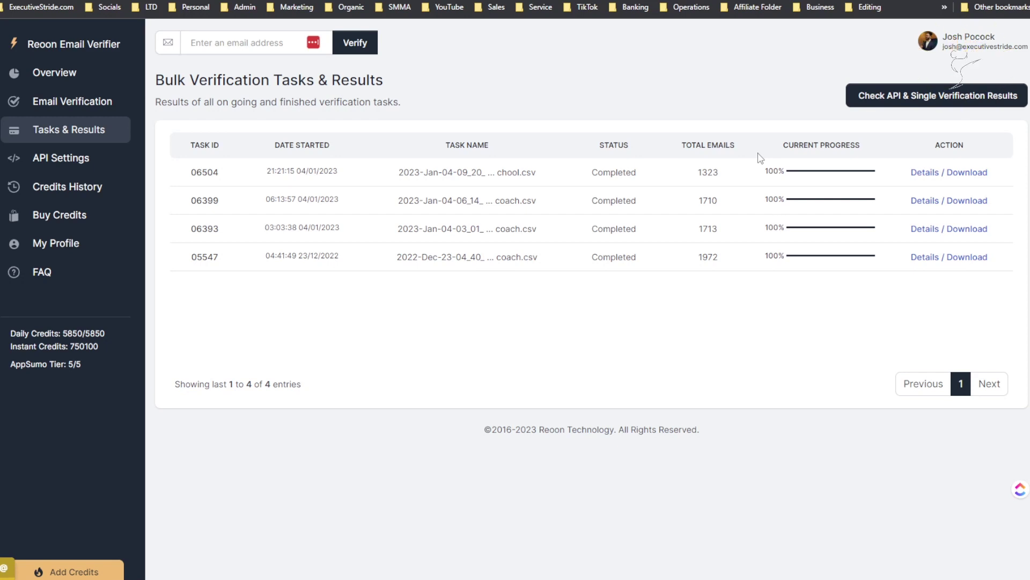
- Open task 06504's details and review its file name, ID and Completed status
{"action": "left_click", "coordinate": [921, 180]}
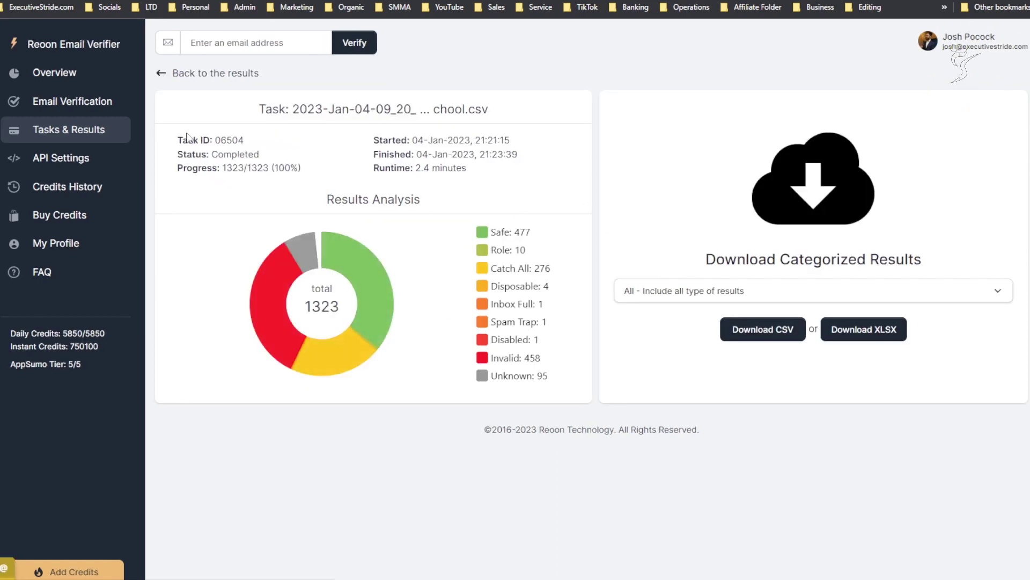
{"action": "left_click_drag", "start_coordinate": [188, 139], "coordinate": [260, 155]}
{"action": "left_click_drag", "start_coordinate": [393, 208], "coordinate": [416, 237]}
{"action": "left_click", "coordinate": [437, 93]}
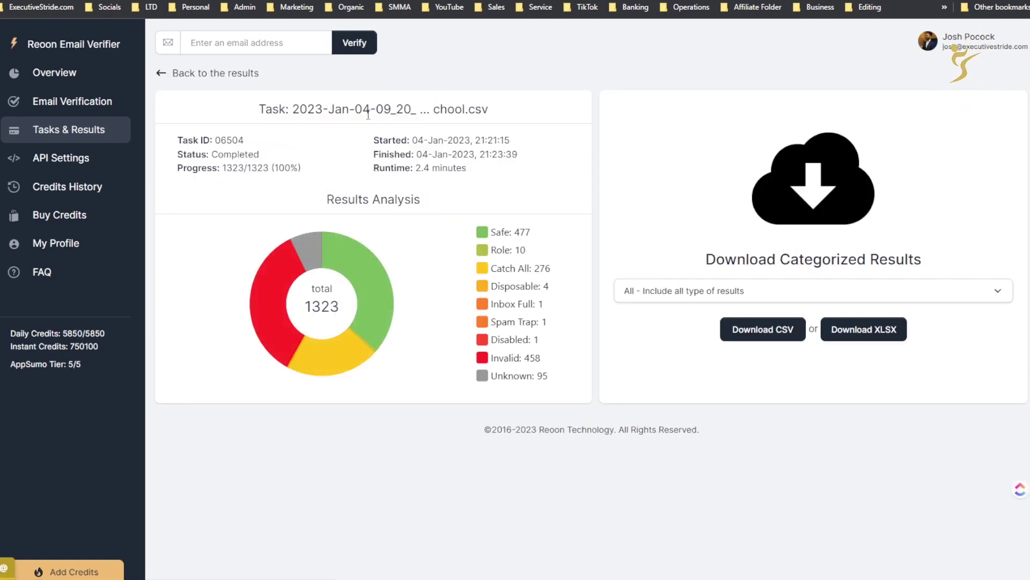
{"action": "left_click_drag", "start_coordinate": [286, 110], "coordinate": [495, 131]}
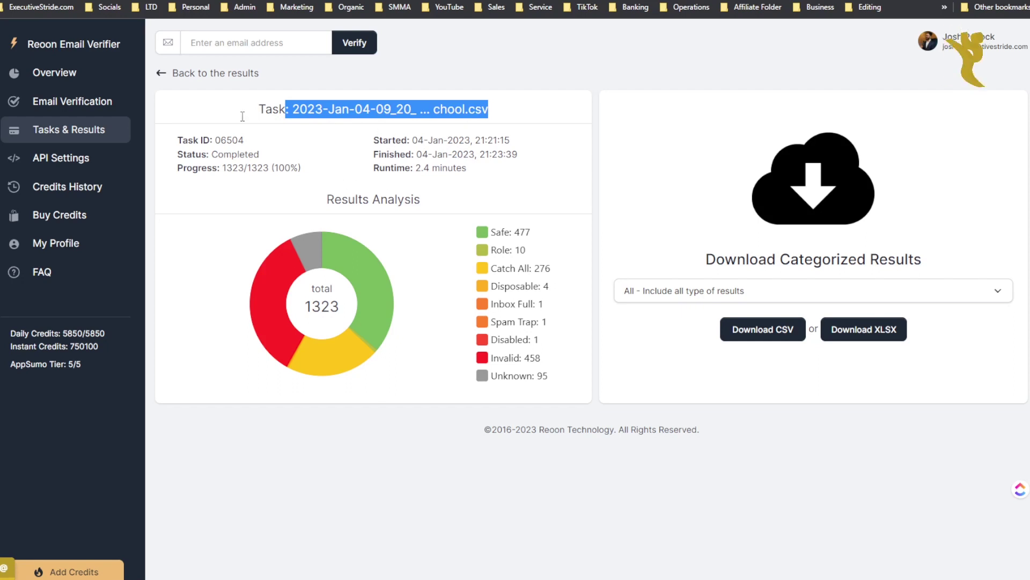
{"action": "double_click", "coordinate": [216, 140]}
{"action": "left_click_drag", "start_coordinate": [218, 154], "coordinate": [310, 179]}
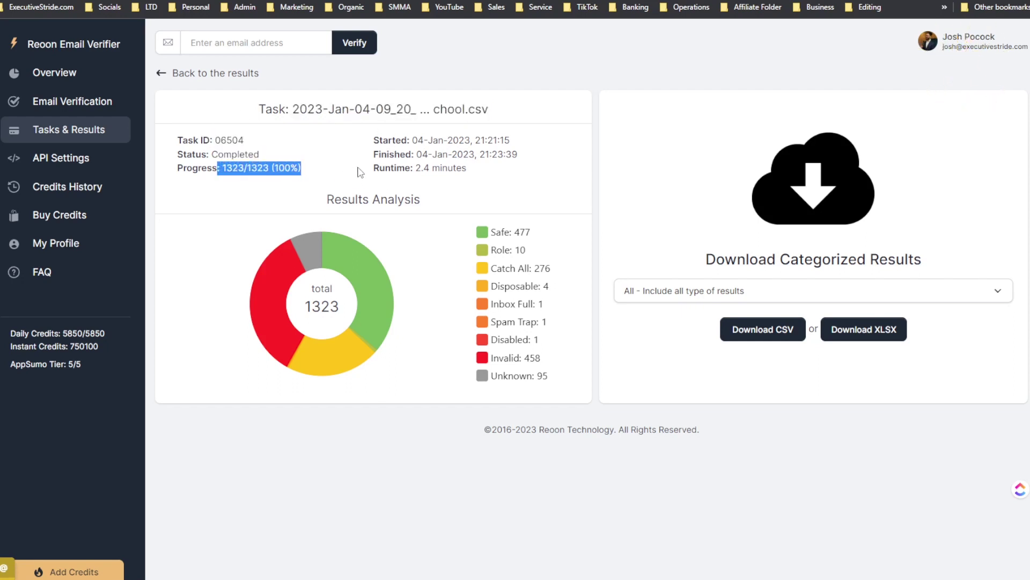
{"action": "left_click", "coordinate": [261, 167]}
- Review the task's progress, start and finish dates, 2.4 minute runtime and Results Analysis
{"action": "left_click_drag", "start_coordinate": [261, 172], "coordinate": [320, 182]}
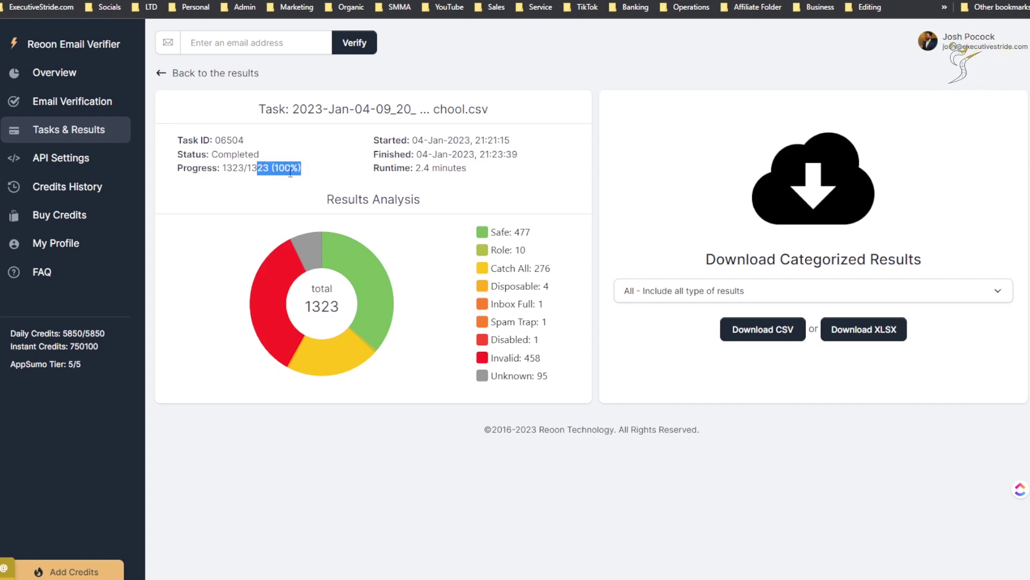
{"action": "triple_click", "coordinate": [312, 173]}
{"action": "left_click_drag", "start_coordinate": [418, 141], "coordinate": [489, 137]}
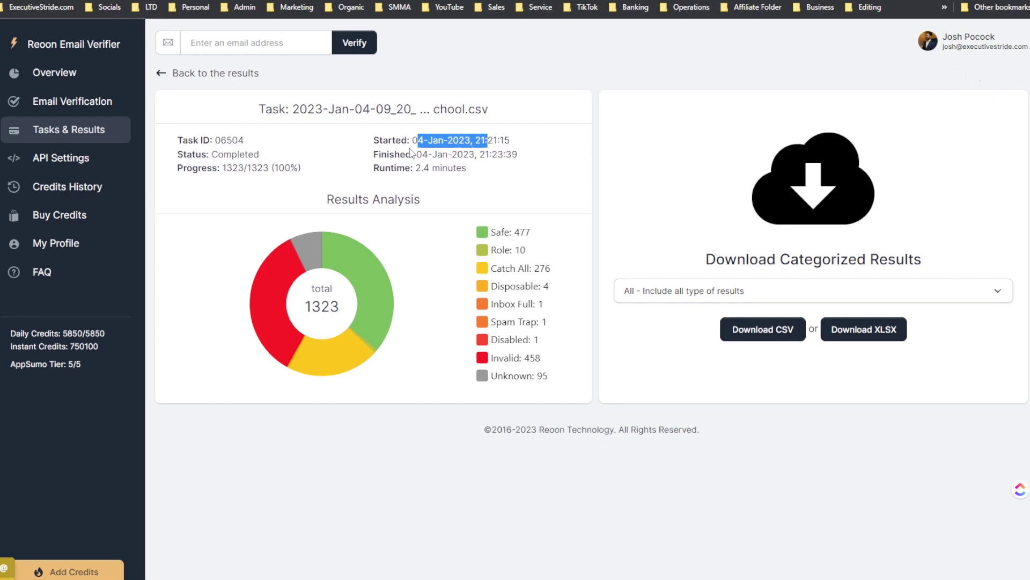
{"action": "left_click_drag", "start_coordinate": [412, 154], "coordinate": [455, 155]}
{"action": "double_click", "coordinate": [423, 168]}
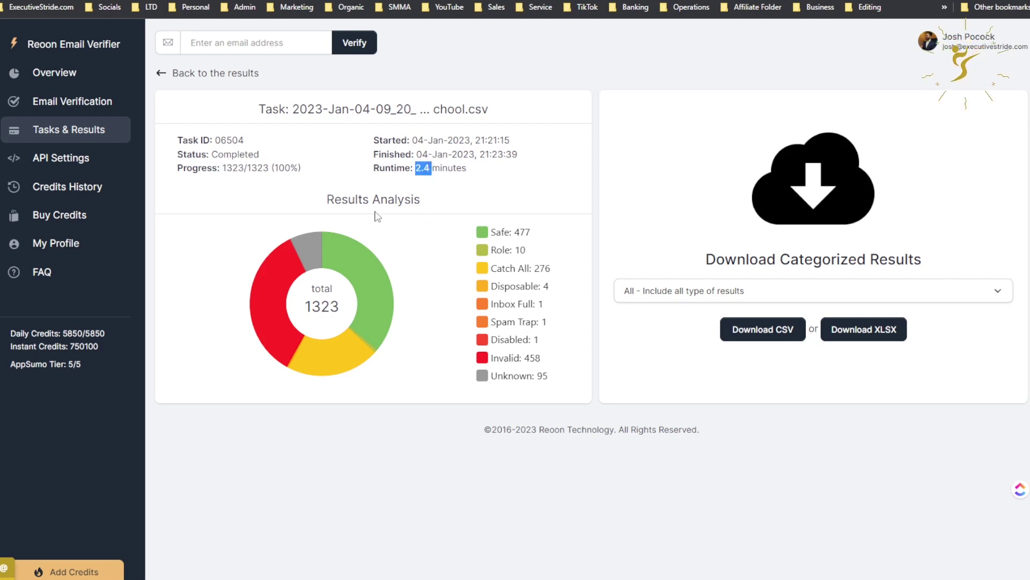
{"action": "left_click_drag", "start_coordinate": [356, 200], "coordinate": [380, 208]}
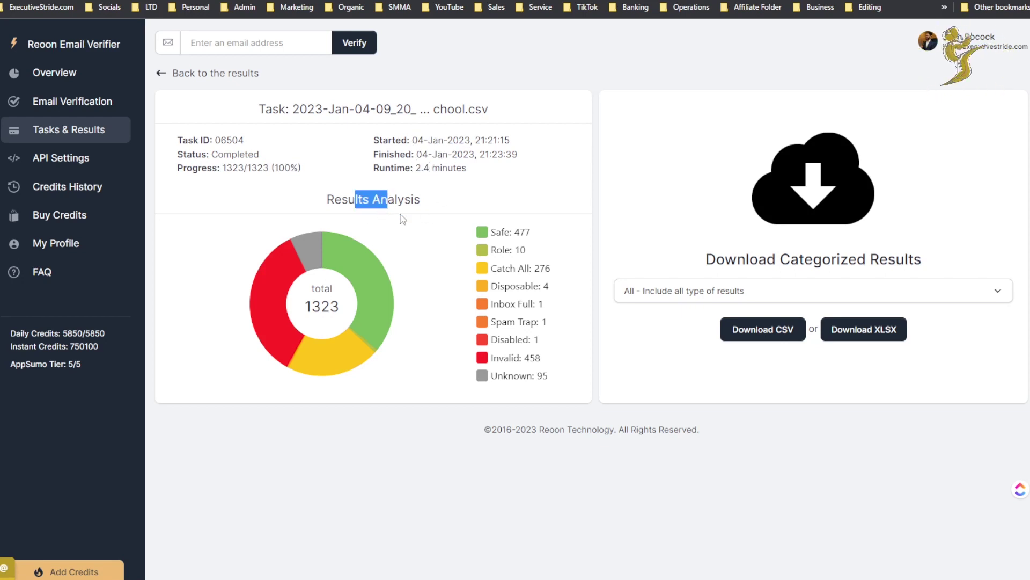
{"action": "left_click", "coordinate": [370, 252]}
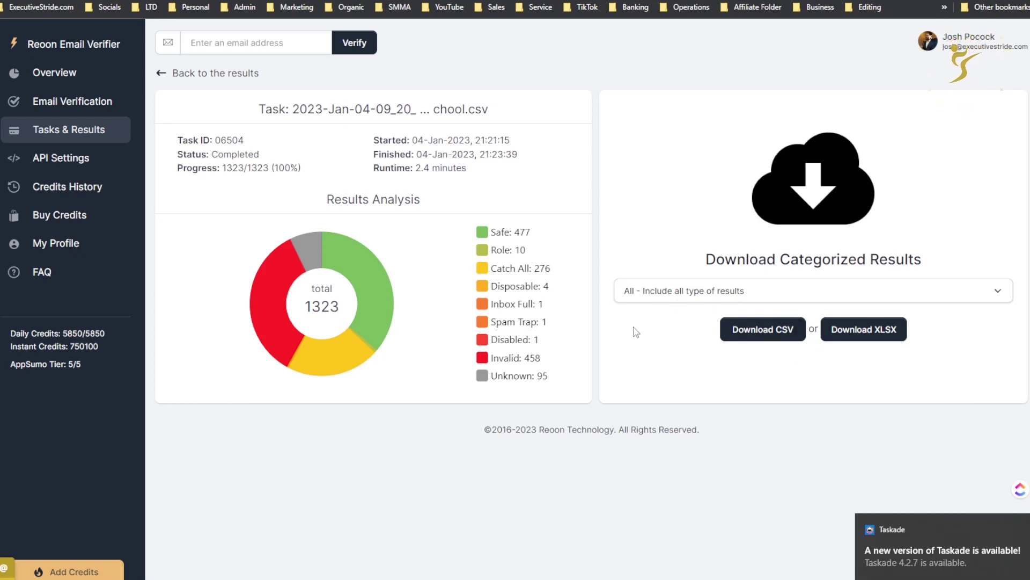
- Show the result categories available in the download results dropdown
{"action": "left_click_drag", "start_coordinate": [725, 260], "coordinate": [849, 260]}
{"action": "left_click", "coordinate": [907, 274]}
{"action": "left_click", "coordinate": [829, 301]}
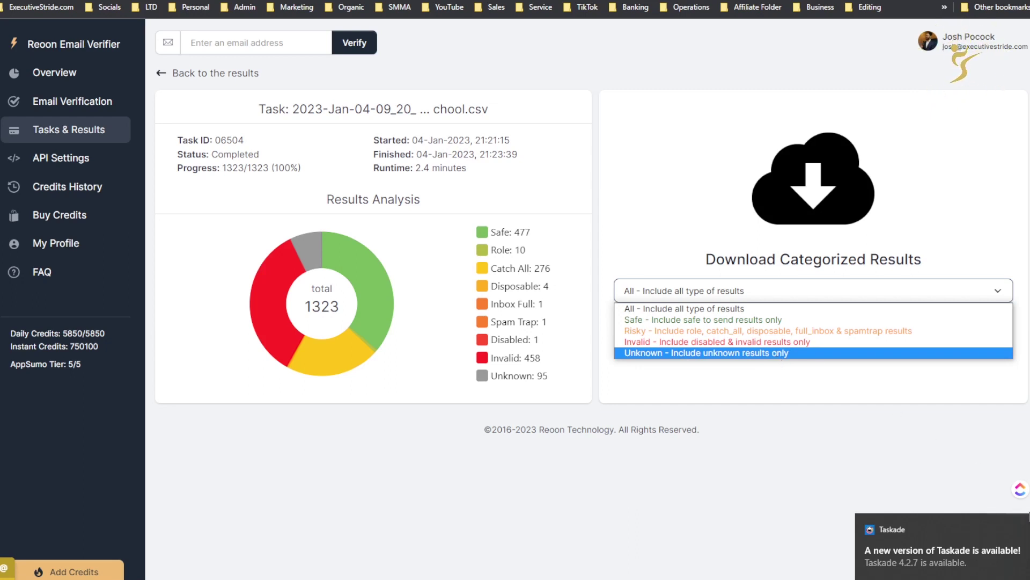
- Dismiss the Taskade and mail notifications and download all results as Result-6504-ALL.csv
{"action": "right_click", "coordinate": [1009, 542]}
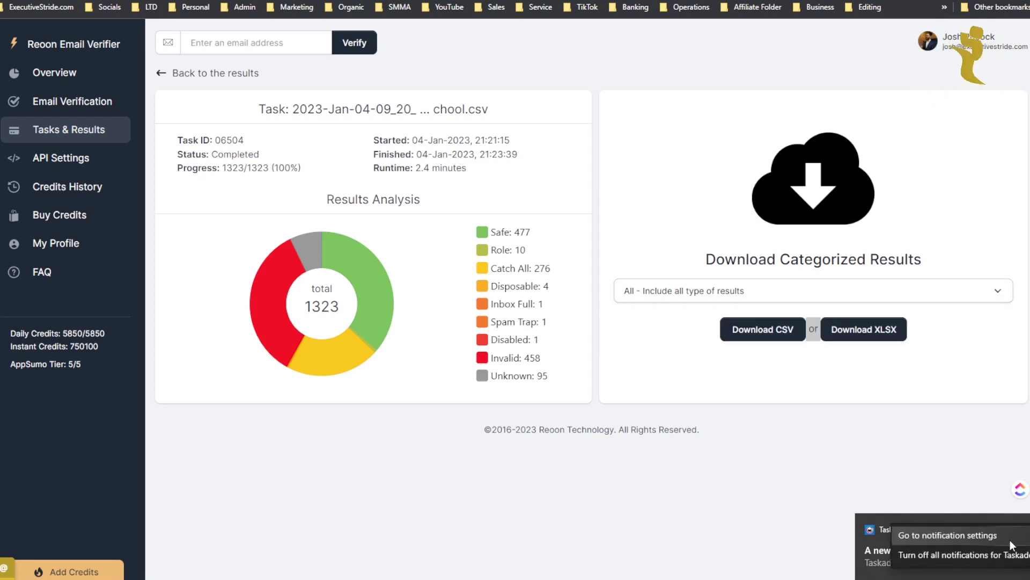
{"action": "left_click", "coordinate": [999, 555]}
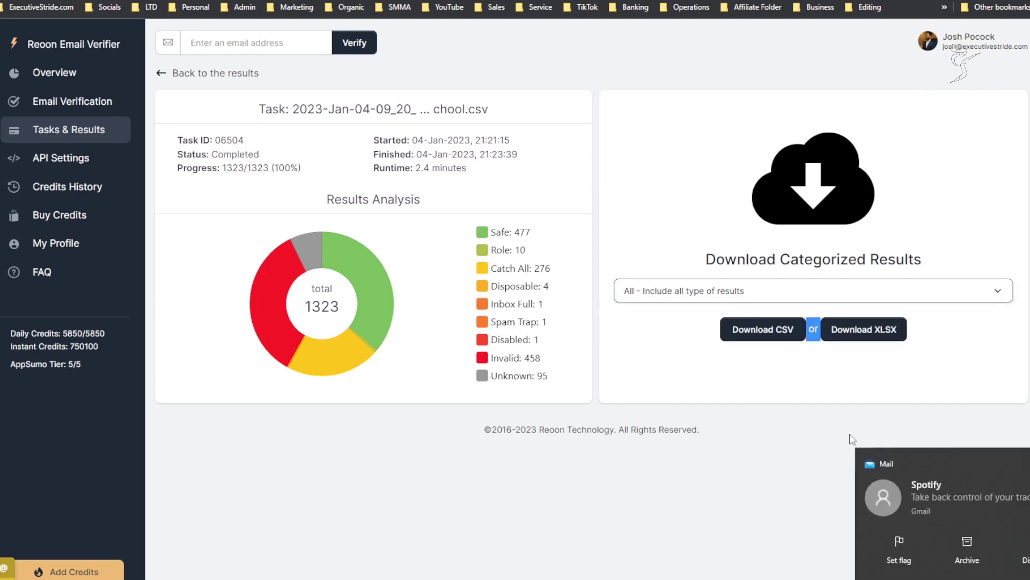
{"action": "right_click", "coordinate": [1010, 495]}
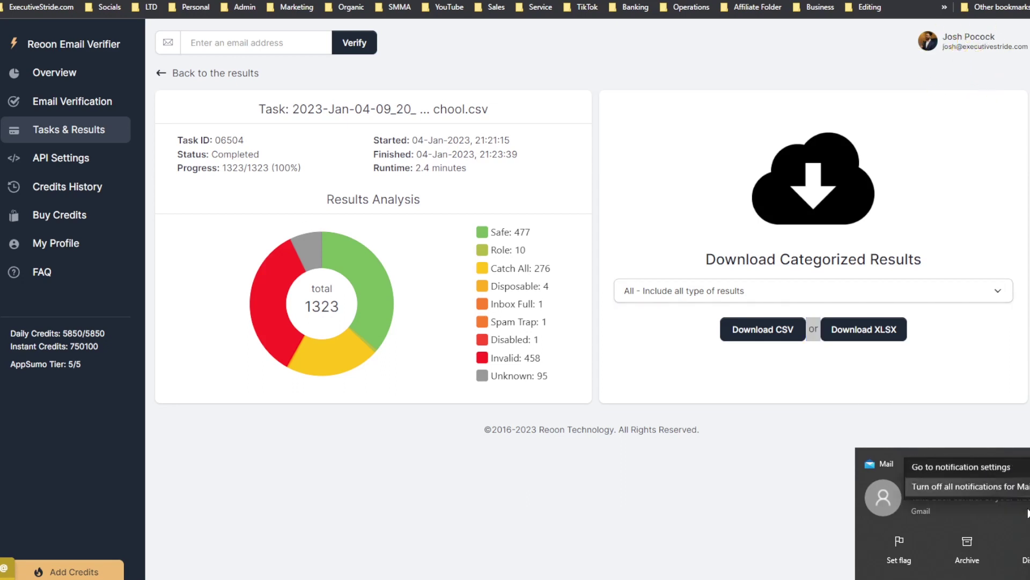
{"action": "left_click", "coordinate": [1009, 495]}
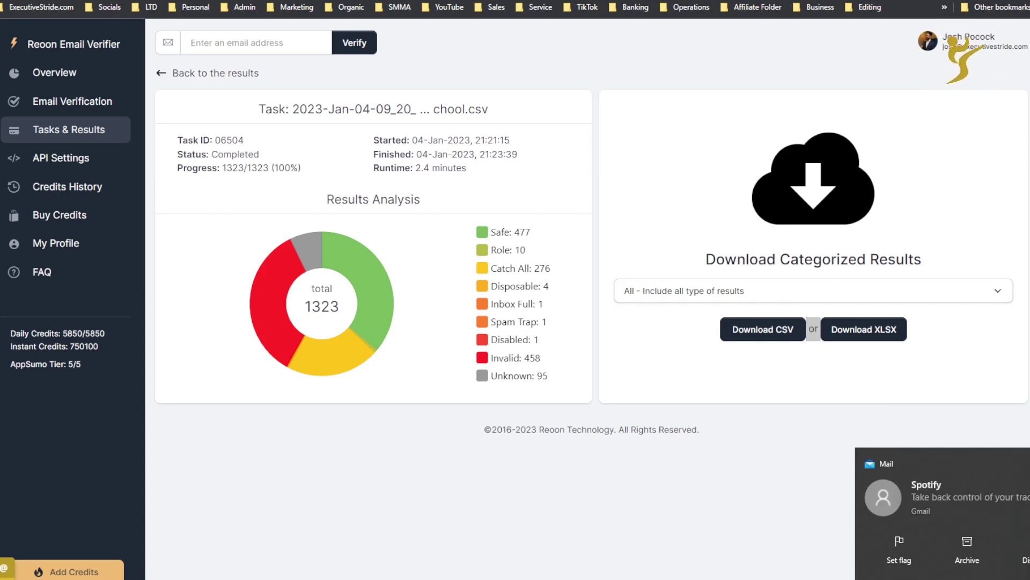
{"action": "left_click", "coordinate": [757, 330]}
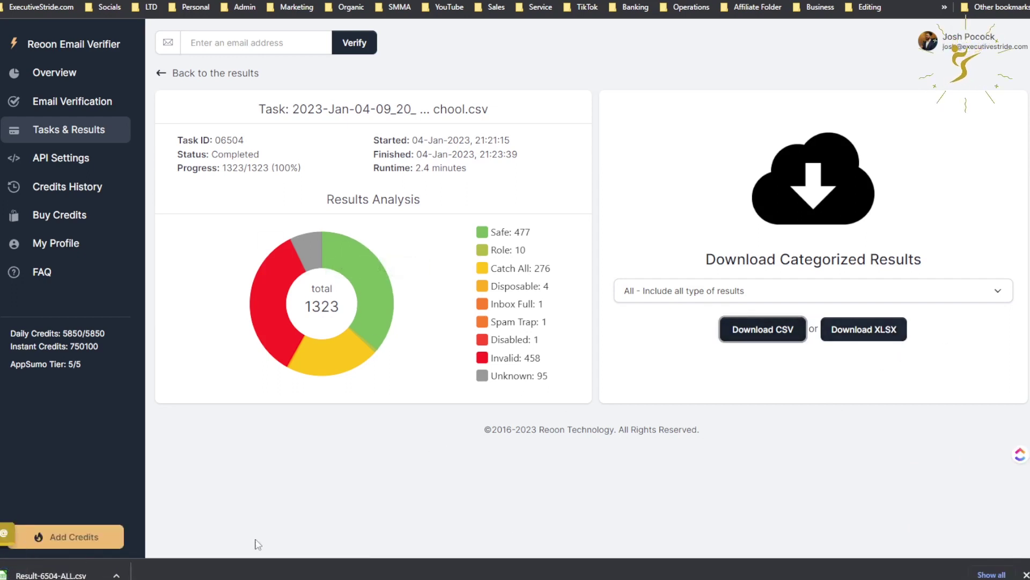
- Open Result-6504-ALL.csv in LibreOffice Calc with comma-separated import
{"action": "left_click", "coordinate": [76, 565]}
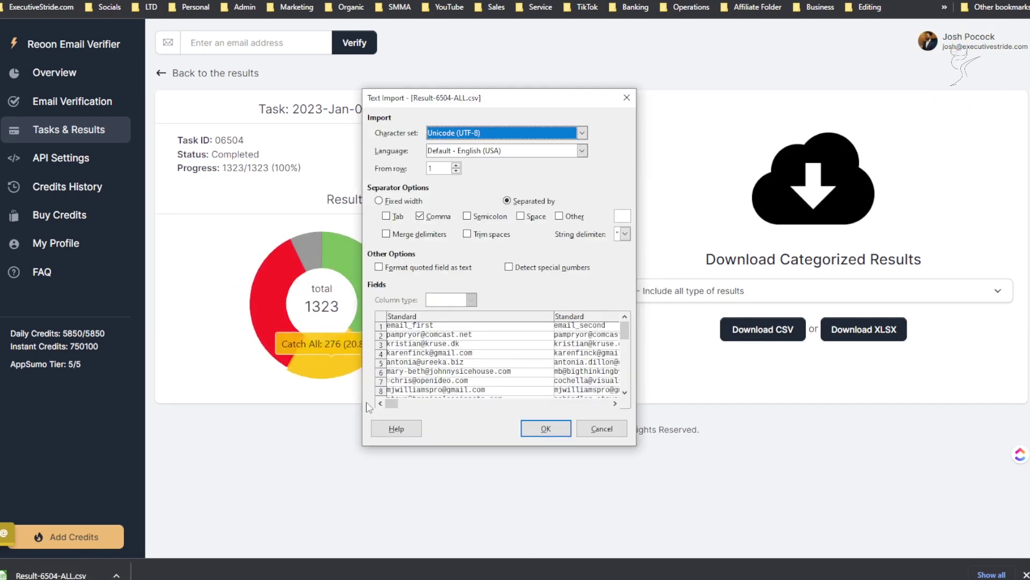
{"action": "left_click_drag", "start_coordinate": [393, 403], "coordinate": [440, 398]}
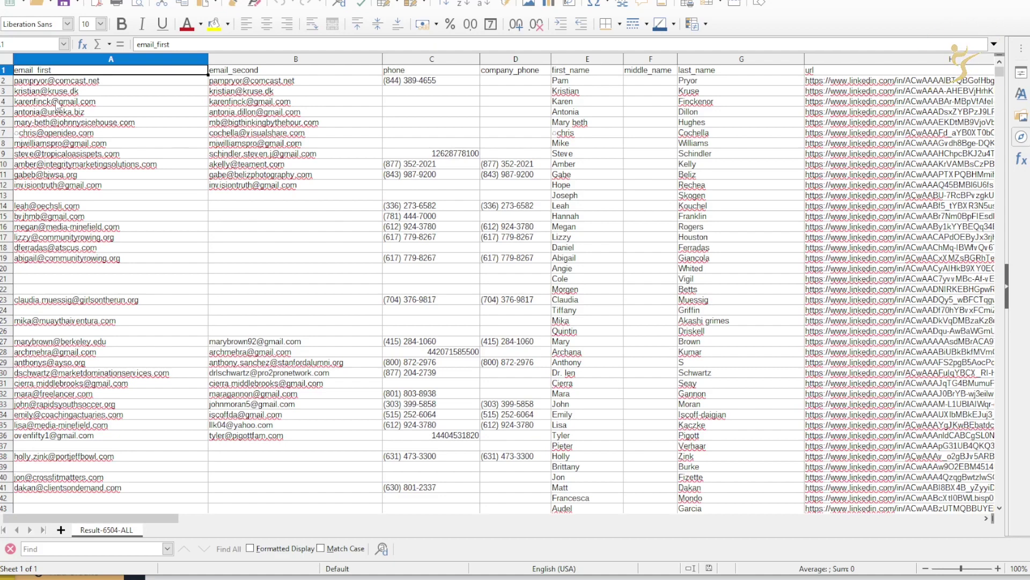
{"action": "left_click", "coordinate": [52, 92]}
- Scroll through the sheet's contact columns, then return to the browser's download categories
{"action": "scroll", "coordinate": [186, 184], "scroll_direction": "right", "scroll_amount": 5}
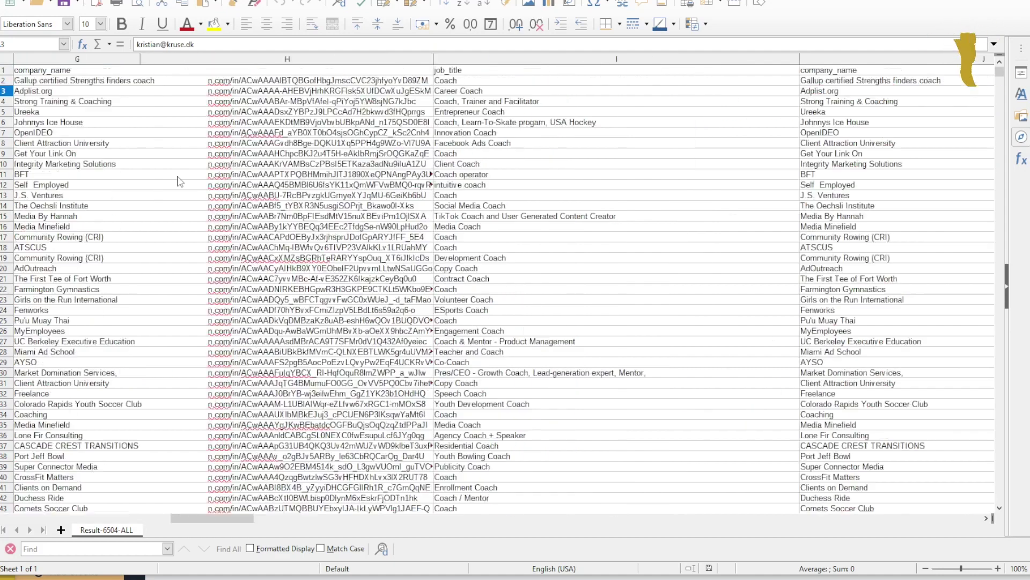
{"action": "scroll", "coordinate": [186, 184], "scroll_direction": "left", "scroll_amount": 5}
{"action": "scroll", "coordinate": [146, 134], "scroll_direction": "down", "scroll_amount": 15}
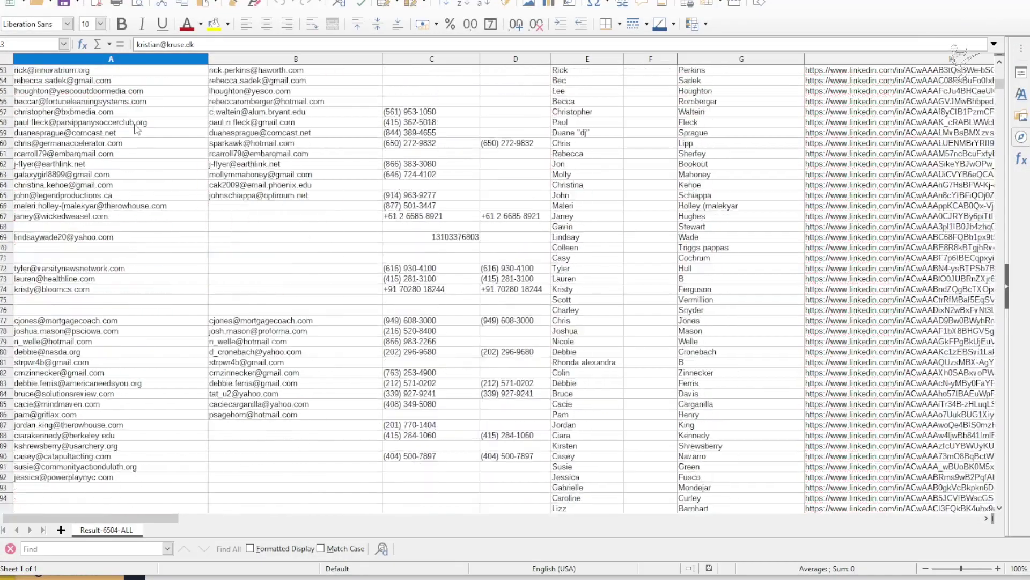
{"action": "scroll", "coordinate": [146, 134], "scroll_direction": "up", "scroll_amount": 15}
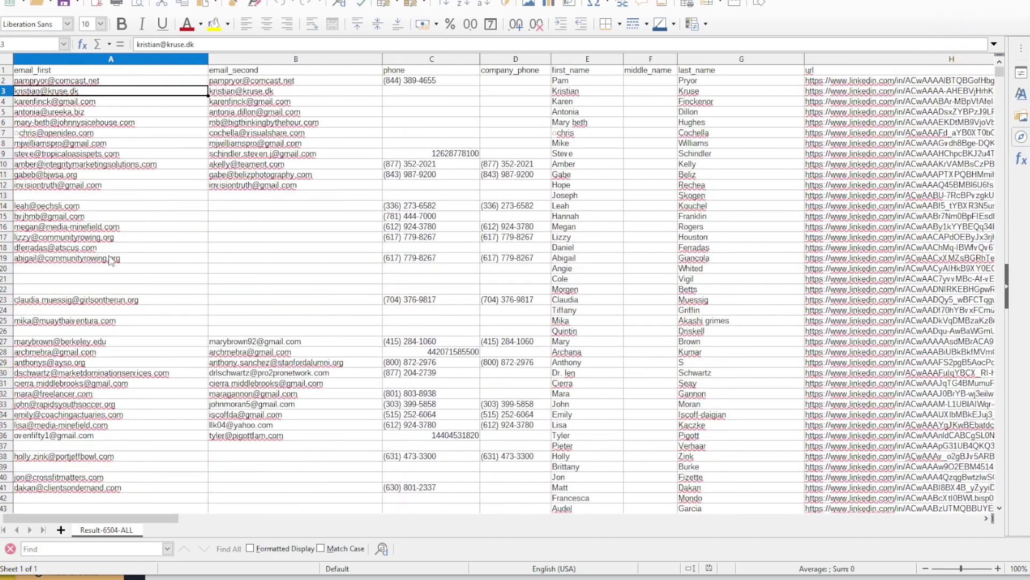
{"action": "left_click", "coordinate": [149, 282]}
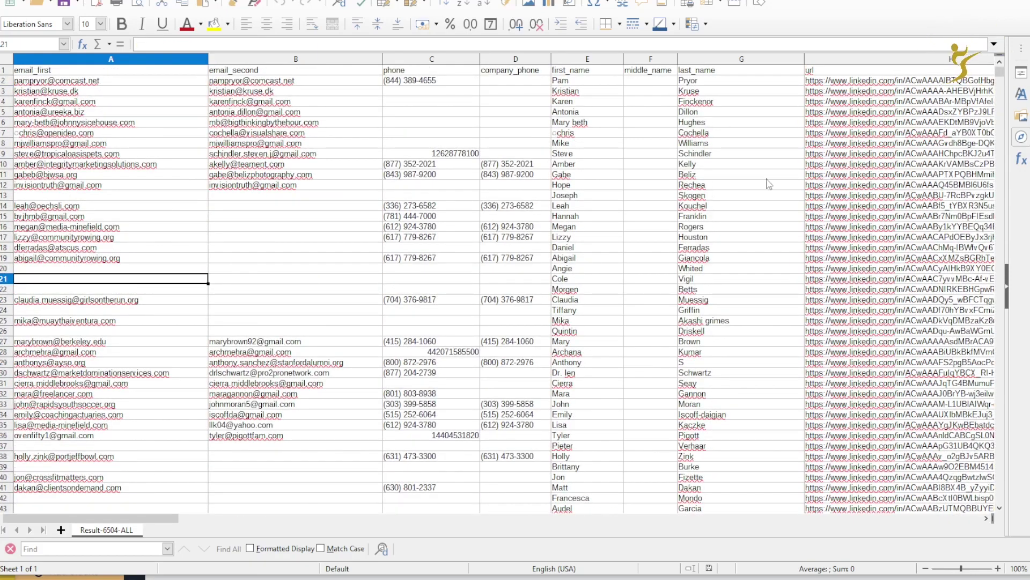
{"action": "key", "text": "alt+Tab"}
{"action": "left_click", "coordinate": [671, 298]}
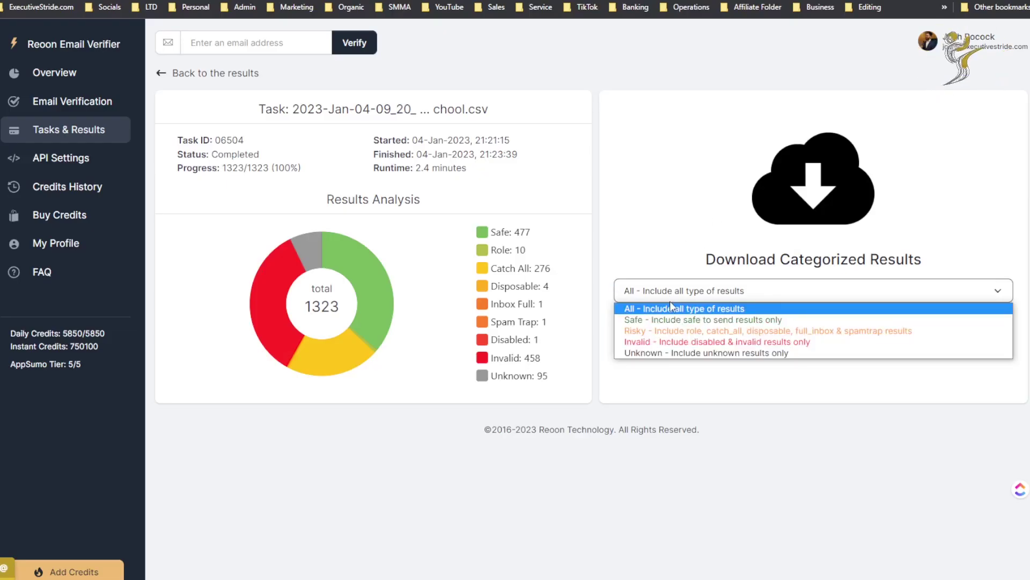
- Download only the Safe results as Result-6504-SAFE (3).csv and open it in Calc
{"action": "left_click", "coordinate": [660, 313]}
{"action": "left_click", "coordinate": [788, 336]}
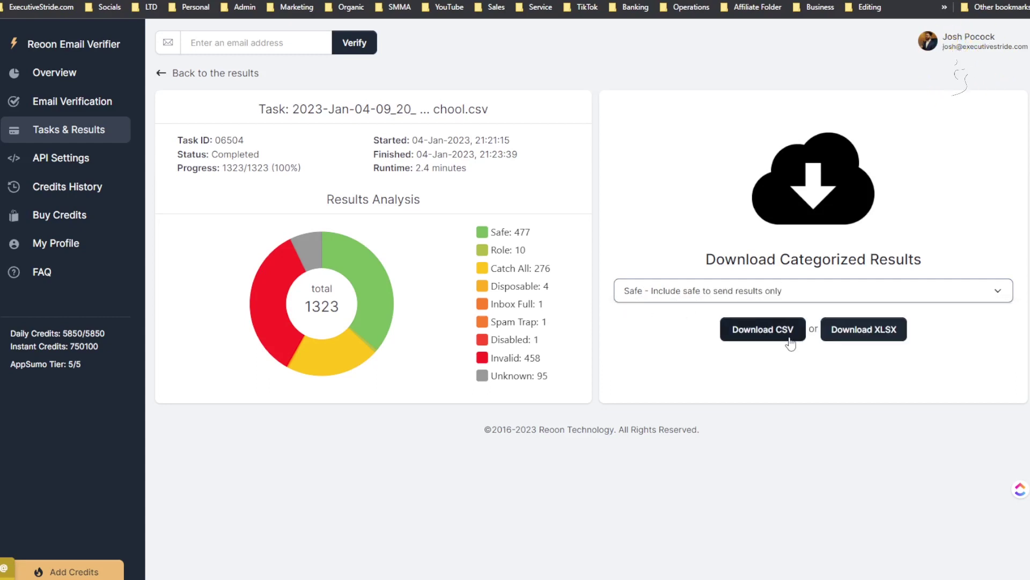
{"action": "left_click", "coordinate": [54, 574]}
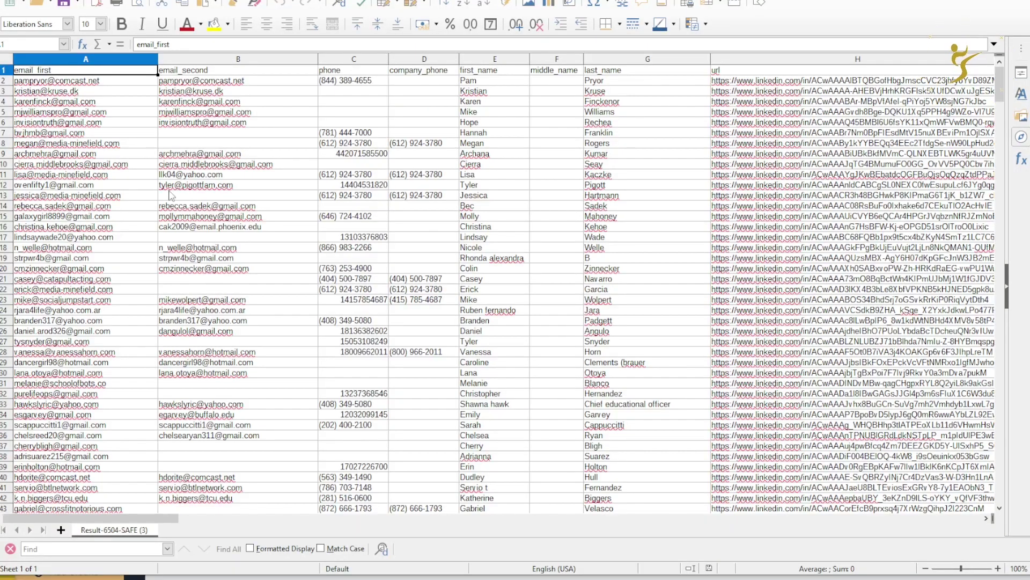
{"action": "scroll", "coordinate": [134, 215], "scroll_direction": "down", "scroll_amount": 5}
{"action": "scroll", "coordinate": [113, 236], "scroll_direction": "up", "scroll_amount": 5}
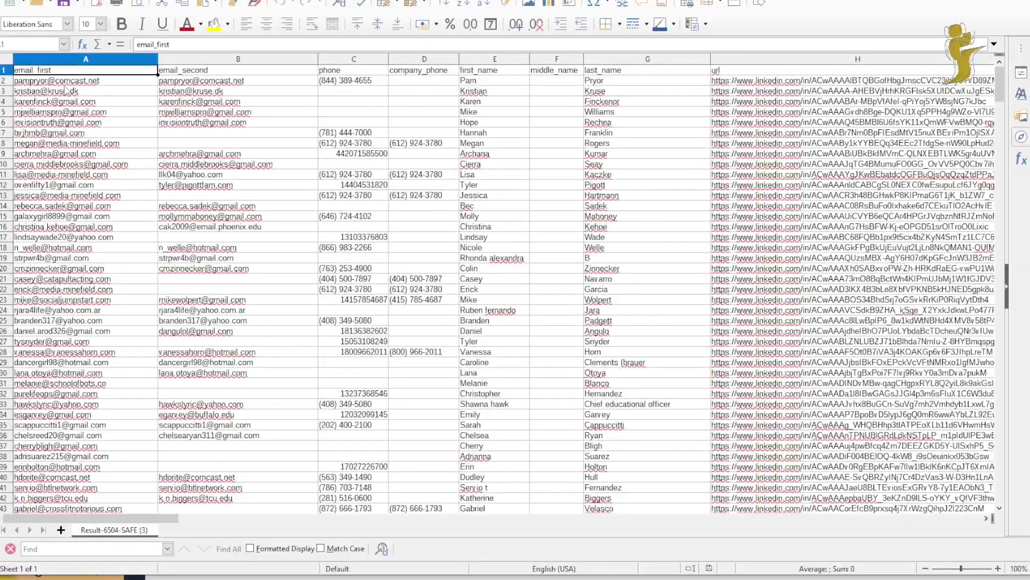
{"action": "left_click_drag", "start_coordinate": [59, 81], "coordinate": [47, 249]}
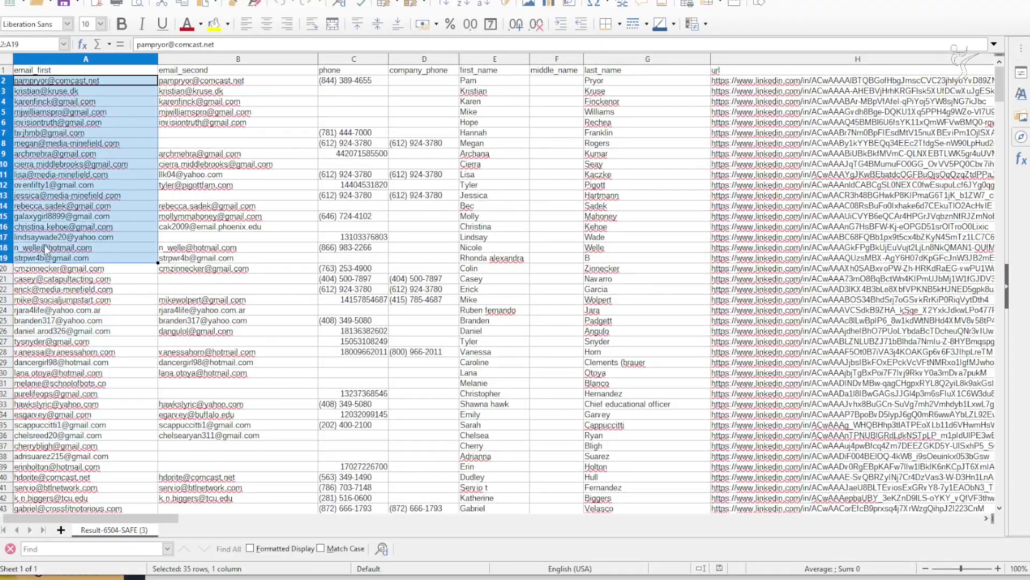
{"action": "left_click_drag", "start_coordinate": [201, 92], "coordinate": [252, 290]}
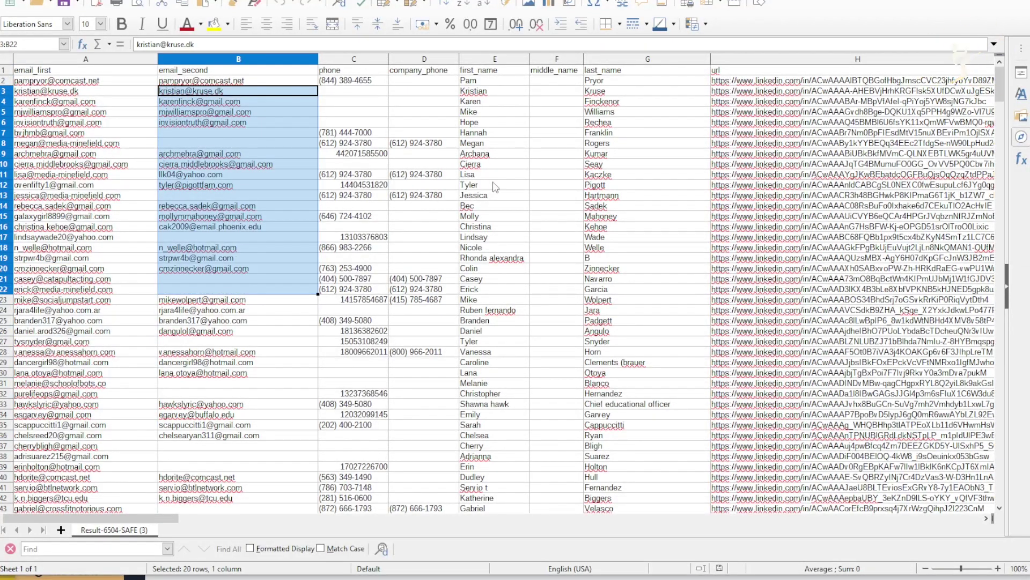
{"action": "scroll", "coordinate": [483, 214], "scroll_direction": "right", "scroll_amount": 3}
{"action": "scroll", "coordinate": [429, 231], "scroll_direction": "left", "scroll_amount": 3}
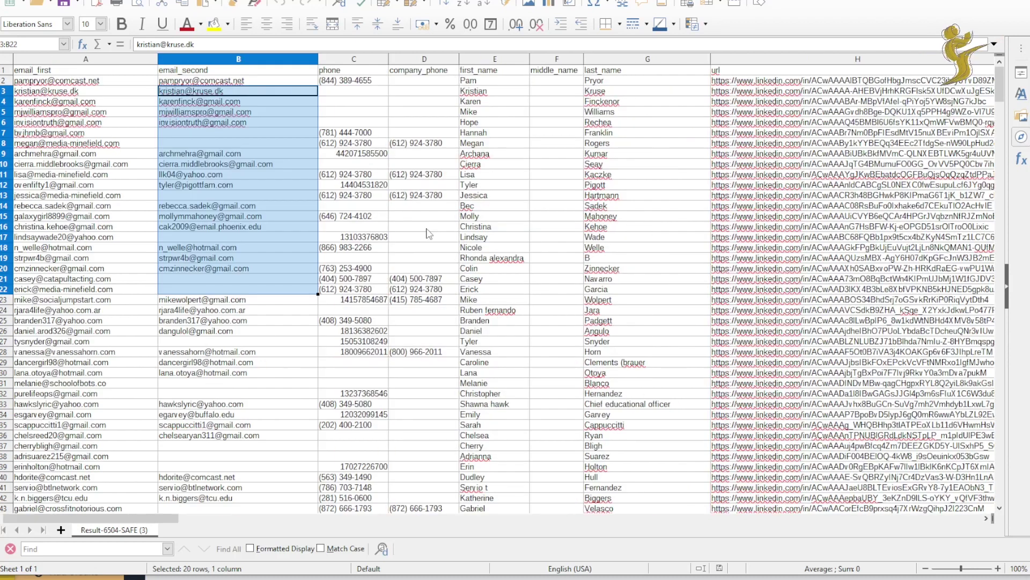
{"action": "left_click", "coordinate": [488, 143]}
{"action": "scroll", "coordinate": [792, 204], "scroll_direction": "right", "scroll_amount": 3}
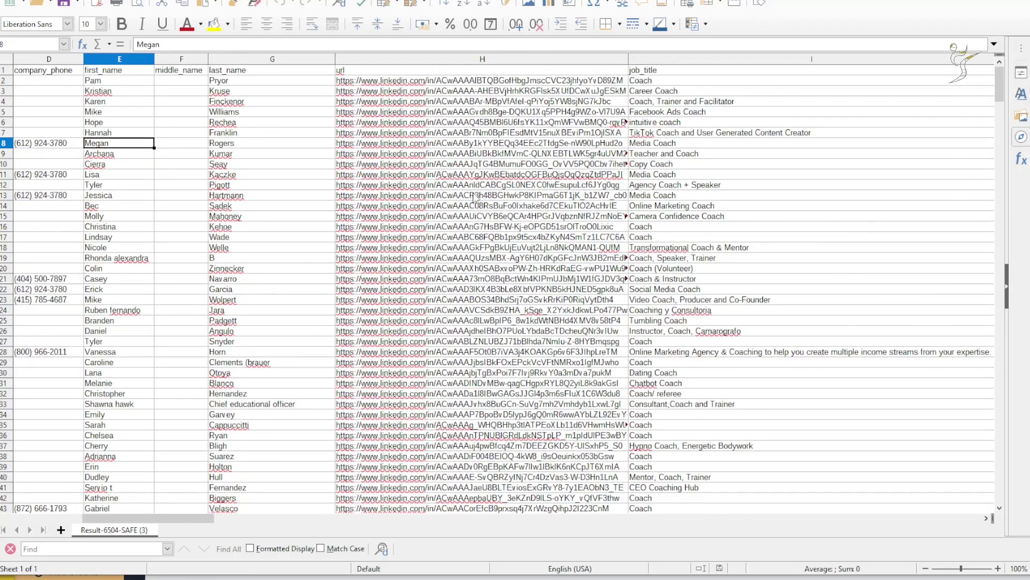
{"action": "scroll", "coordinate": [731, 199], "scroll_direction": "right", "scroll_amount": 3}
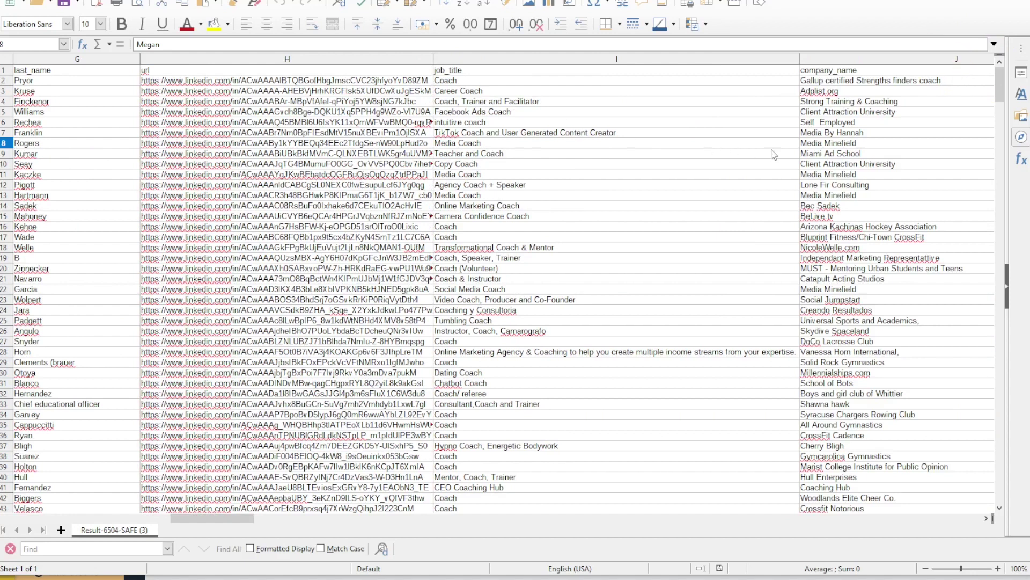
{"action": "scroll", "coordinate": [845, 155], "scroll_direction": "right", "scroll_amount": 6}
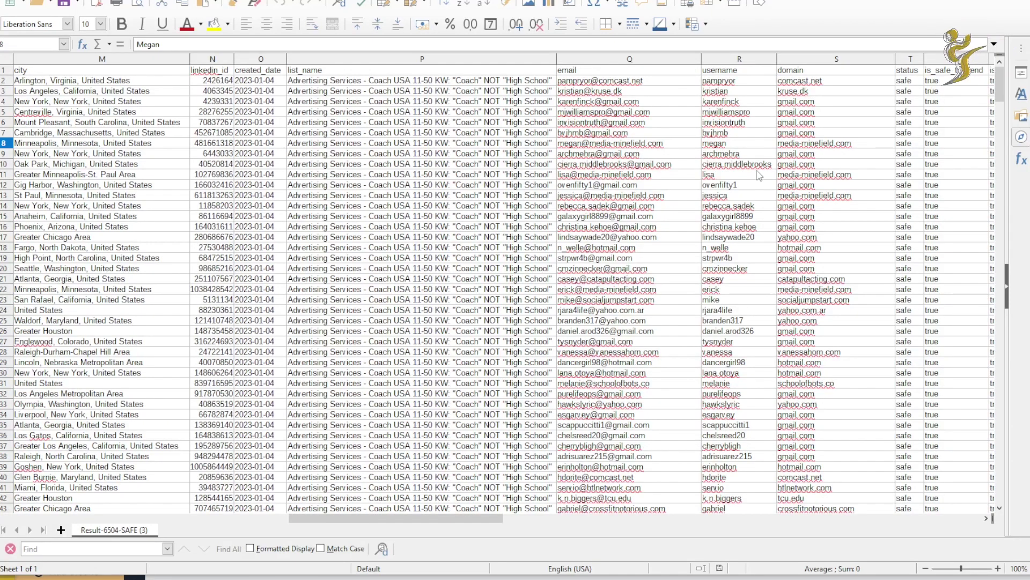
{"action": "scroll", "coordinate": [759, 175], "scroll_direction": "right", "scroll_amount": 6}
{"action": "scroll", "coordinate": [610, 273], "scroll_direction": "left", "scroll_amount": 12}
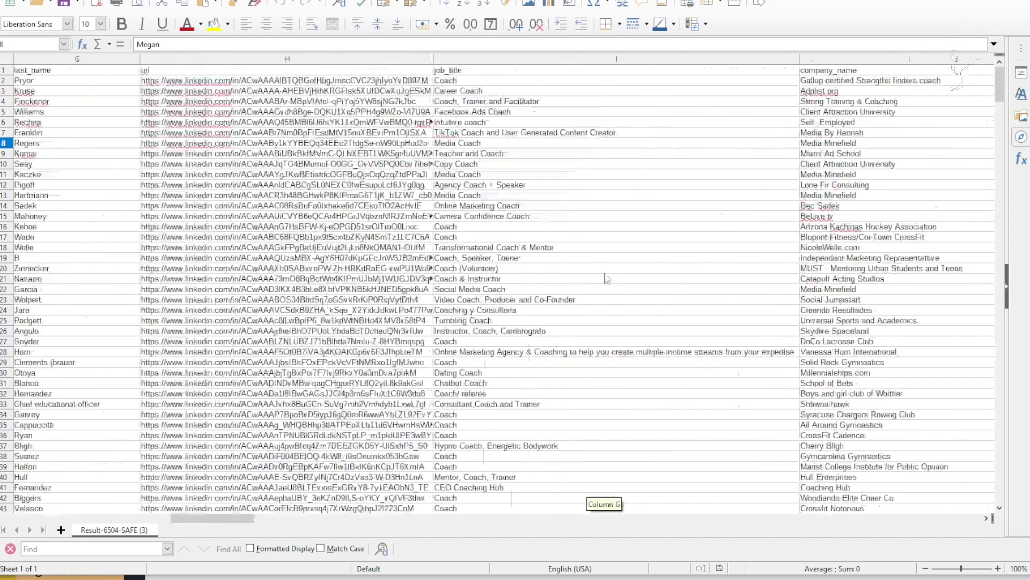
{"action": "scroll", "coordinate": [607, 279], "scroll_direction": "left", "scroll_amount": 6}
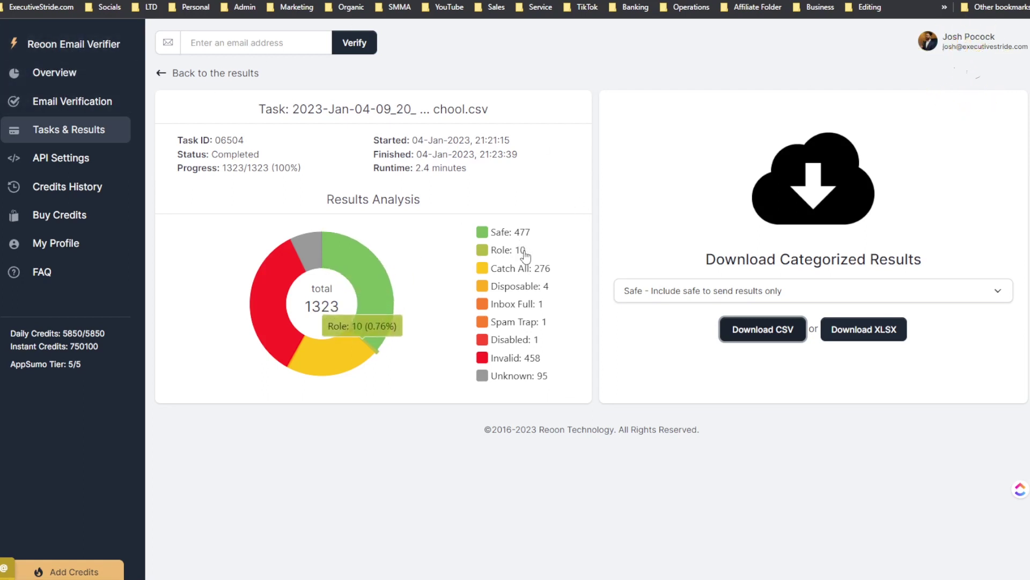
- Inspect the donut chart breakdown of 1323 emails: 477 safe and 458 invalid
{"action": "mouse_move", "coordinate": [508, 304]}
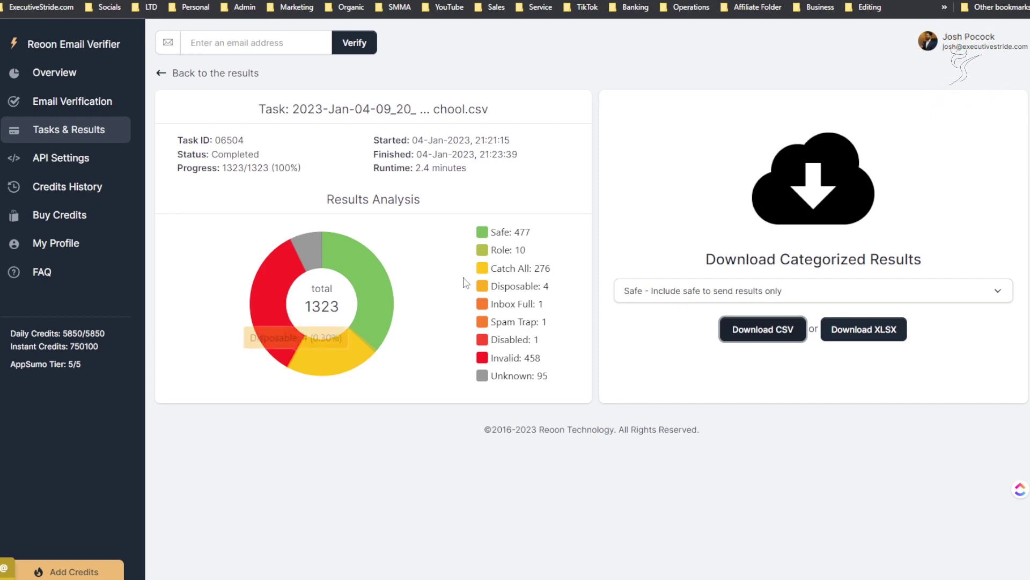
{"action": "mouse_move", "coordinate": [254, 292]}
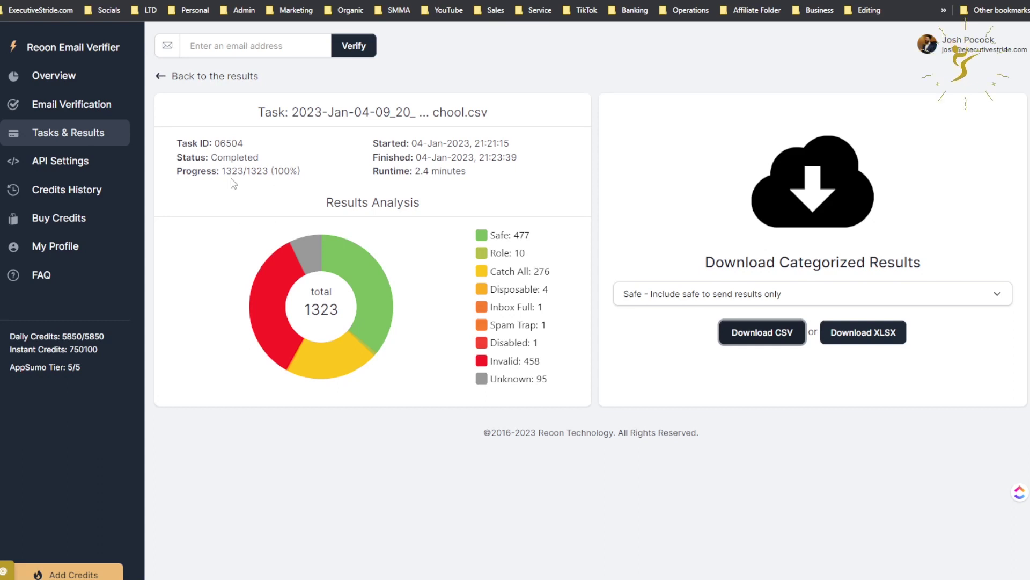
{"action": "mouse_move", "coordinate": [328, 248]}
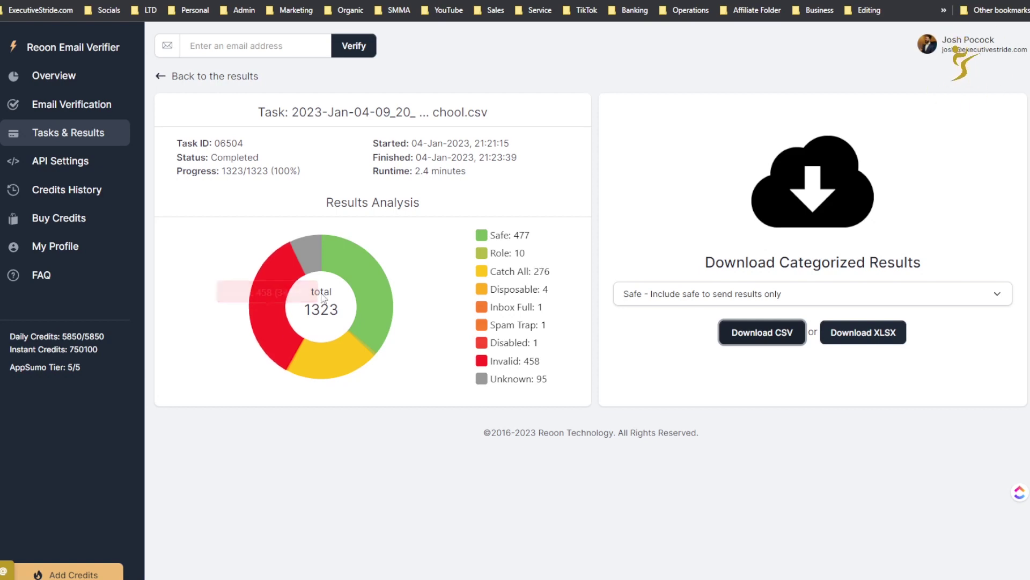
{"action": "mouse_move", "coordinate": [288, 363]}
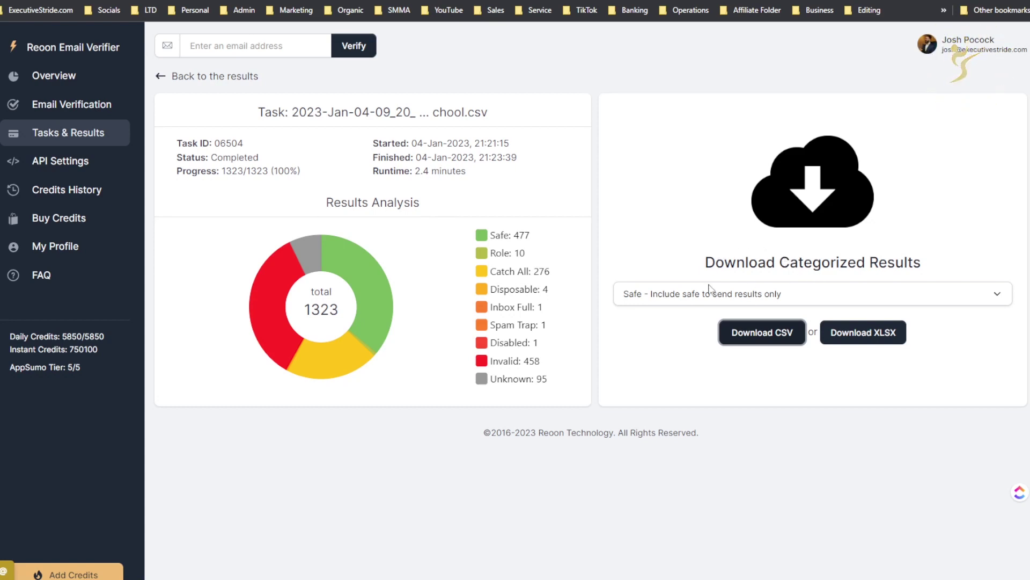
{"action": "mouse_move", "coordinate": [560, 297]}
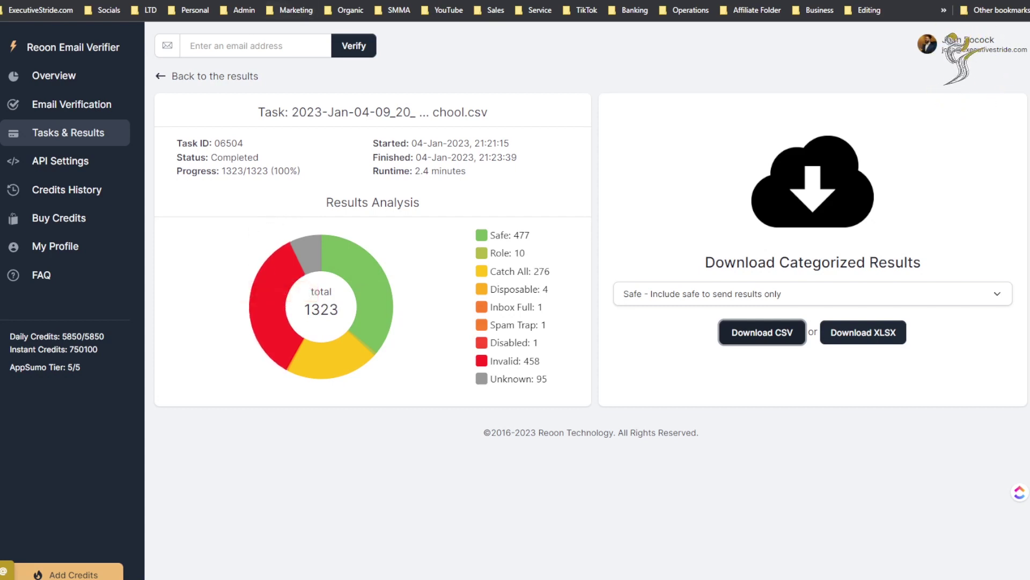
{"action": "left_click", "coordinate": [308, 1]}
{"action": "key", "text": "Escape"}
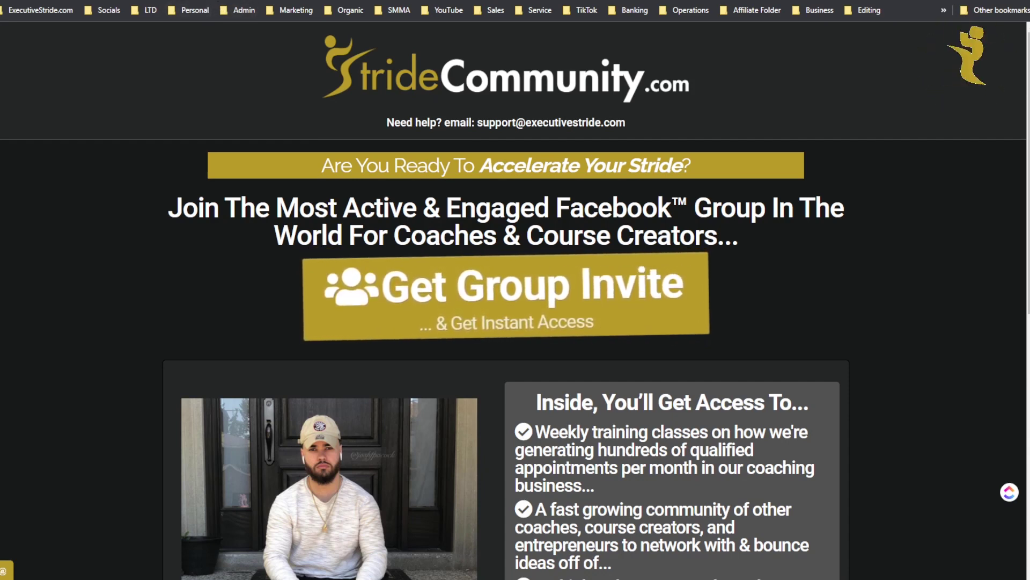
- Go to accelerateyourstride.com by entering 'acc' in the address bar
{"action": "key", "text": "ctrl+l"}
{"action": "type", "text": "acc"}
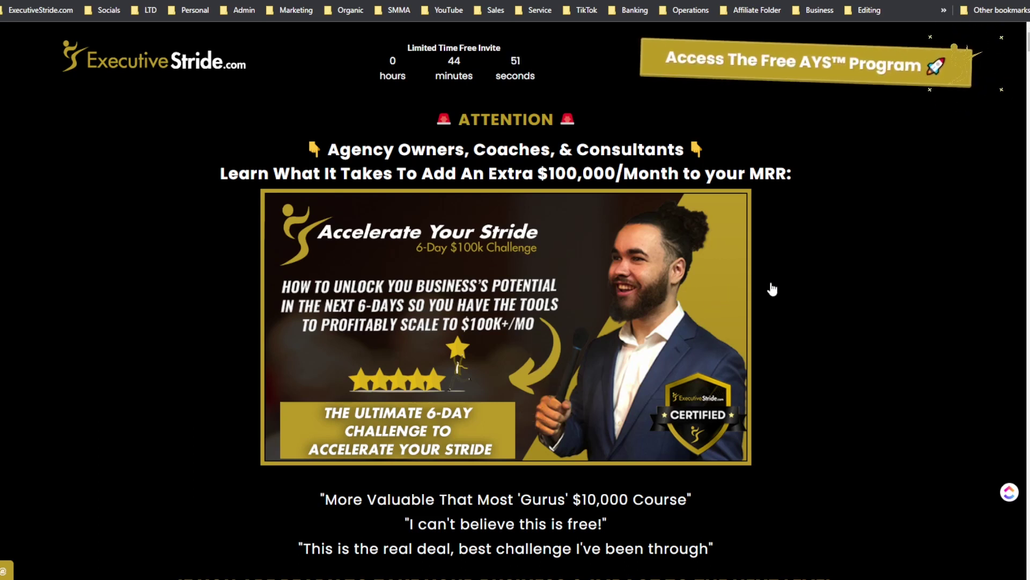
{"action": "scroll", "coordinate": [689, 202], "scroll_direction": "down", "scroll_amount": 20}
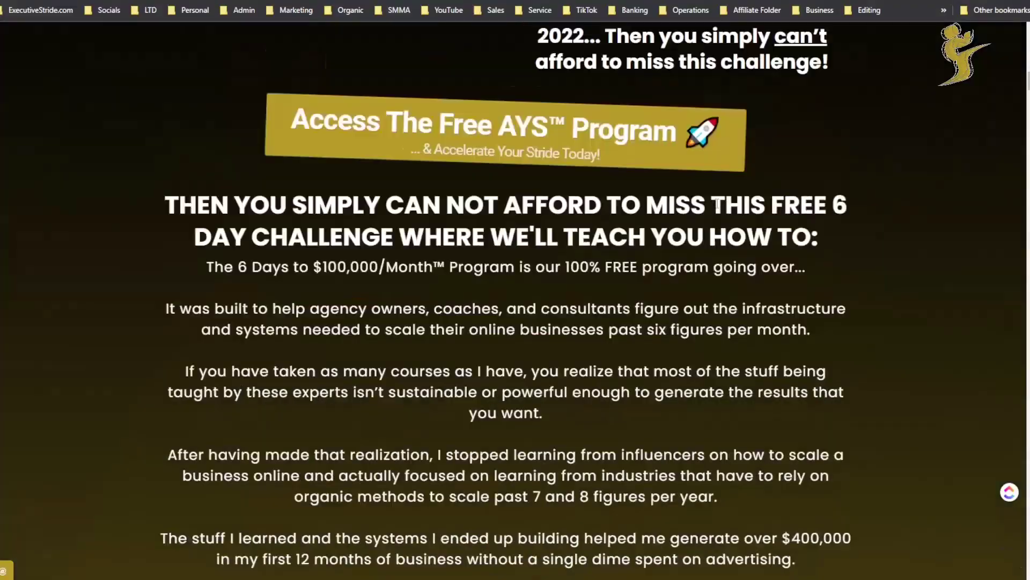
{"action": "scroll", "coordinate": [671, 226], "scroll_direction": "down", "scroll_amount": 20}
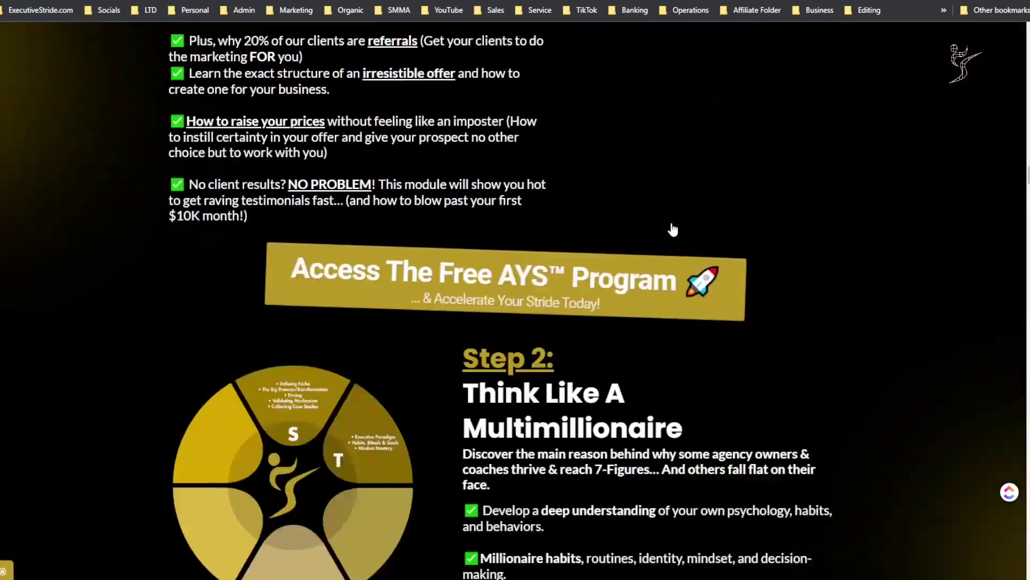
{"action": "scroll", "coordinate": [641, 269], "scroll_direction": "down", "scroll_amount": 20}
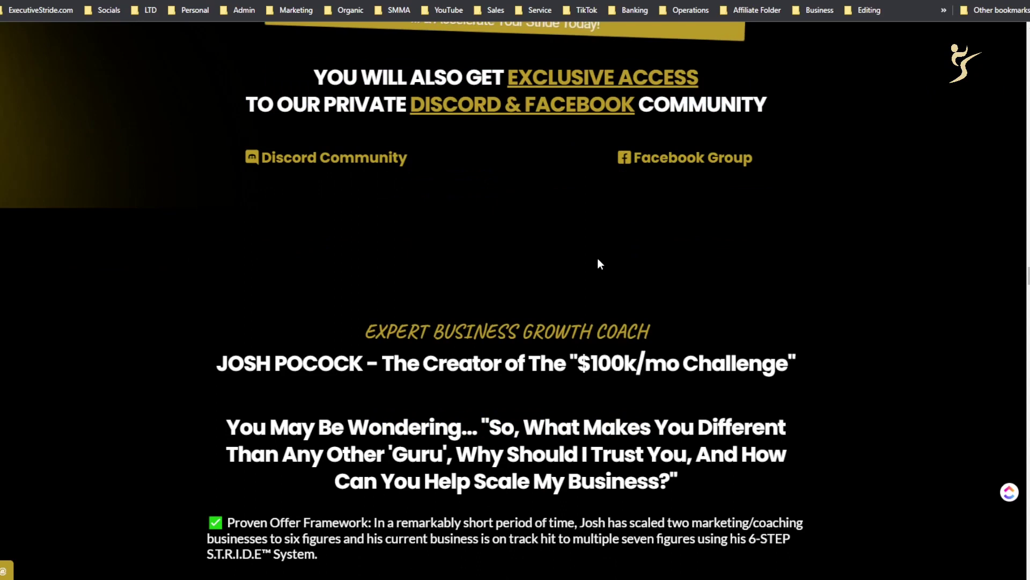
{"action": "scroll", "coordinate": [574, 314], "scroll_direction": "up", "scroll_amount": 2}
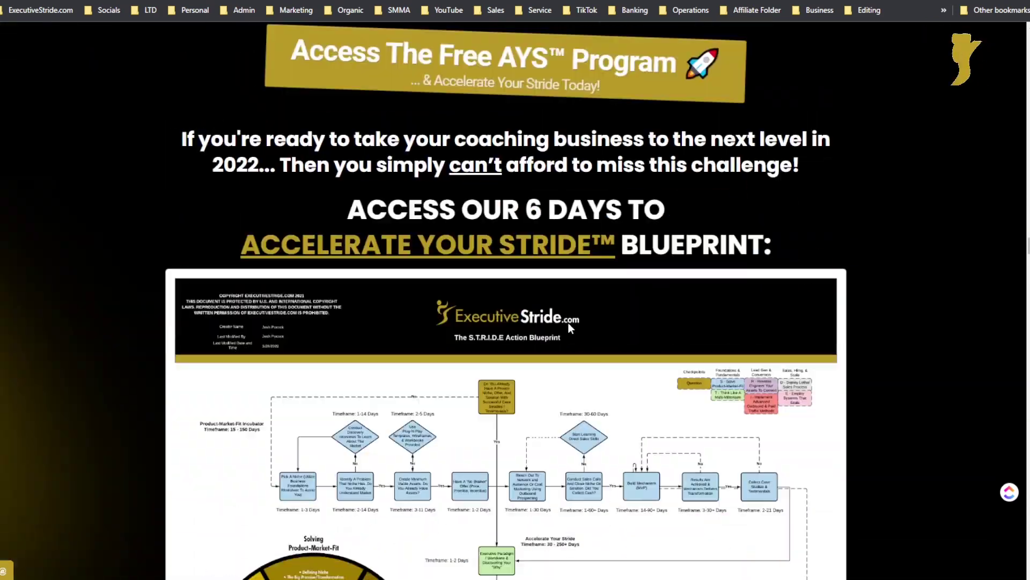
{"action": "scroll", "coordinate": [568, 323], "scroll_direction": "down", "scroll_amount": 20}
{"action": "scroll", "coordinate": [556, 385], "scroll_direction": "up", "scroll_amount": 9}
{"action": "scroll", "coordinate": [583, 382], "scroll_direction": "up", "scroll_amount": 20}
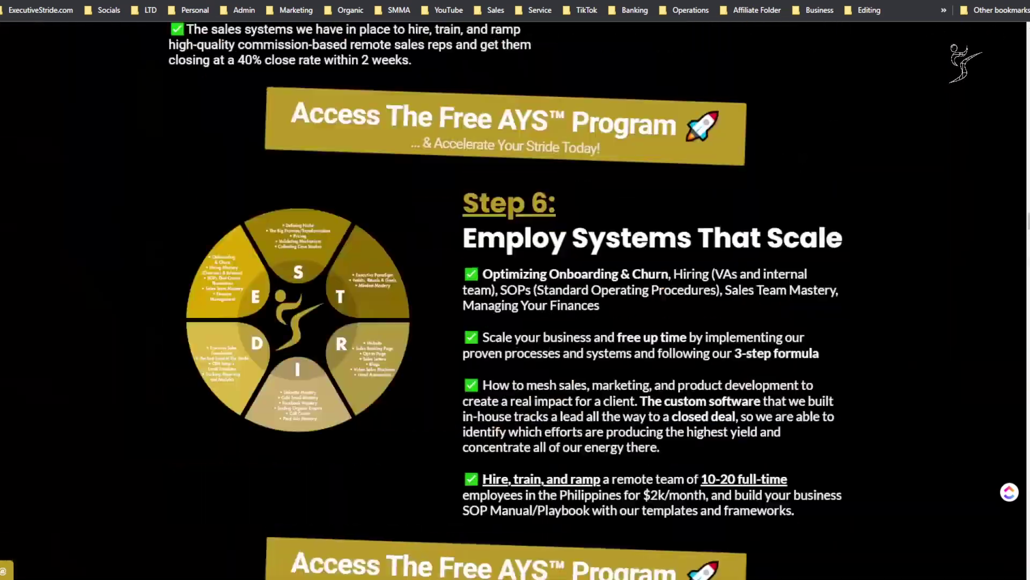
{"action": "scroll", "coordinate": [589, 346], "scroll_direction": "down", "scroll_amount": 15}
{"action": "scroll", "coordinate": [587, 344], "scroll_direction": "down", "scroll_amount": 20}
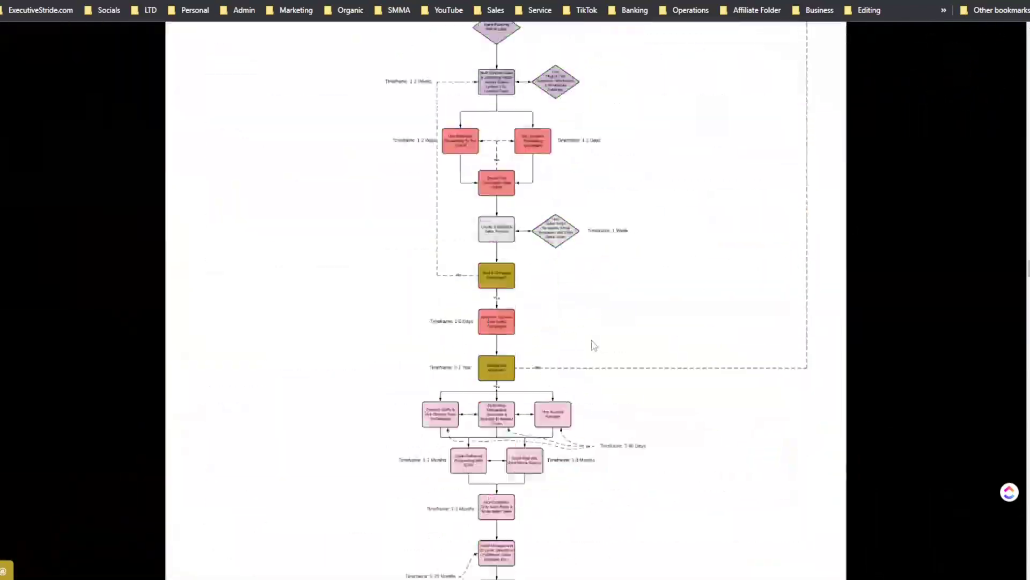
{"action": "scroll", "coordinate": [612, 352], "scroll_direction": "down", "scroll_amount": 5}
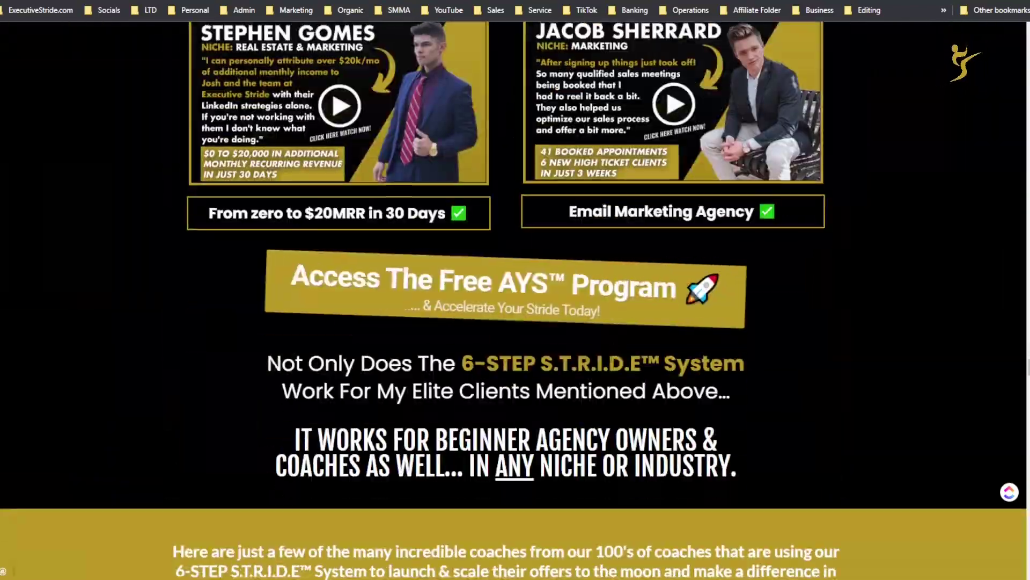
{"action": "scroll", "coordinate": [616, 360], "scroll_direction": "up", "scroll_amount": 20}
{"action": "scroll", "coordinate": [622, 360], "scroll_direction": "up", "scroll_amount": 10}
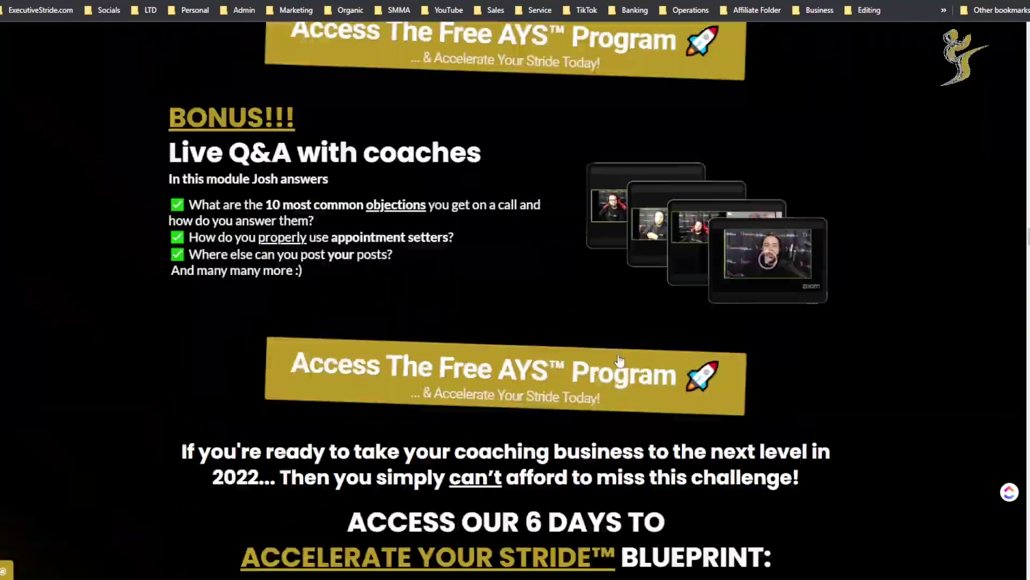
{"action": "scroll", "coordinate": [617, 360], "scroll_direction": "down", "scroll_amount": 20}
{"action": "scroll", "coordinate": [611, 359], "scroll_direction": "up", "scroll_amount": 20}
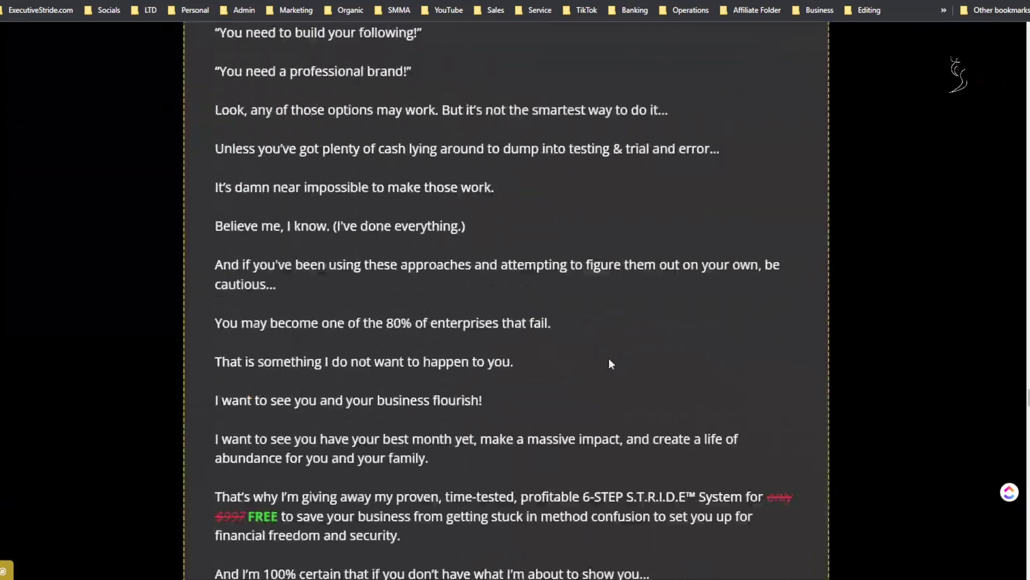
{"action": "scroll", "coordinate": [602, 385], "scroll_direction": "down", "scroll_amount": 20}
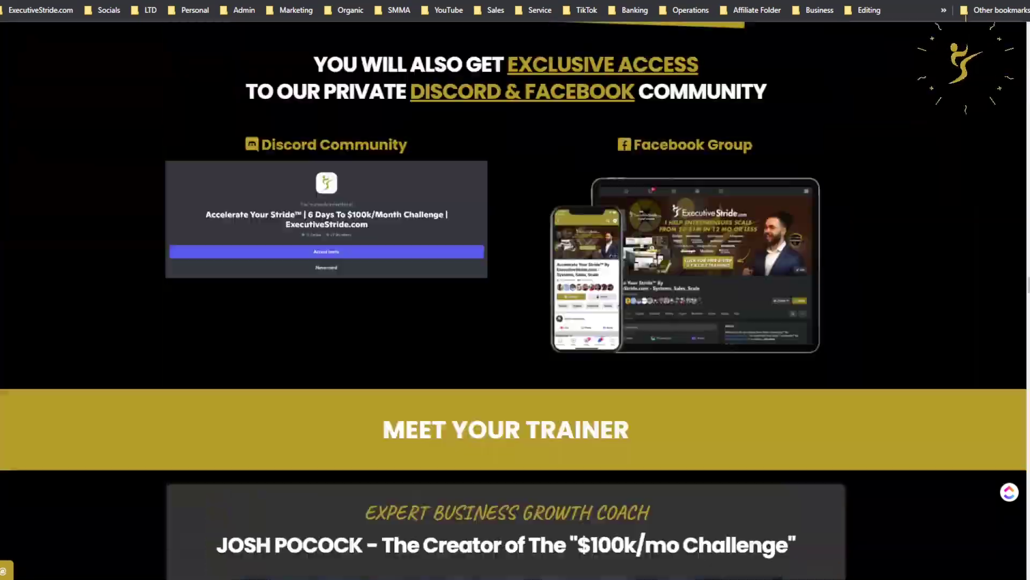
{"action": "scroll", "coordinate": [600, 373], "scroll_direction": "up", "scroll_amount": 20}
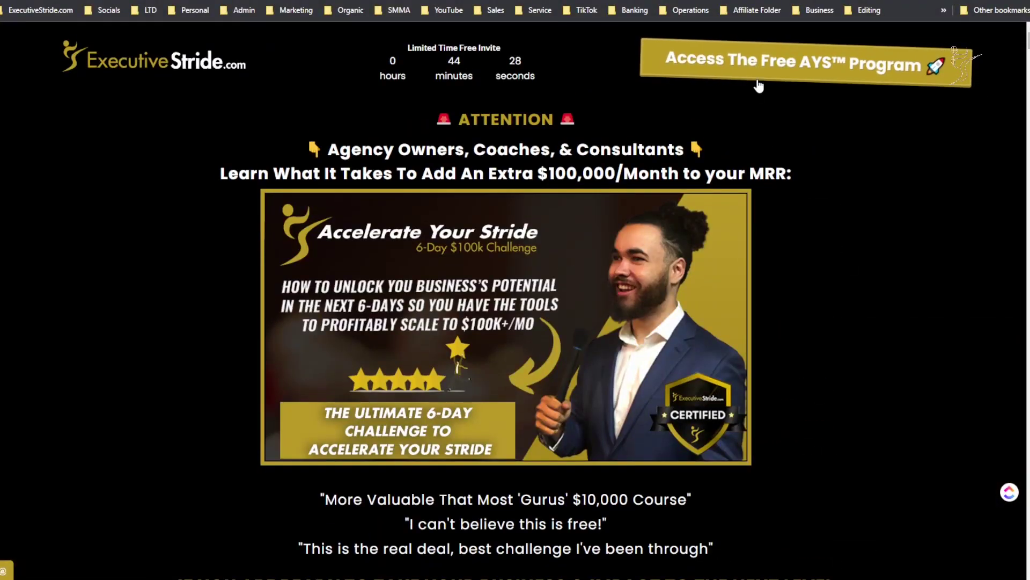
{"action": "left_click", "coordinate": [754, 75]}
{"action": "left_click", "coordinate": [704, 86]}
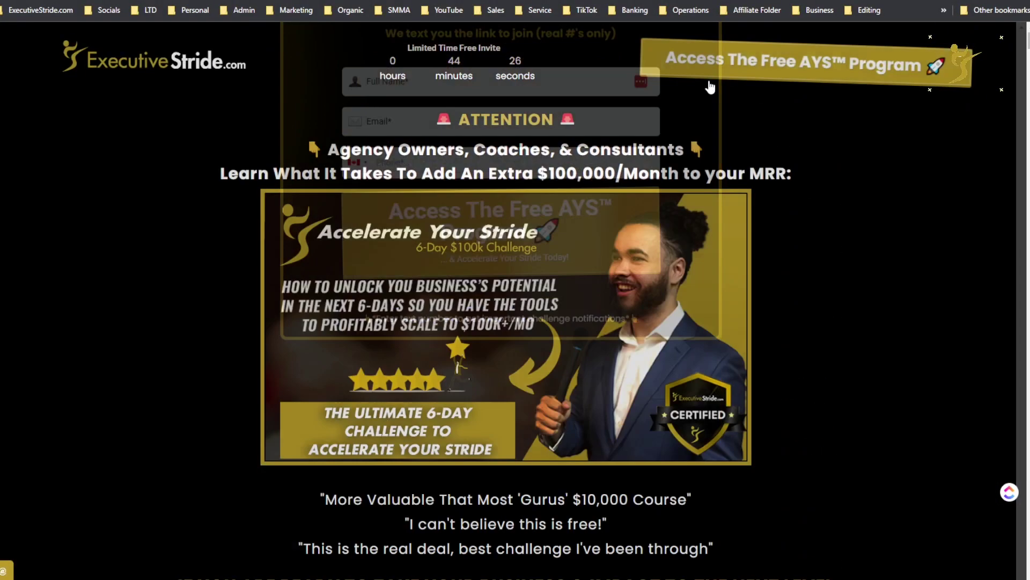